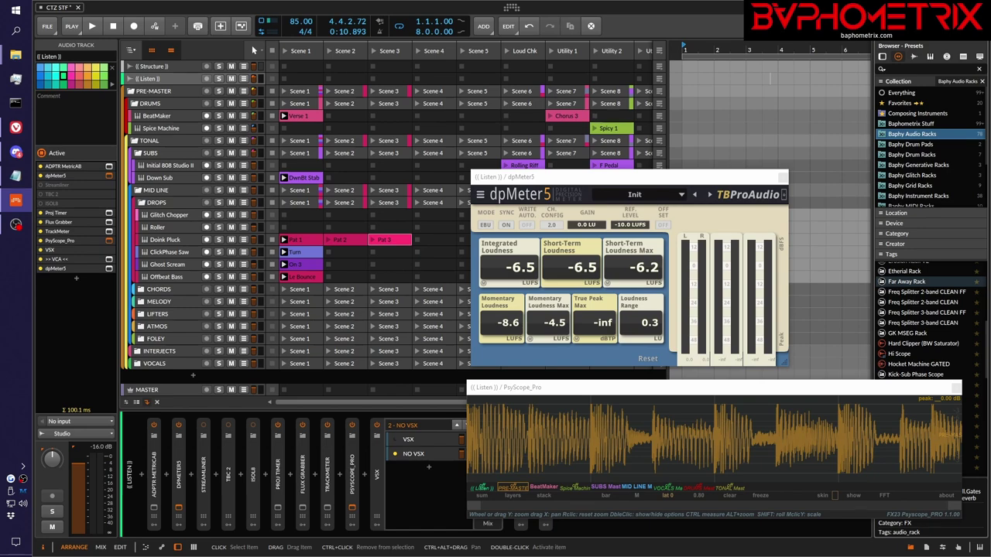
# Switch to the browser, look through the "Mixing Loud with the Clip-to-Zero (CTZ) strategy" playlist from first to last episode, and return to Bitwig Studio.
pyautogui.hotkey('alt', 'Tab')
pyautogui.scroll(15, 551, 263)
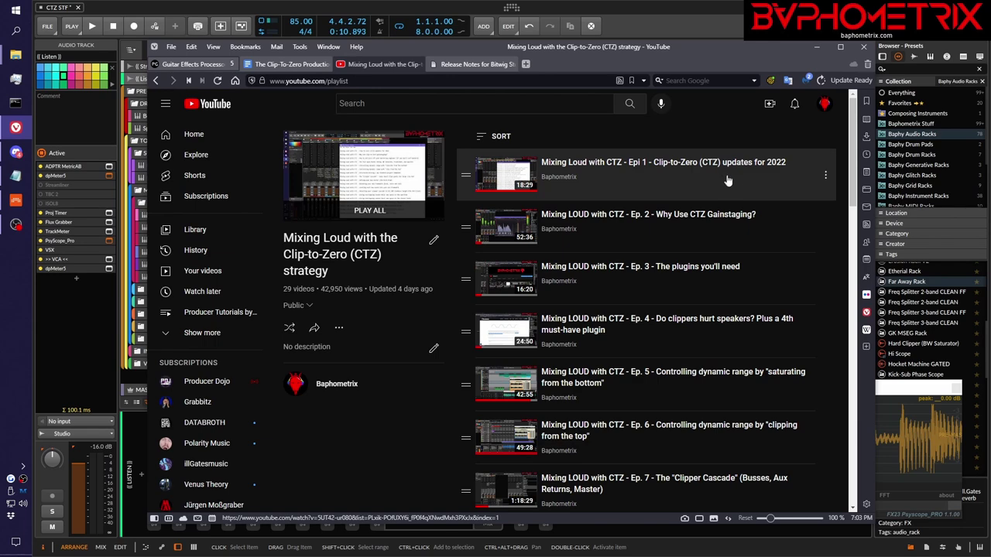
pyautogui.scroll(-3, 758, 191)
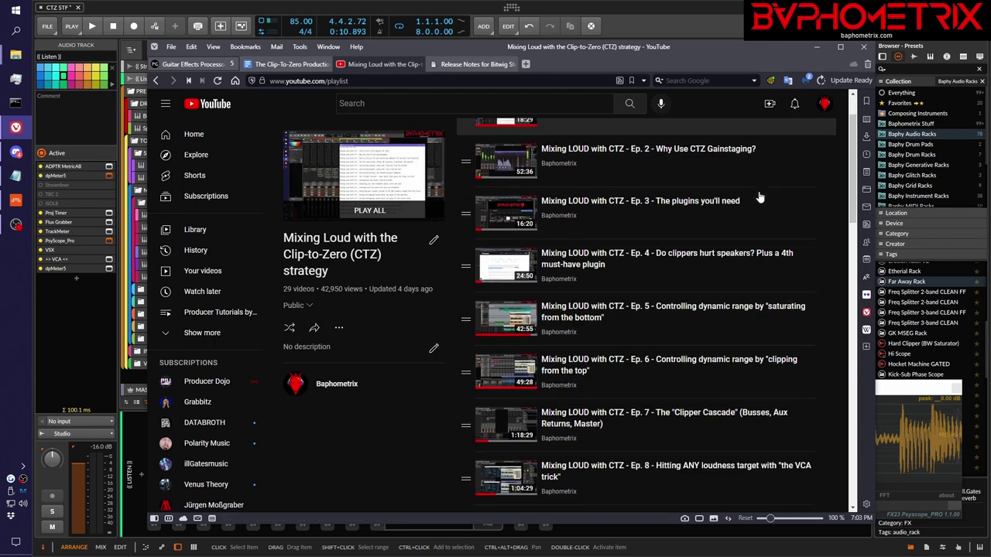
pyautogui.scroll(-9, 759, 197)
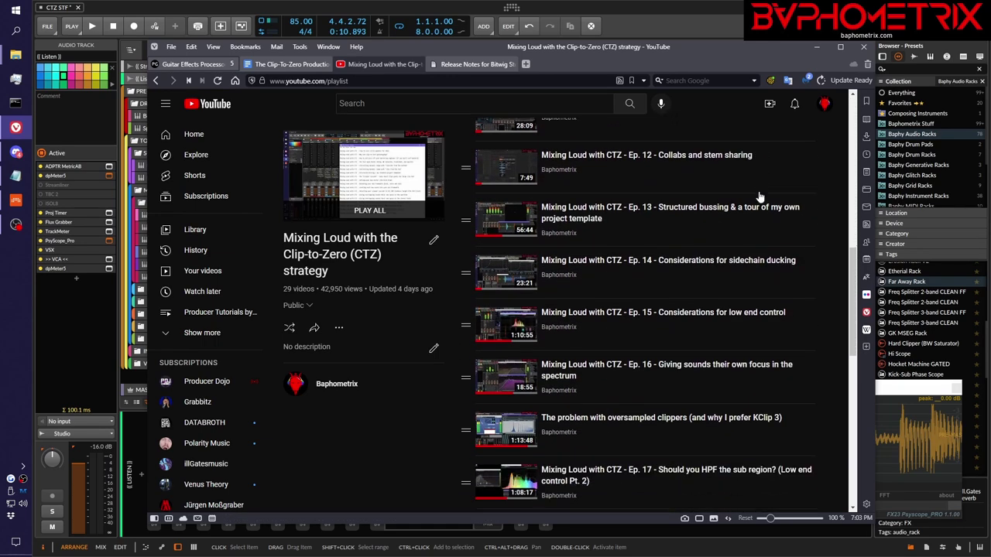
pyautogui.scroll(-3, 760, 198)
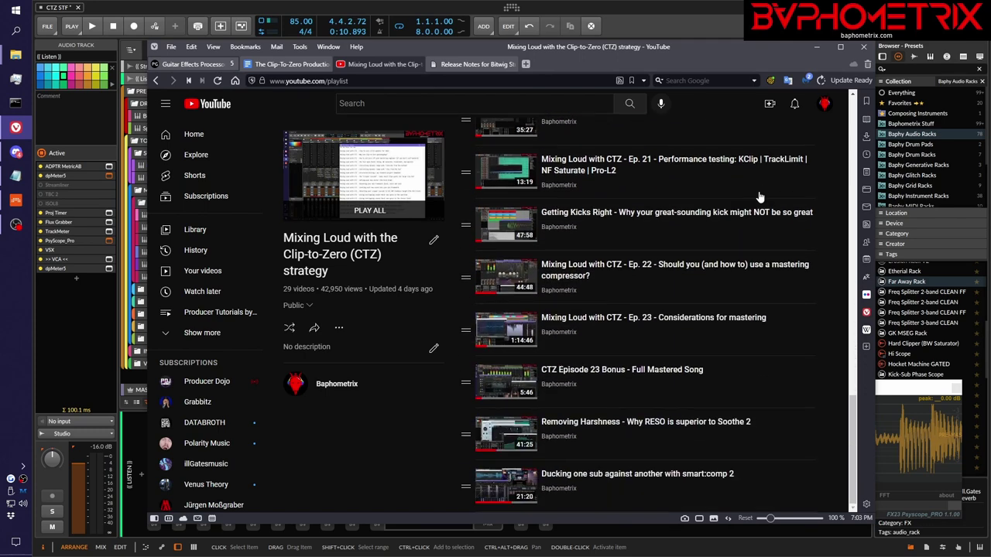
pyautogui.scroll(13, 760, 197)
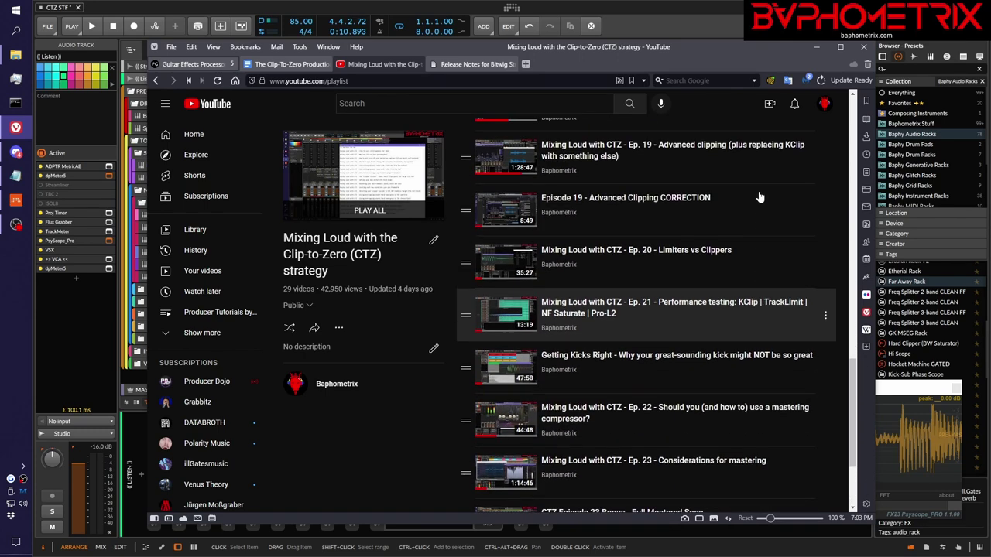
pyautogui.scroll(4, 760, 197)
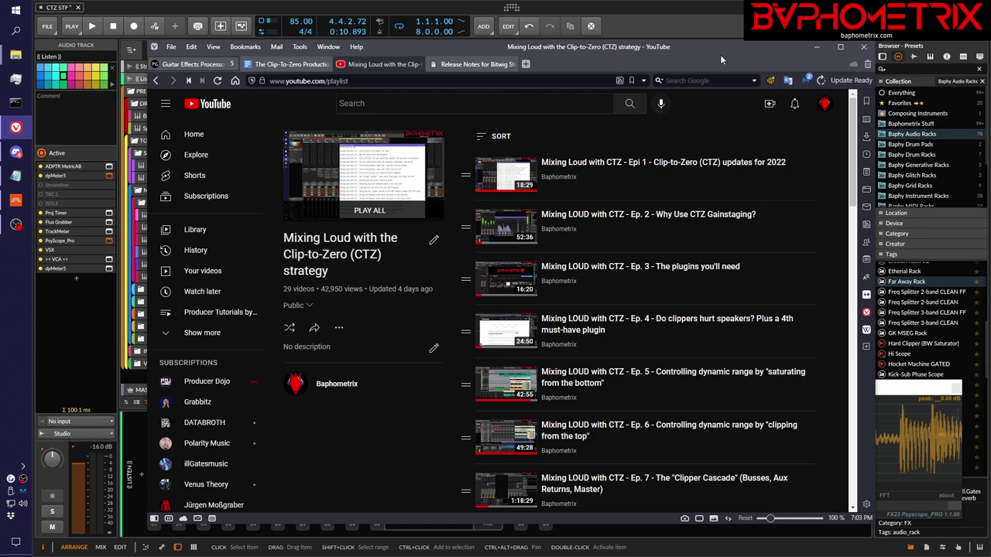
pyautogui.click(737, 12)
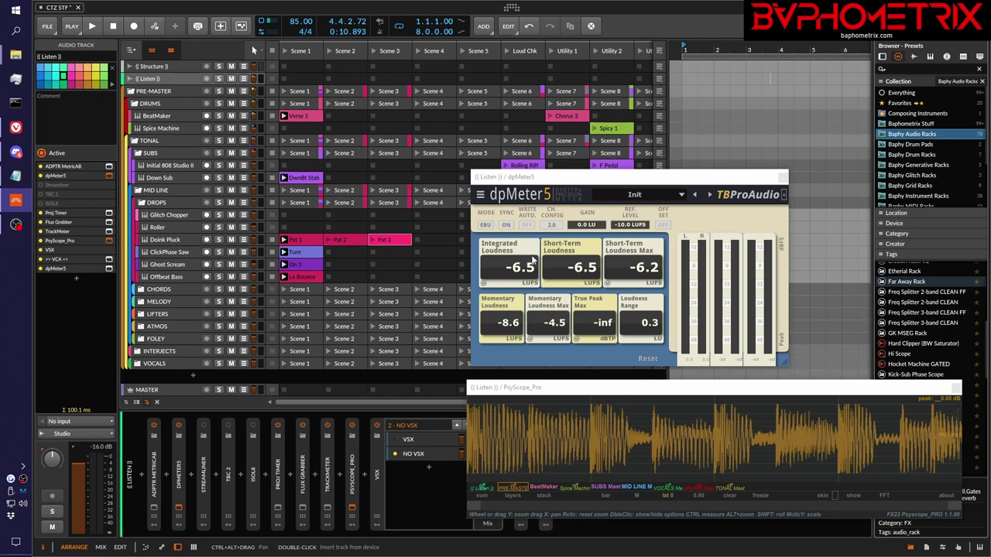
# Play the project, launch Pat 3 and after it Pat 1 on the Doink Pluck track, and stop playback.
pyautogui.click(389, 239)
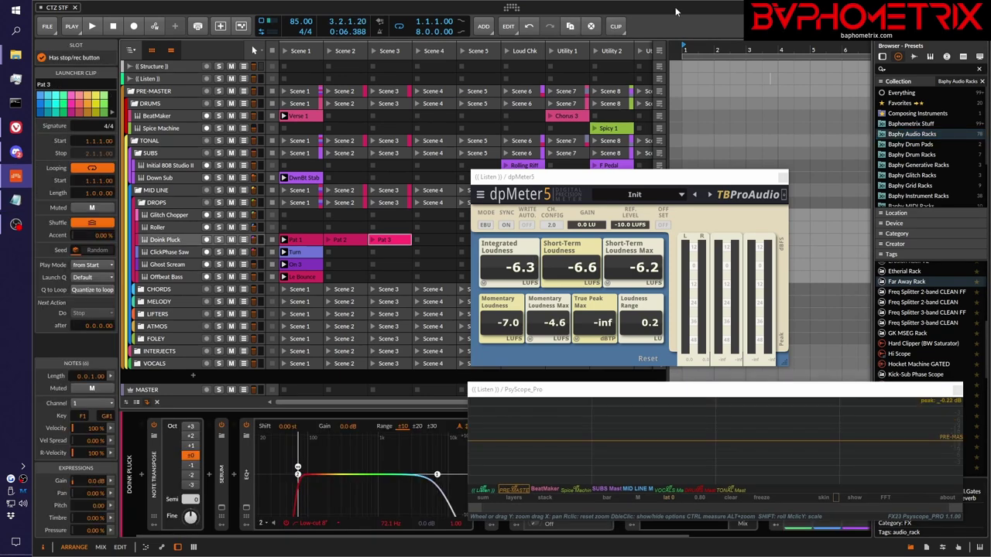
pyautogui.click(625, 183)
pyautogui.press('space')
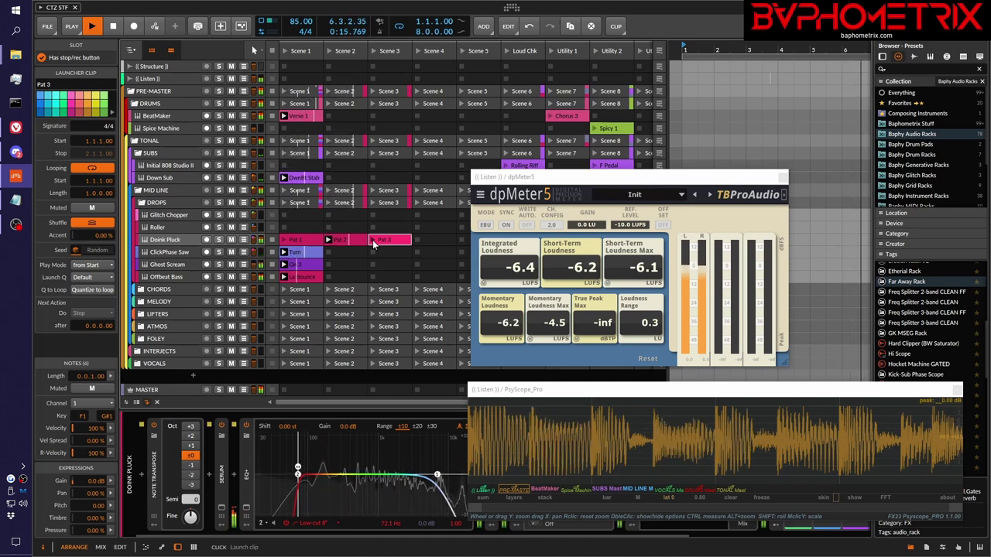
pyautogui.click(373, 241)
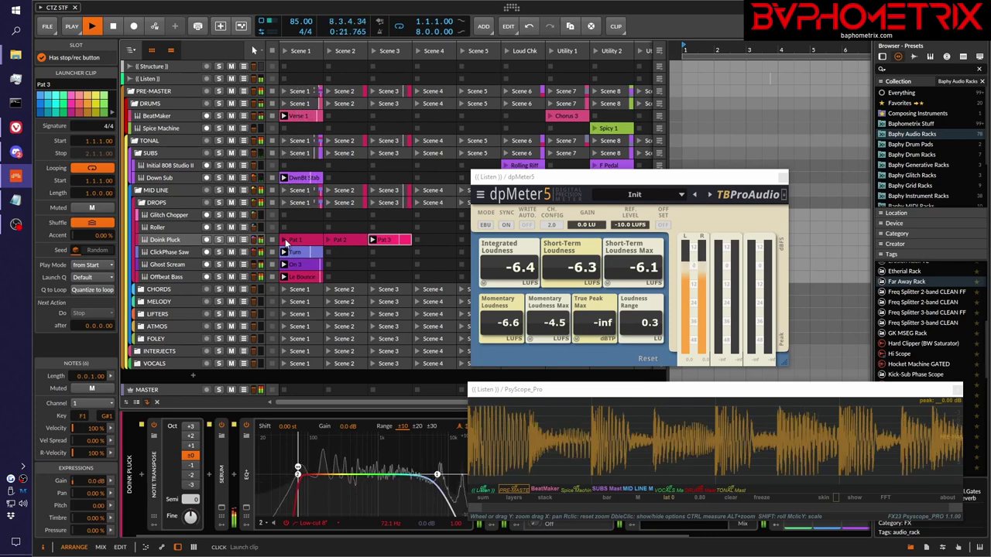
pyautogui.click(286, 243)
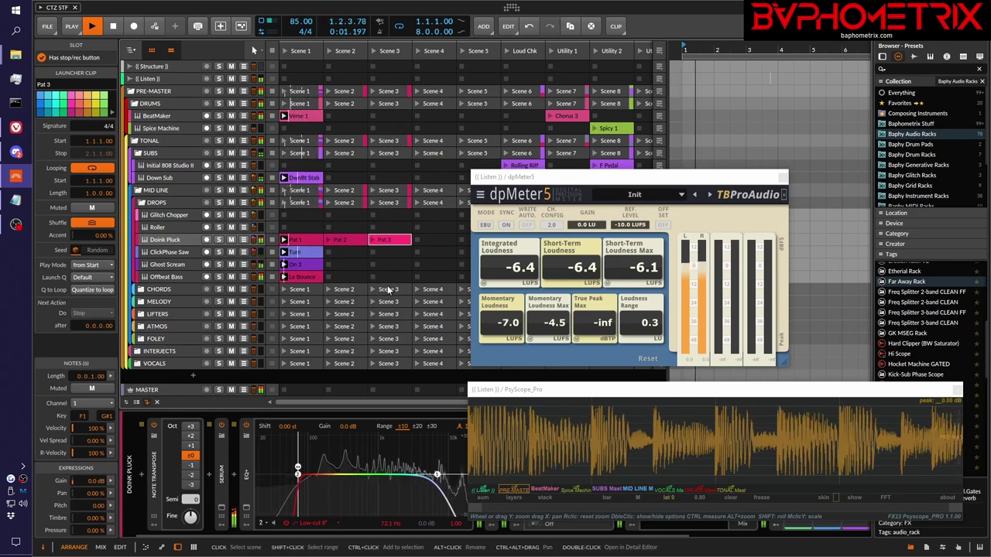
pyautogui.press('space')
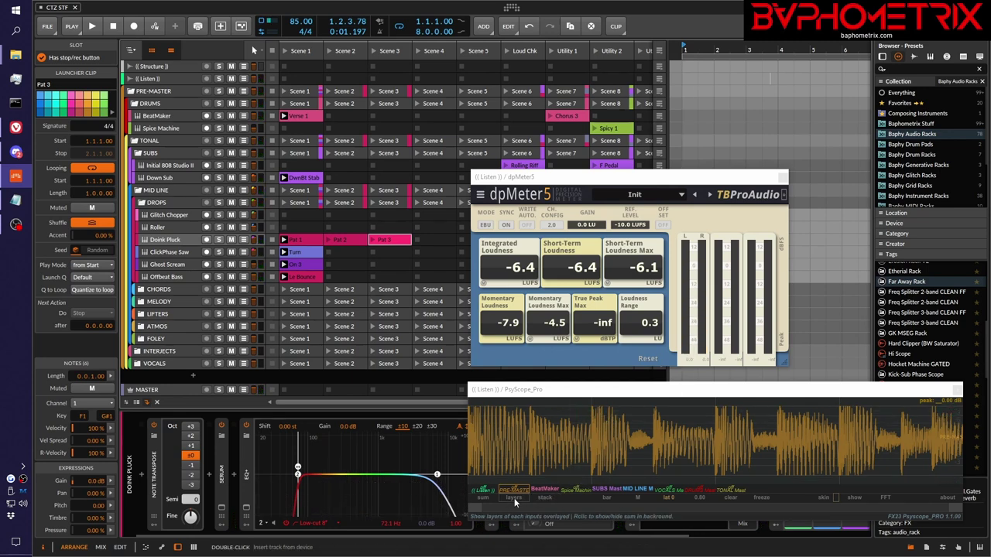
# Examine the waveforms in PsyScope Pro as overlaid layers and as single BeatMaker, MID LINE and SUBS inputs, ending on MID LINE.
pyautogui.click(514, 498)
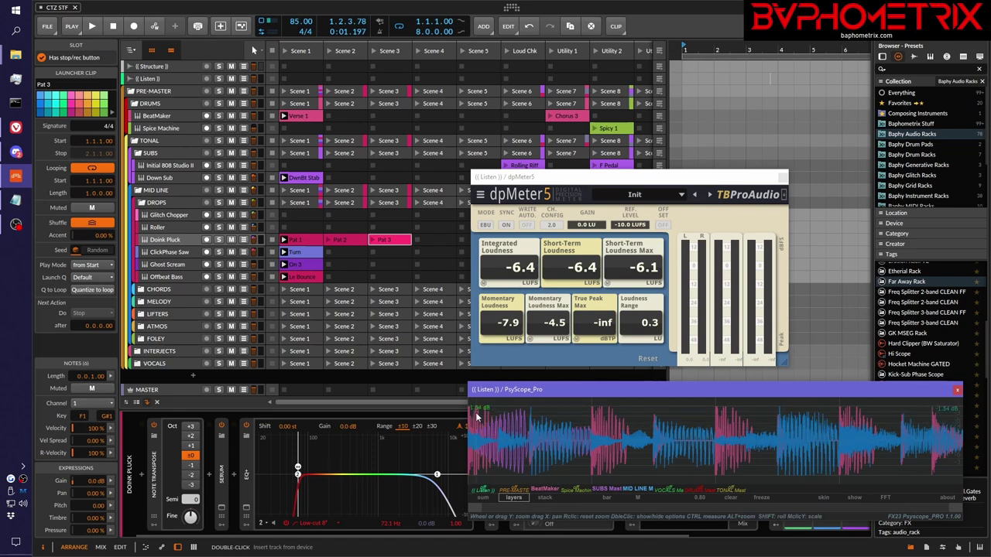
pyautogui.click(546, 491)
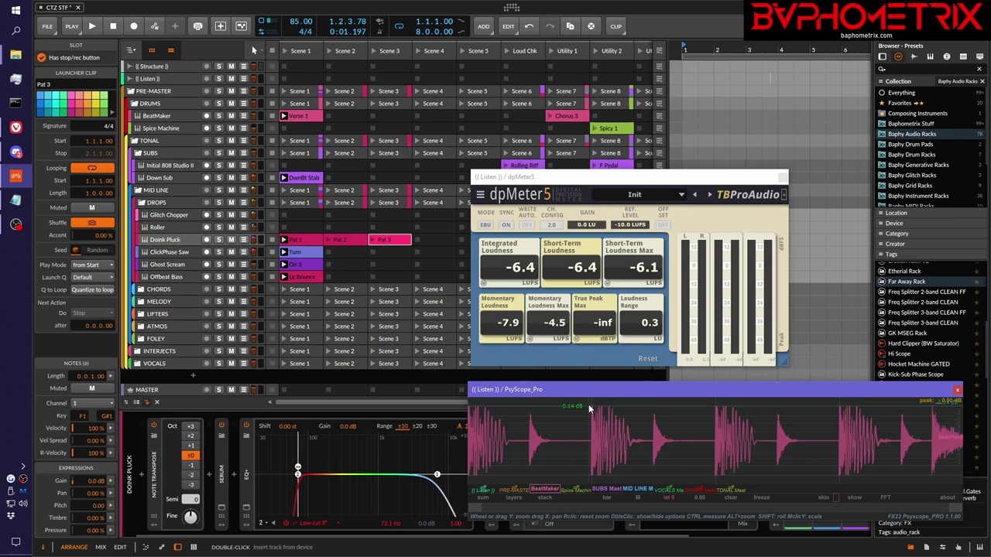
pyautogui.click(637, 490)
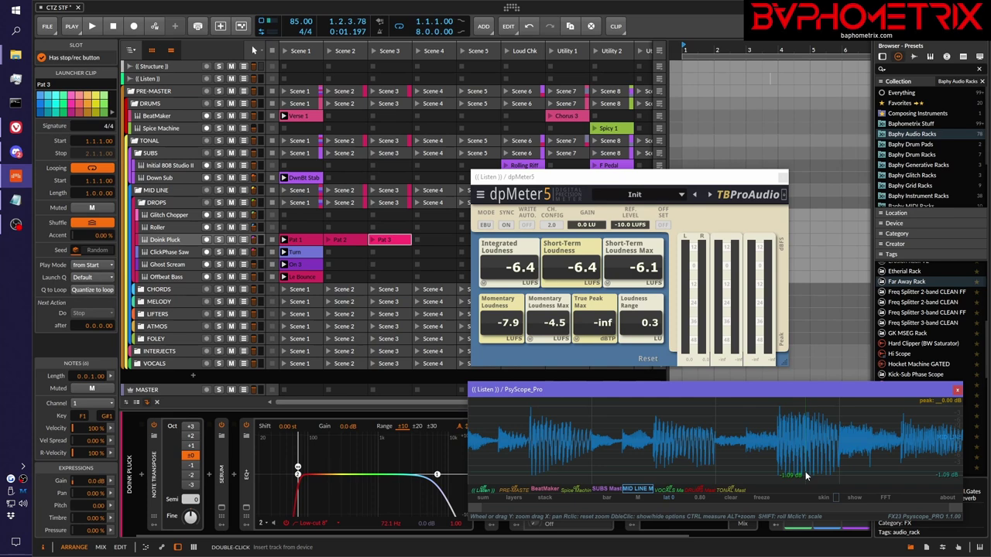
pyautogui.click(608, 491)
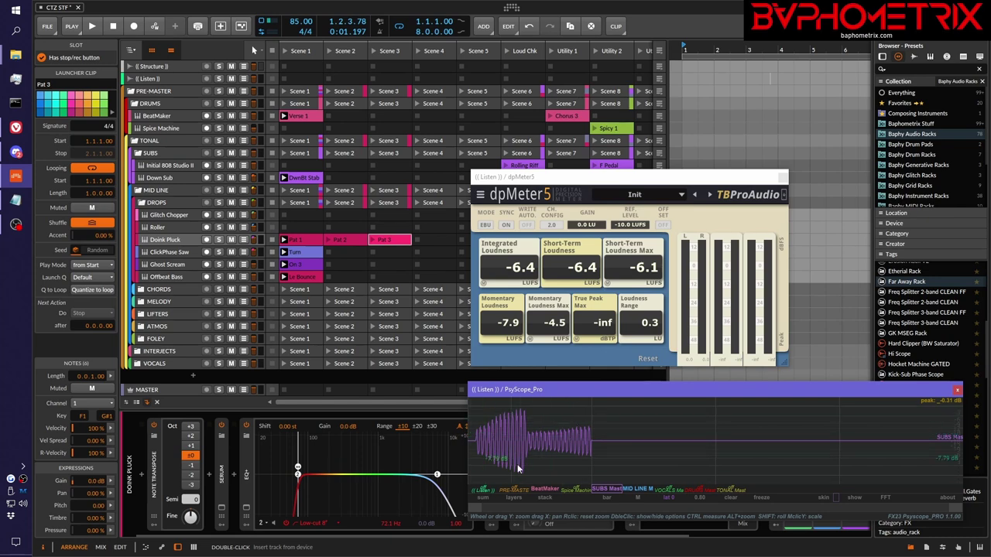
pyautogui.click(647, 488)
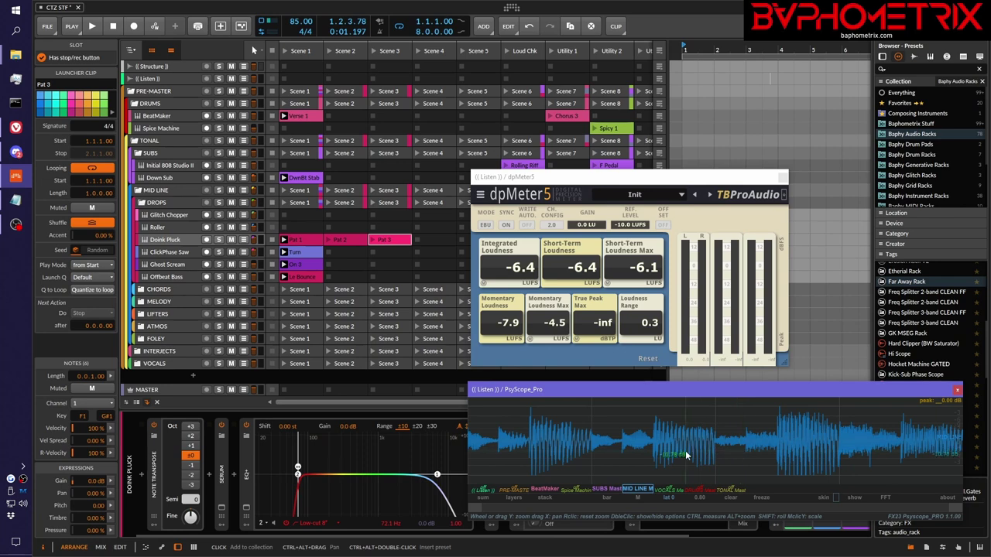
# Solo the DRUMS group together with the Down Sub and Offbeat Bass tracks, leaving the MID LINE group unsoloed.
pyautogui.click(219, 104)
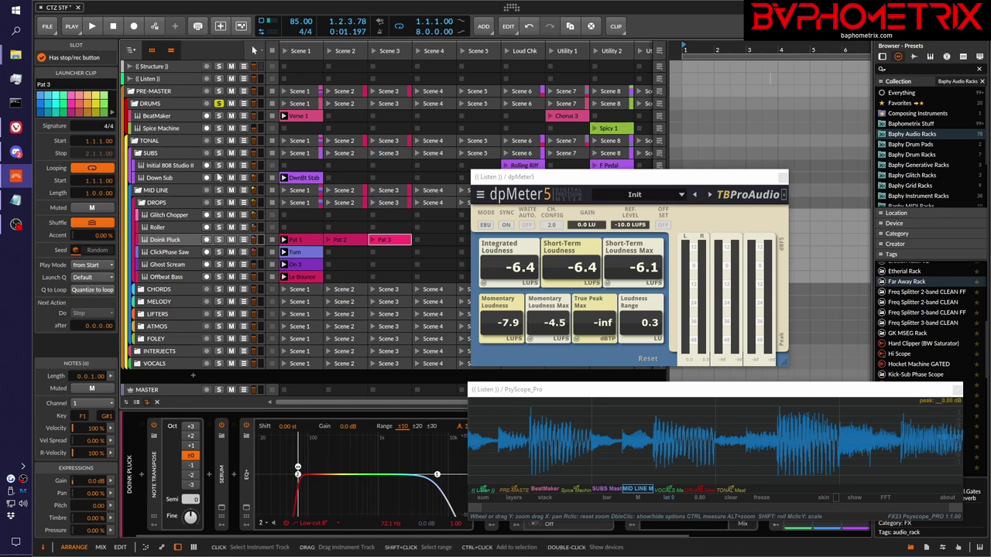
pyautogui.click(218, 178)
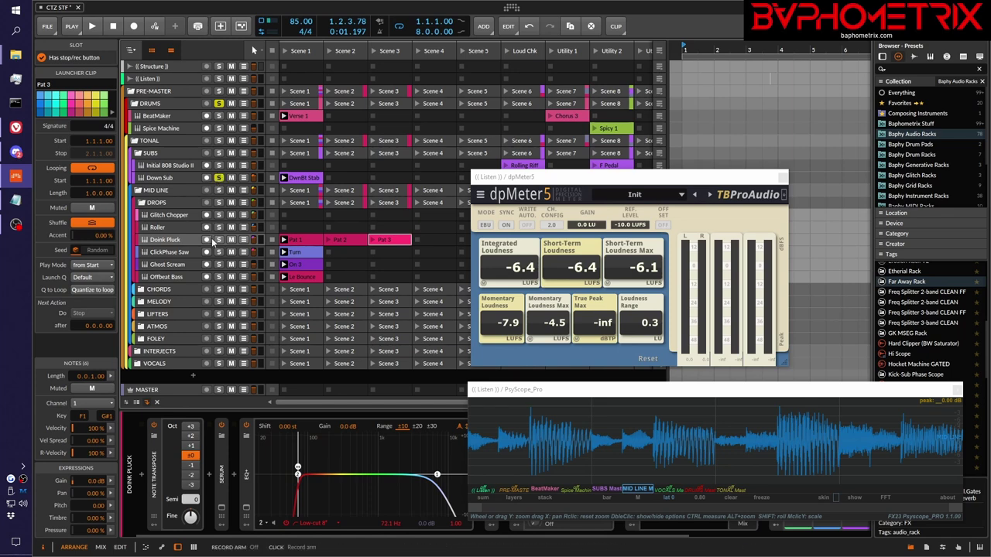
pyautogui.click(219, 191)
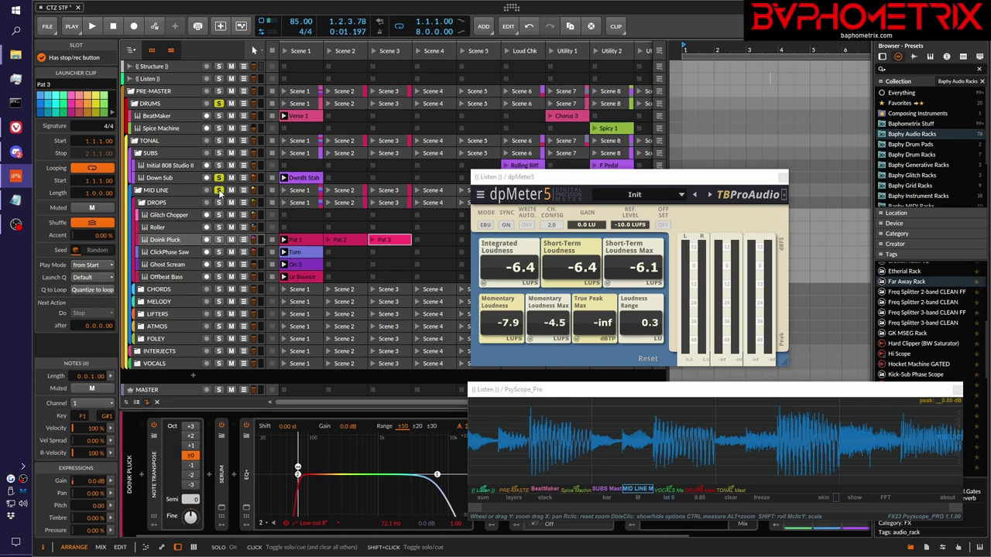
pyautogui.click(219, 192)
pyautogui.click(220, 276)
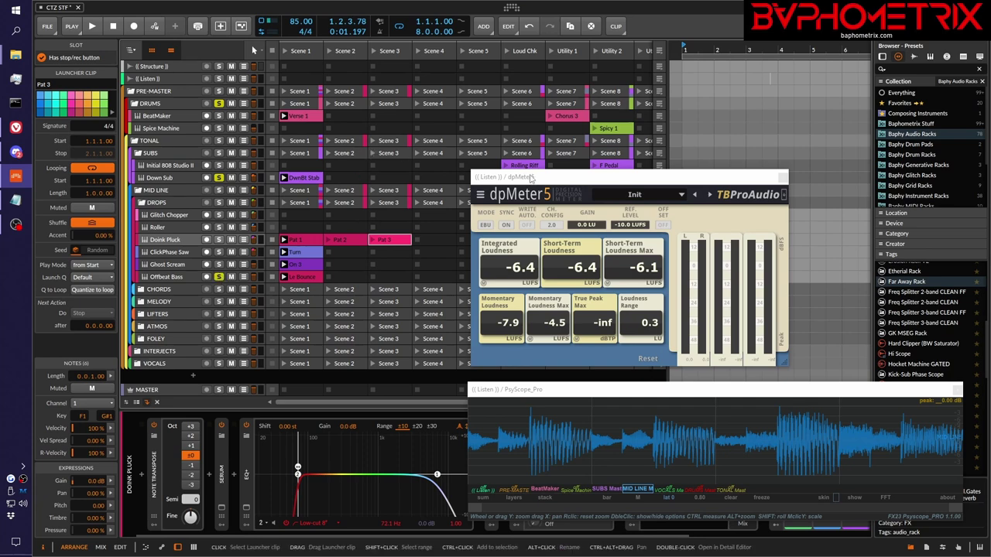
# Play the soloed tracks with PsyScope Pro showing the inputs as overlaid layers, and stop playback.
pyautogui.press('space')
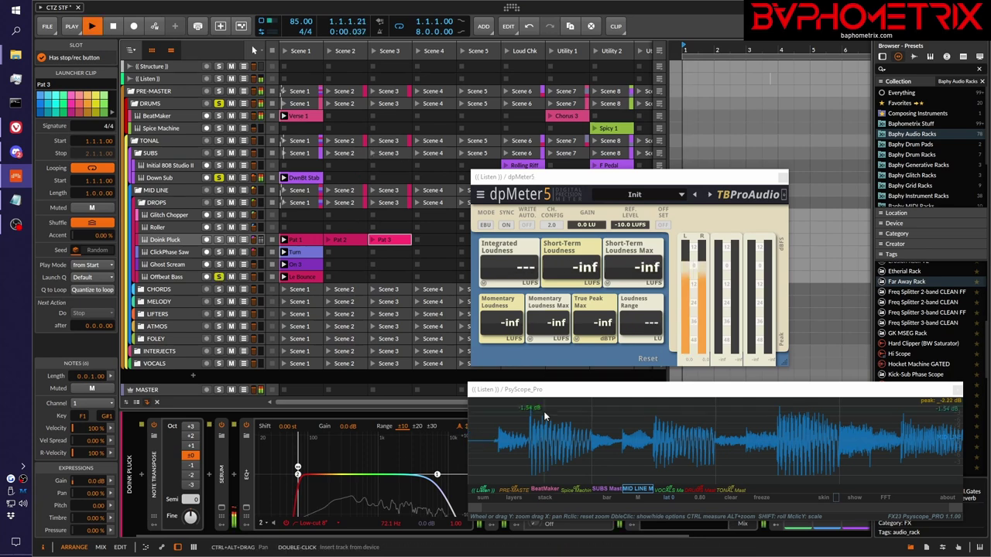
pyautogui.click(518, 498)
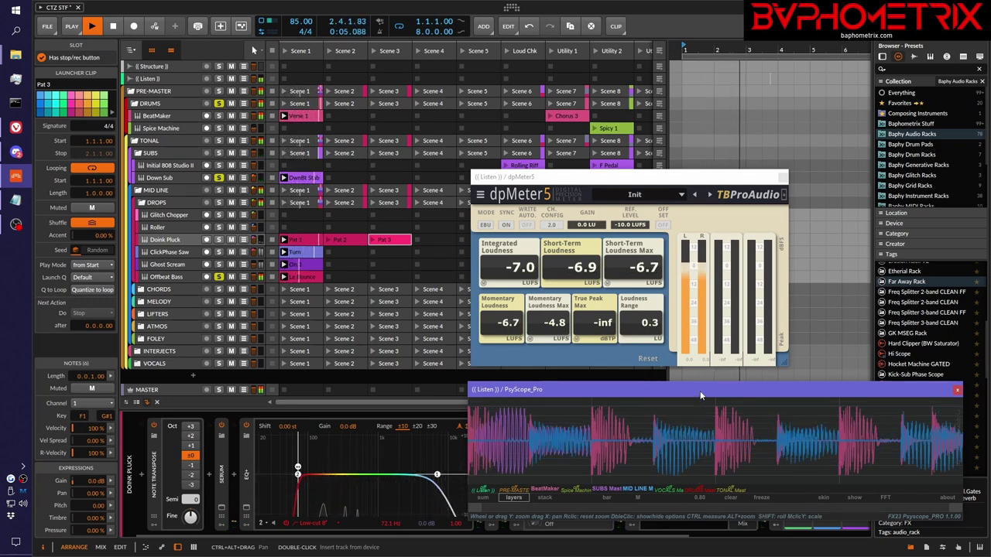
pyautogui.press('space')
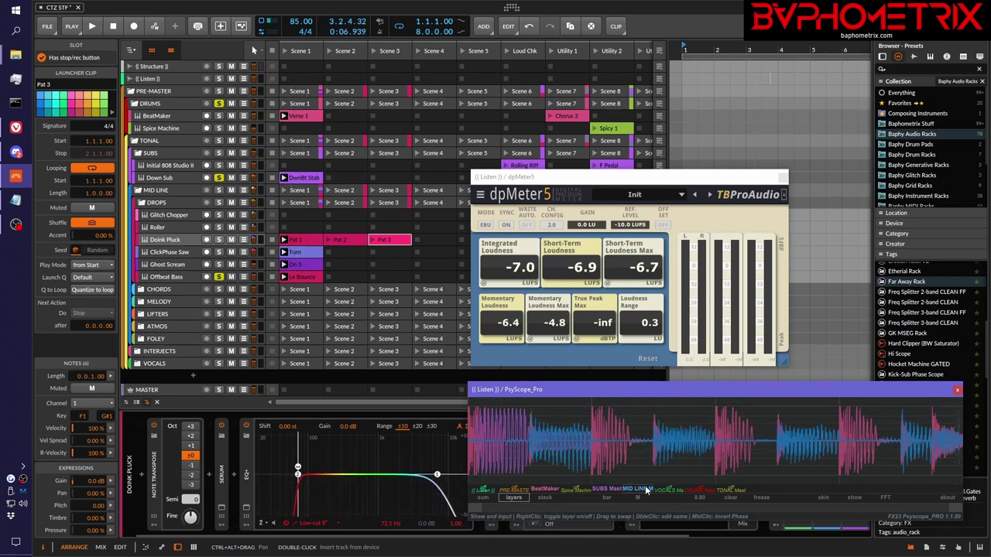
# Inspect the SUBS and MID LINE inputs individually in PsyScope Pro and return to the overlaid layers.
pyautogui.click(605, 489)
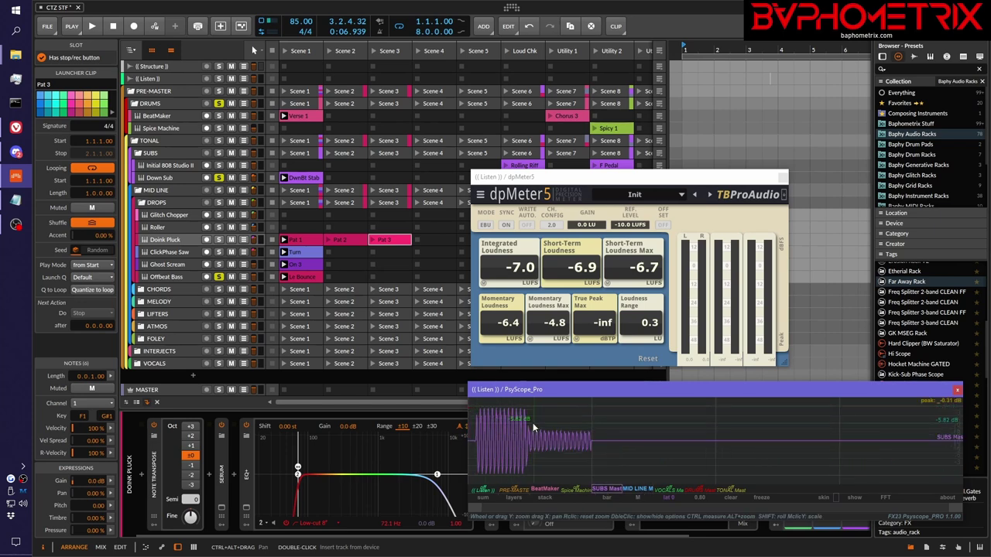
pyautogui.click(635, 490)
pyautogui.click(517, 498)
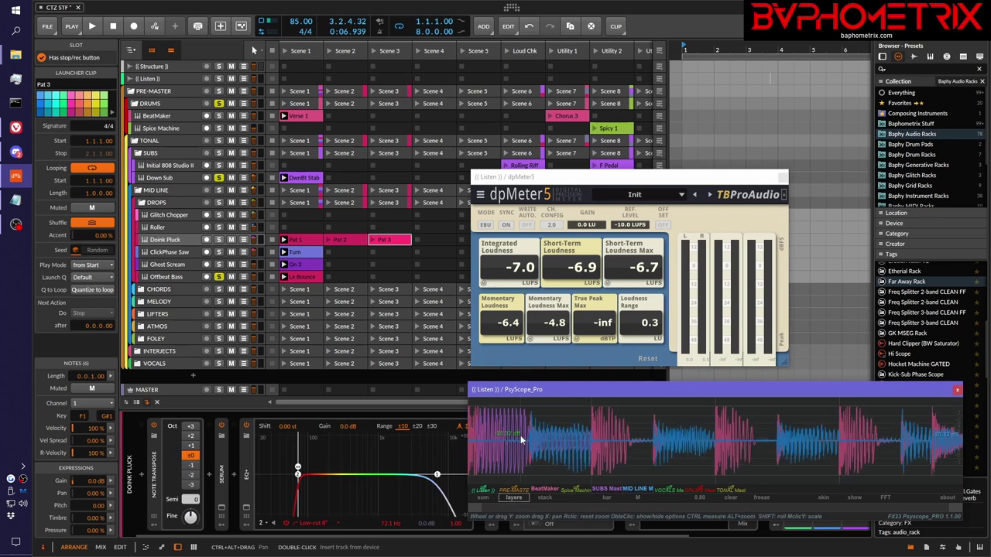
# Show the sum of all inputs in PsyScope Pro, play the soloed tracks against it, and stop playback.
pyautogui.click(484, 499)
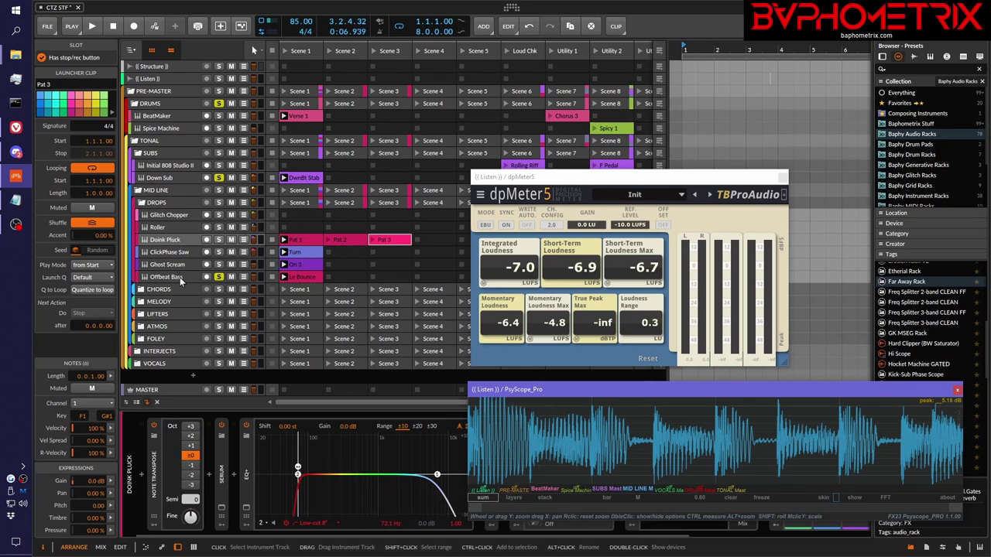
pyautogui.press('space')
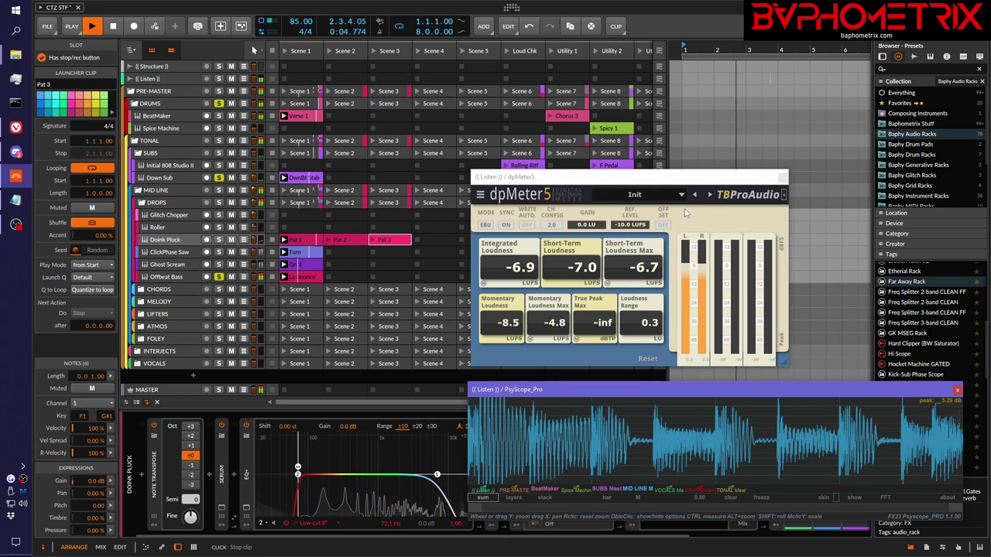
pyautogui.press('space')
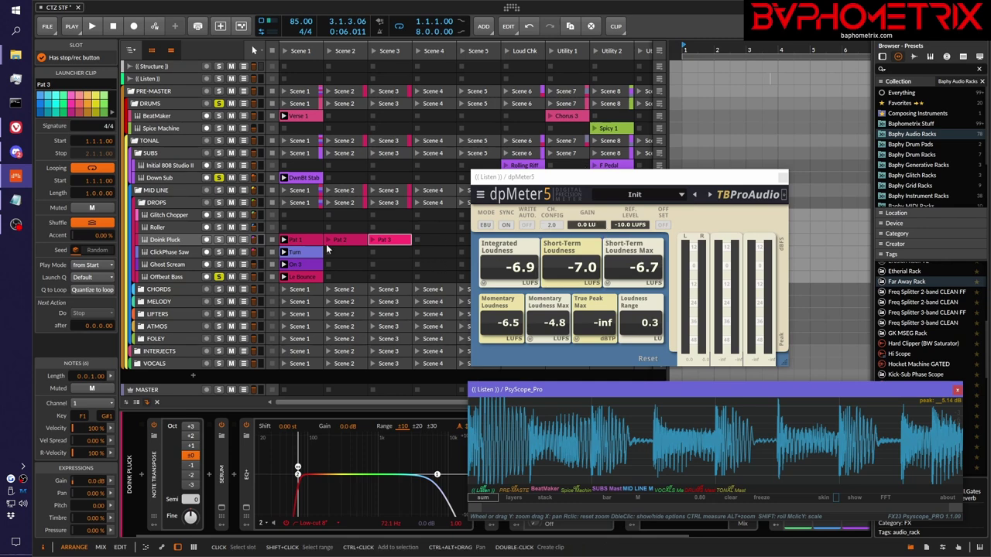
# Audition the Doink Pluck and ClickPhase Saw tracks in exclusive solo, one after the other, and stop playback.
pyautogui.click(219, 240)
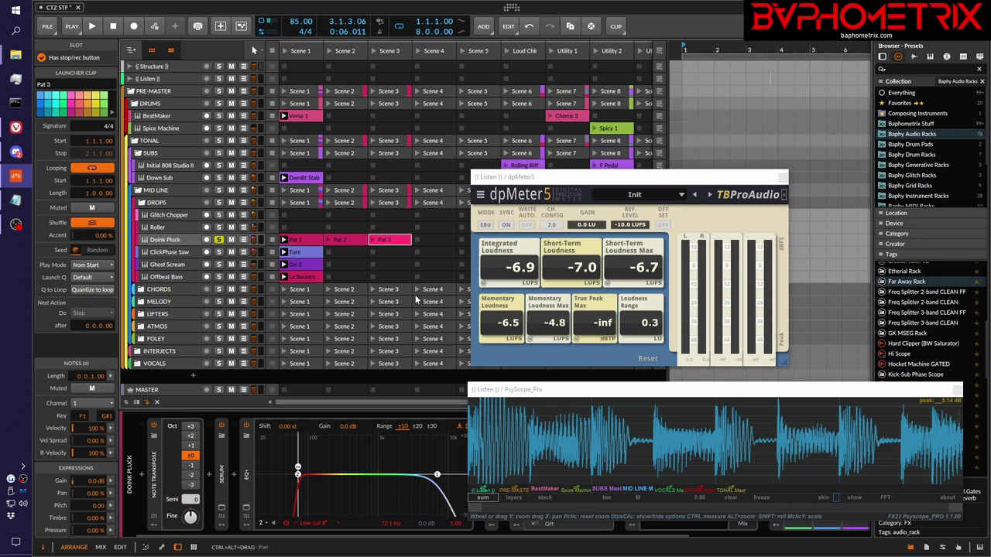
pyautogui.press('space')
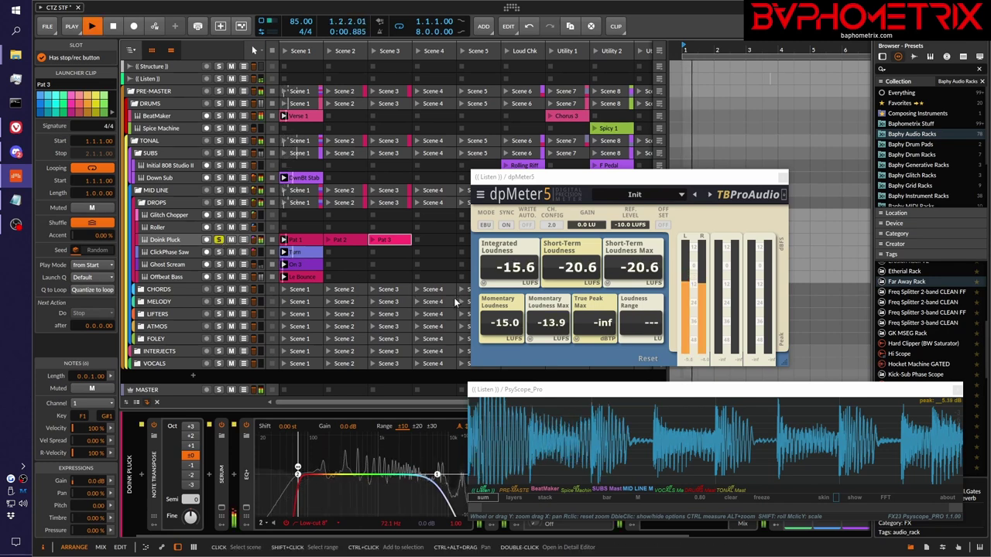
pyautogui.click(219, 253)
pyautogui.press('space')
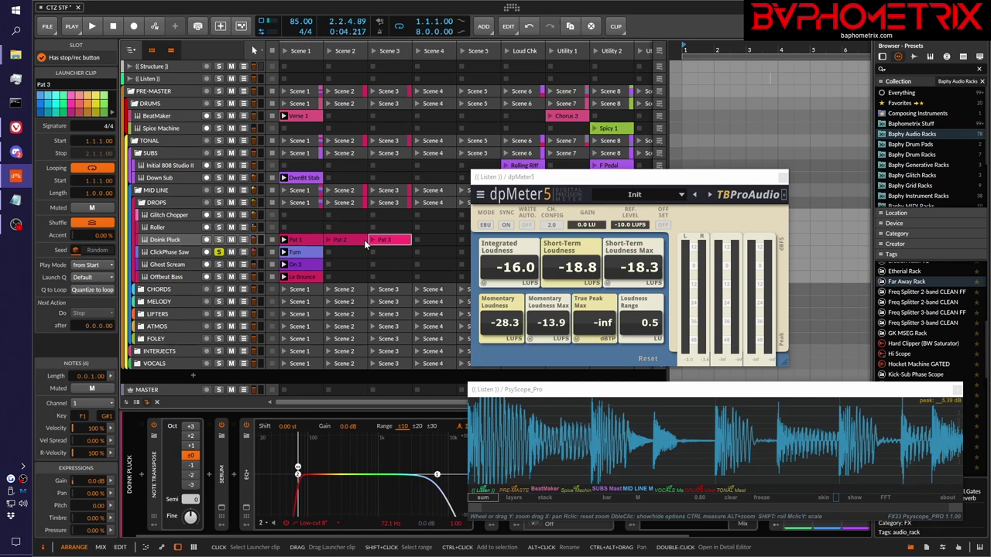
pyautogui.press('space')
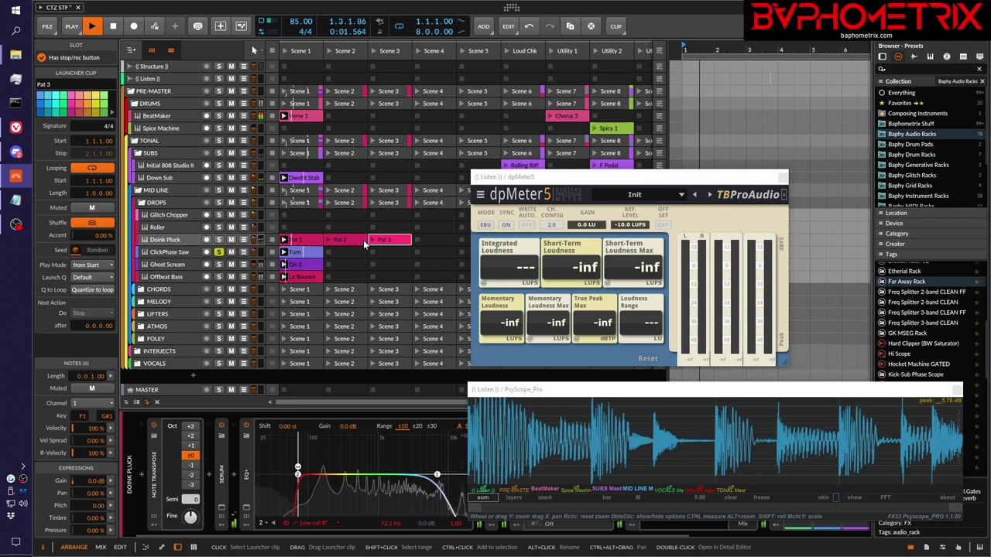
pyautogui.press('space')
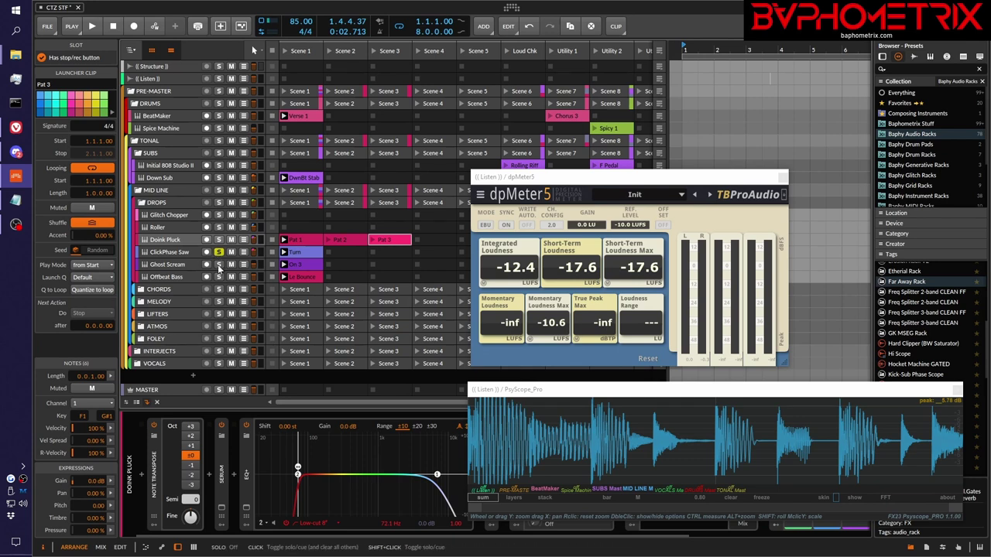
# Audition the Ghost Scream and Offbeat Bass tracks in exclusive solo, one after the other, and stop playback.
pyautogui.click(219, 265)
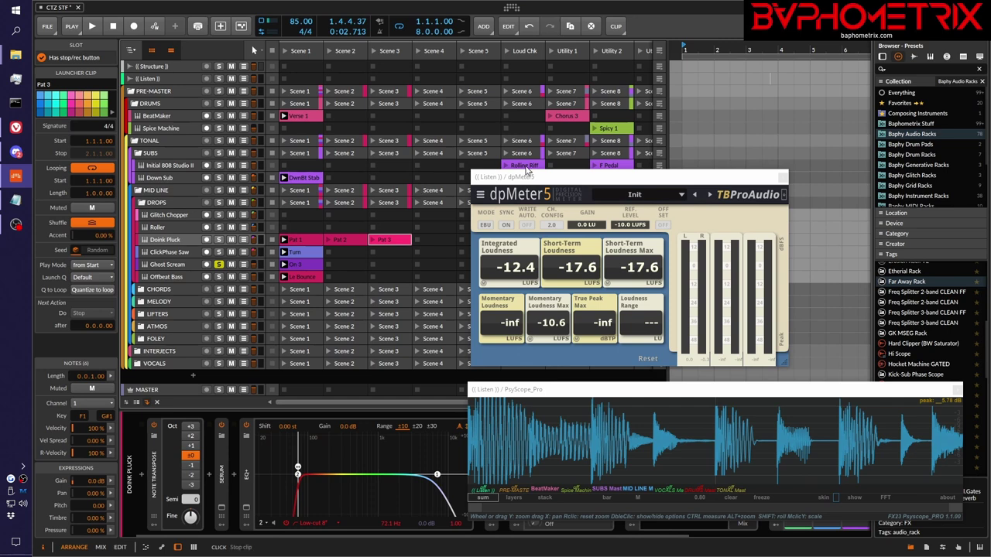
pyautogui.press('space')
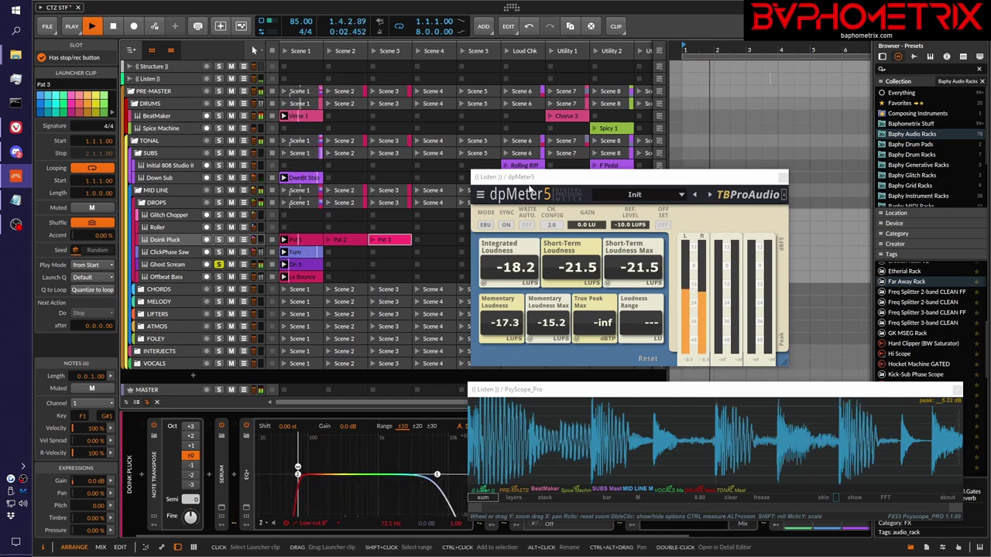
pyautogui.press('space')
pyautogui.click(218, 277)
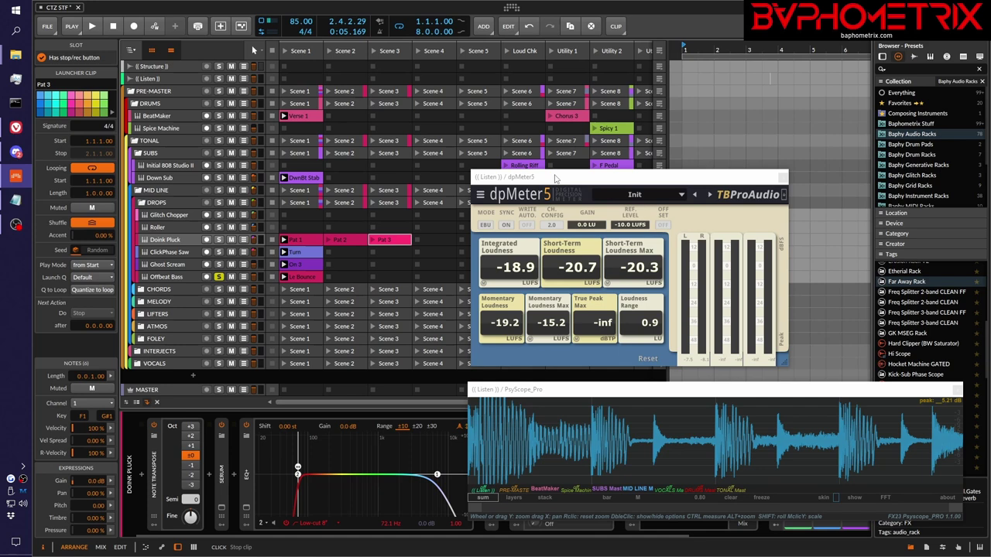
pyautogui.press('space')
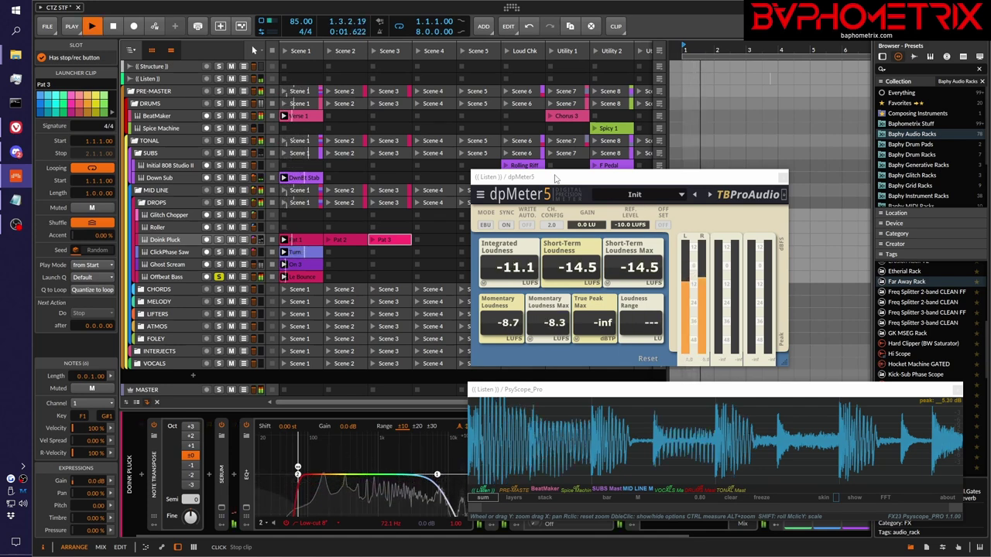
pyautogui.press('space')
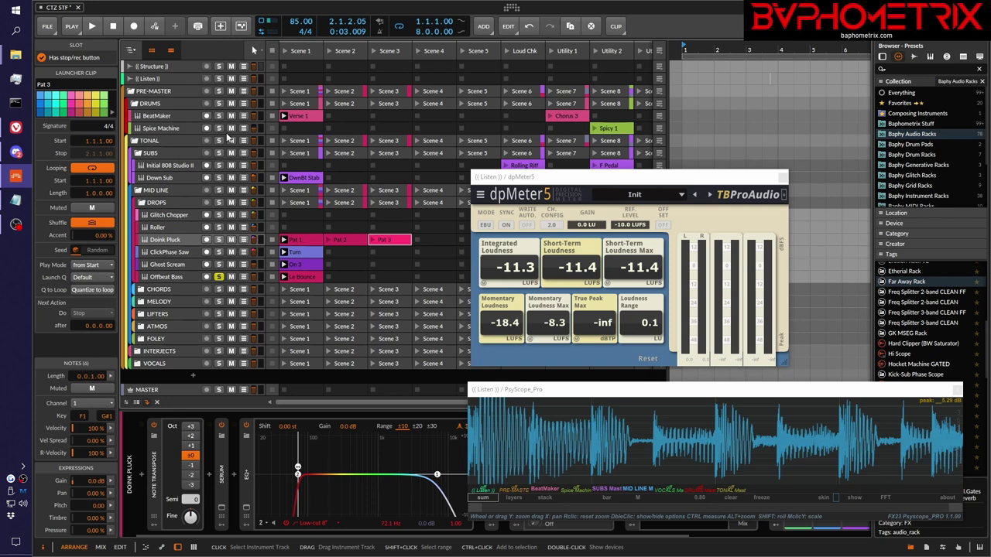
# Play the full mix with no track soloed against dpMeter5 and PsyScope Pro, and stop playback.
pyautogui.press('space')
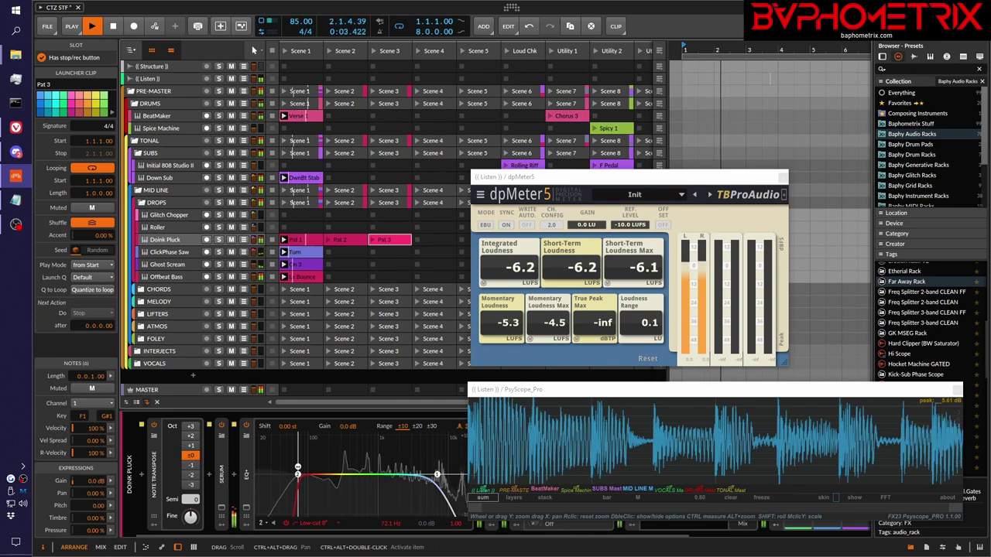
pyautogui.press('space')
# Bring up ADPTR MetricAB's Spectrum view and compare the playing mix with the reference Rezz x Kotek - Teleportal.wav.
pyautogui.moveTo(964, 91); pyautogui.dragTo(410, 86)
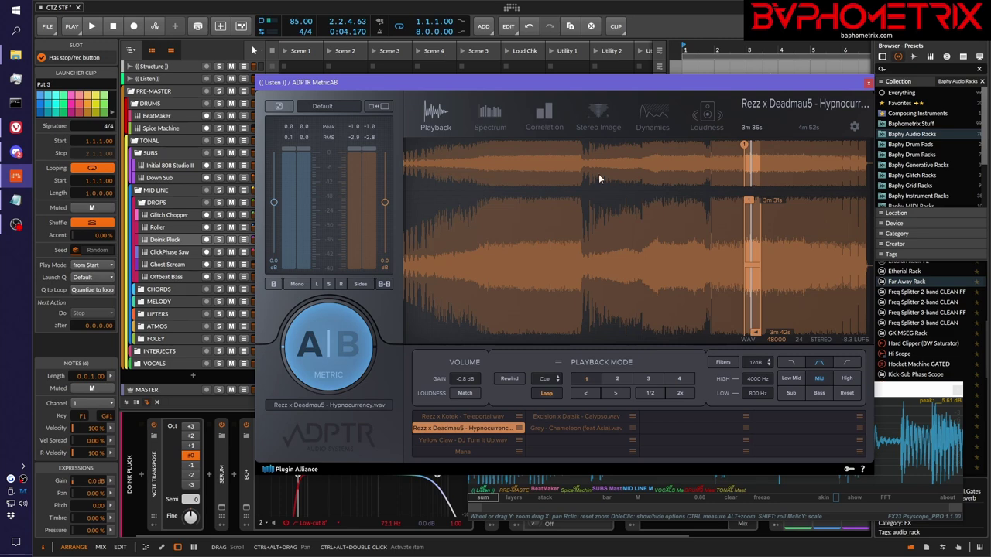
pyautogui.click(491, 117)
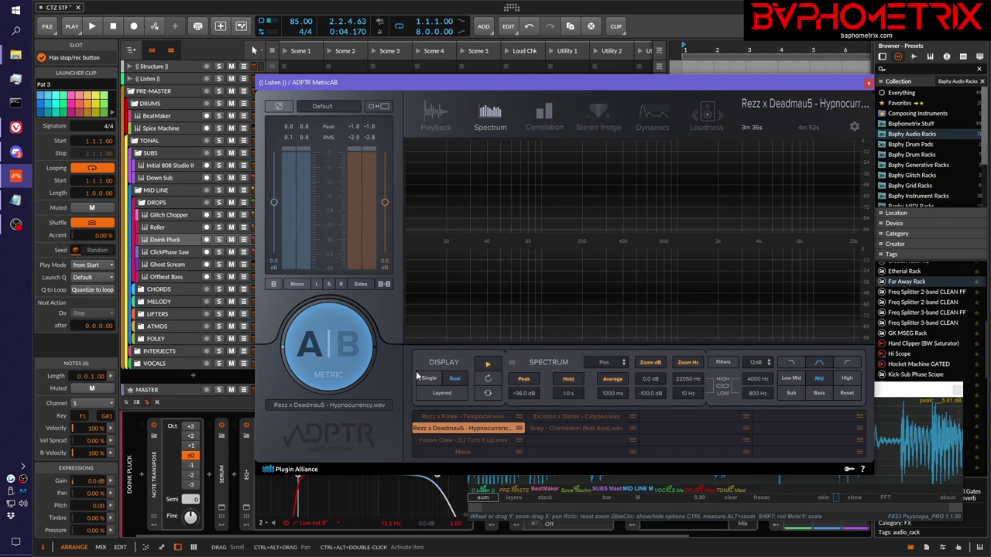
pyautogui.press('space')
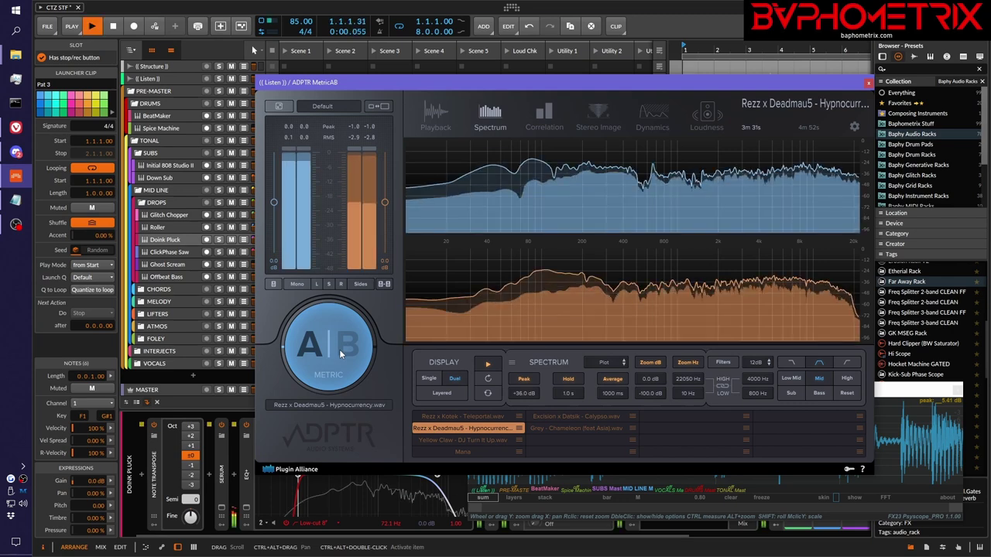
pyautogui.click(438, 418)
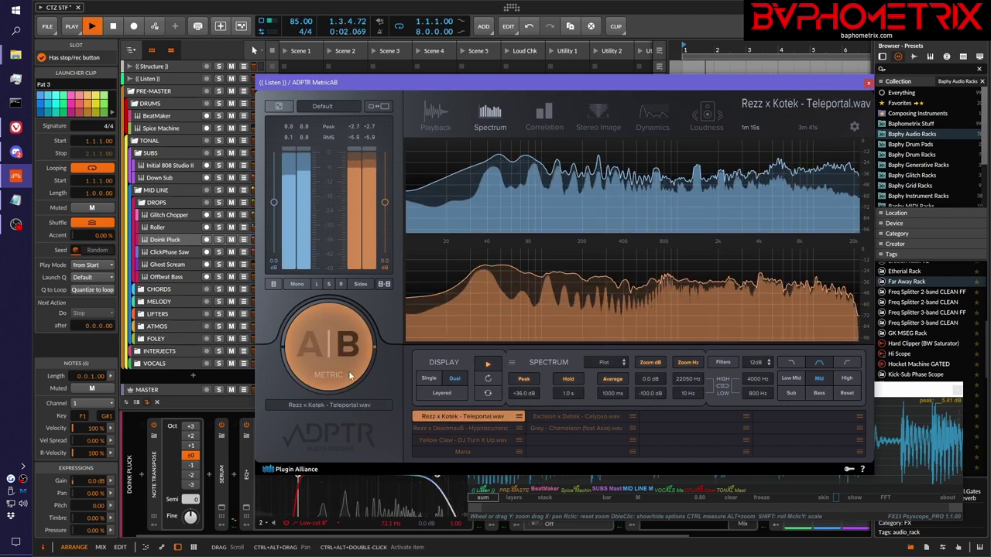
pyautogui.click(323, 355)
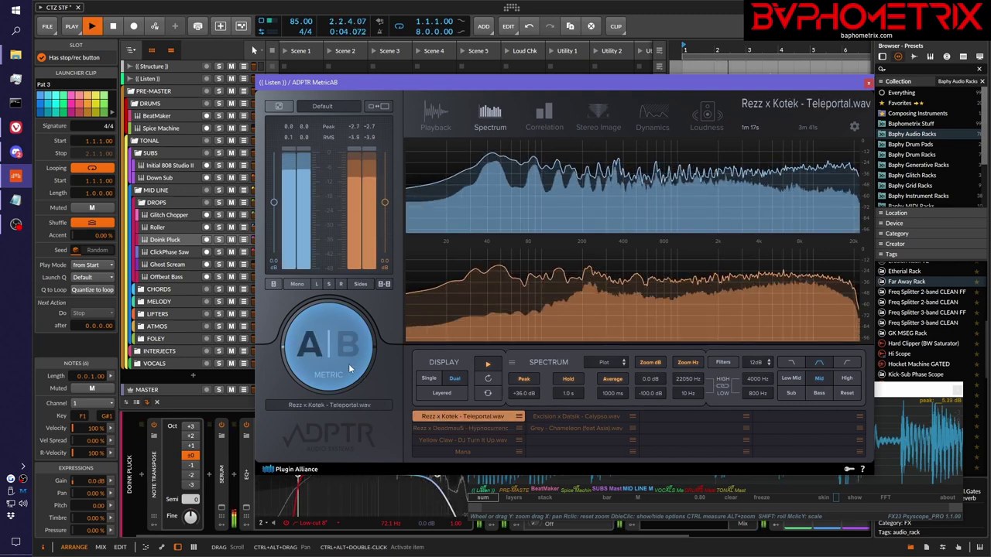
pyautogui.click(348, 361)
pyautogui.click(347, 361)
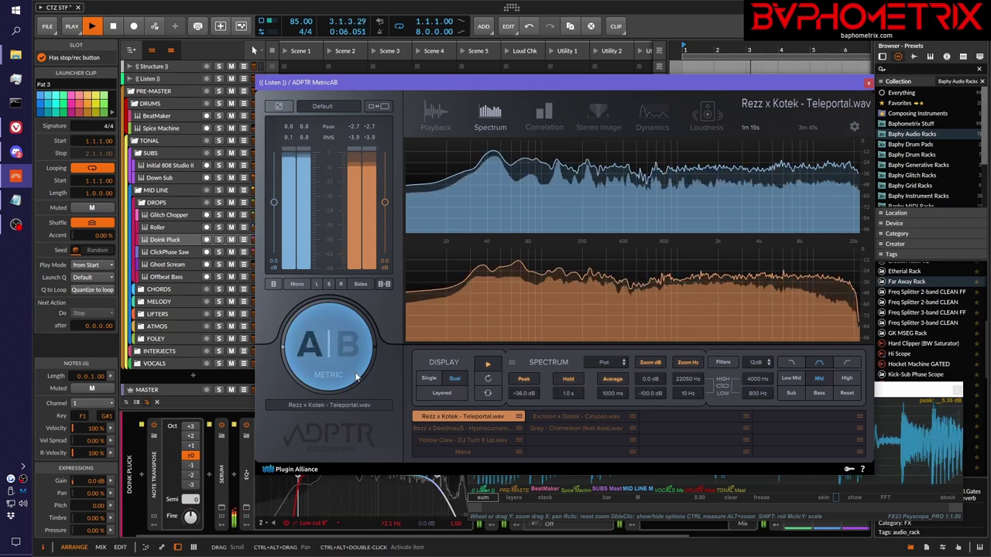
# Compare the mix with the references Rezz x Deadmau5 - Hypnocurrency.wav and Yellow Claw - DJ Turn It Up.wav in MetricAB.
pyautogui.click(440, 427)
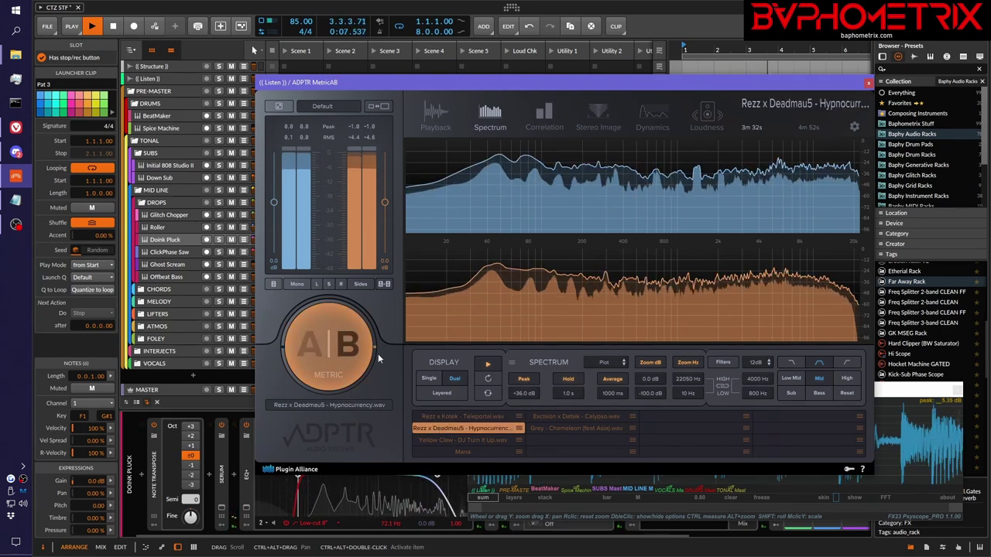
pyautogui.click(337, 354)
pyautogui.click(337, 354)
pyautogui.click(338, 353)
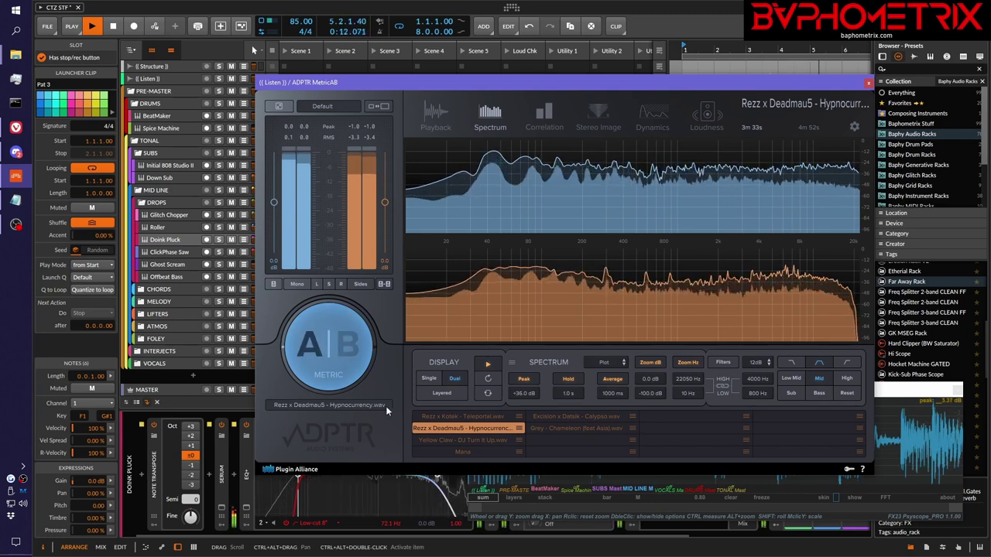
pyautogui.click(438, 440)
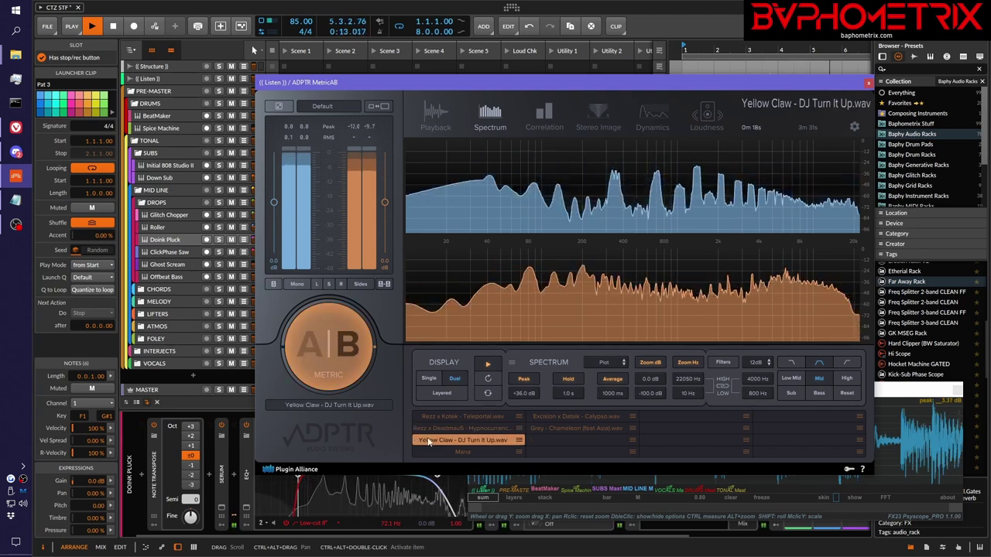
pyautogui.click(344, 363)
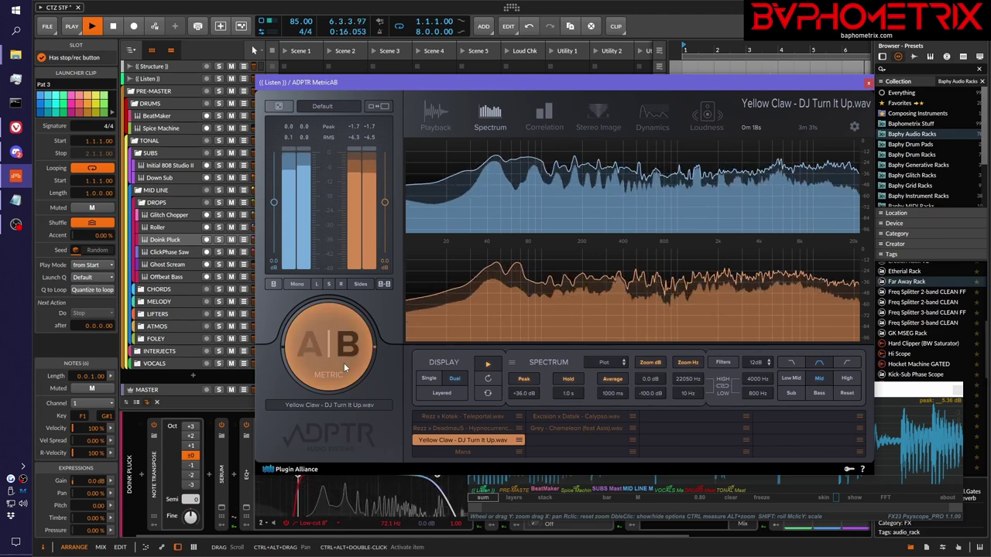
# Compare the mix with the references Mana and Excision x Datsik - Calypso.wav, switching between A and B.
pyautogui.click(462, 451)
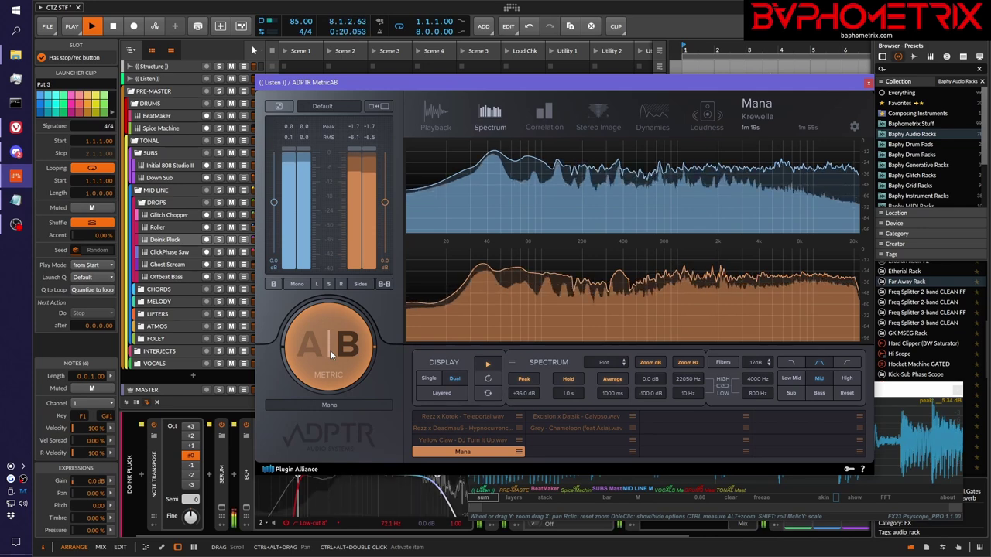
pyautogui.click(330, 350)
pyautogui.click(330, 350)
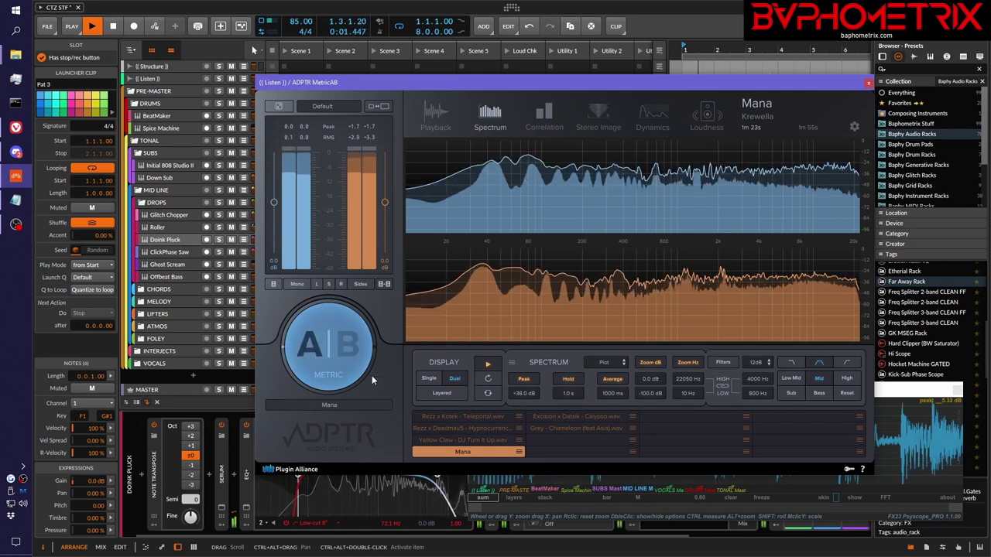
pyautogui.click(542, 418)
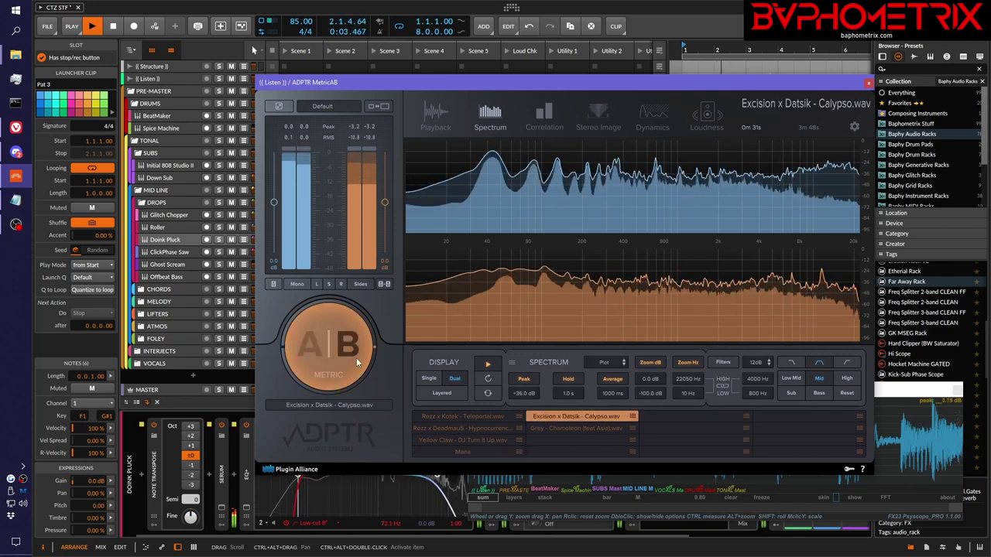
pyautogui.click(344, 361)
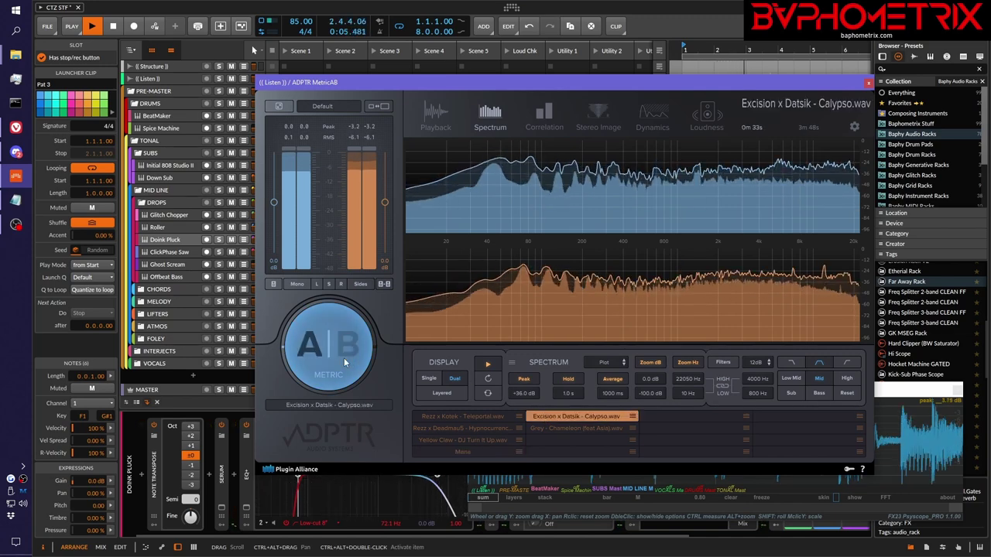
pyautogui.click(344, 357)
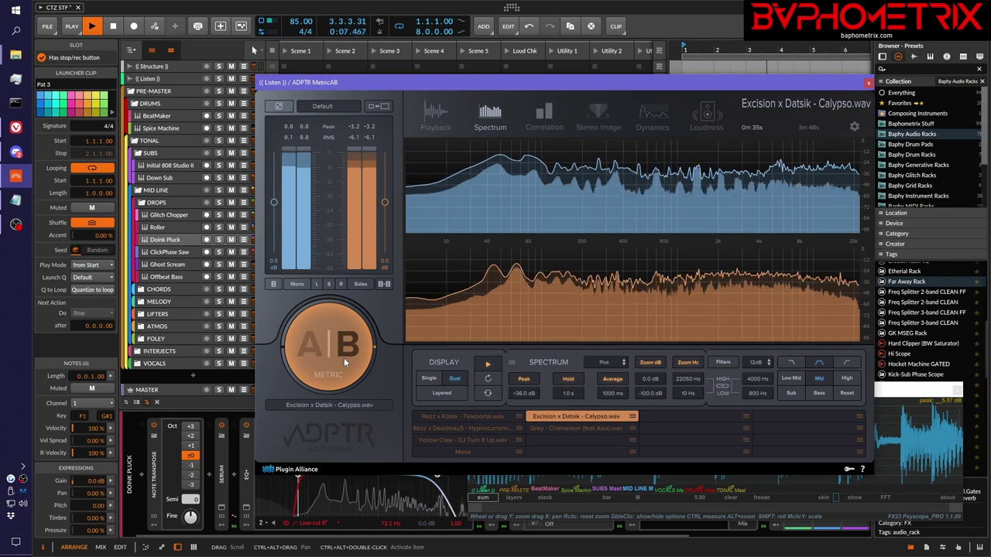
pyautogui.click(344, 358)
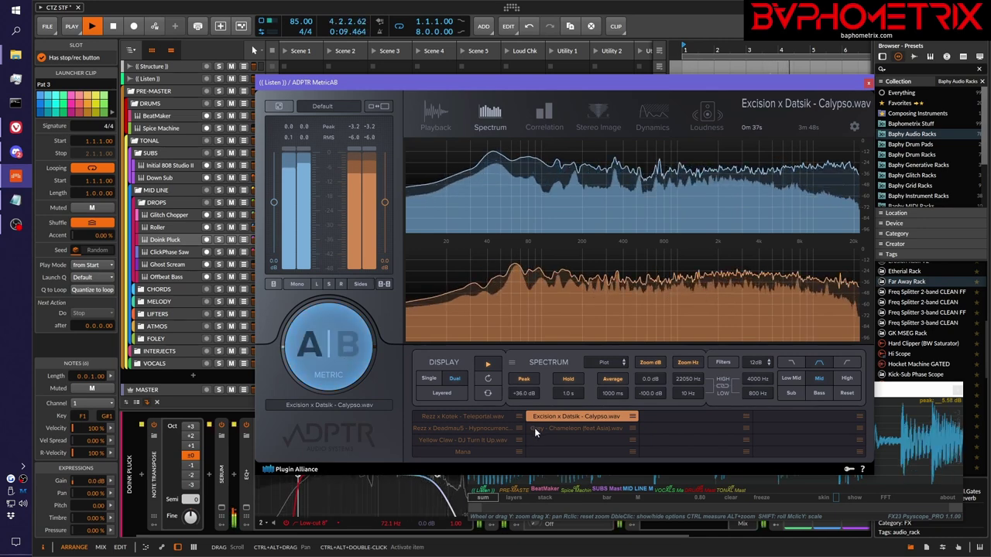
# Compare the mix with the reference Grey - Chameleon (feat Asia).wav, switching repeatedly between A and B.
pyautogui.click(534, 427)
pyautogui.click(344, 364)
pyautogui.click(343, 364)
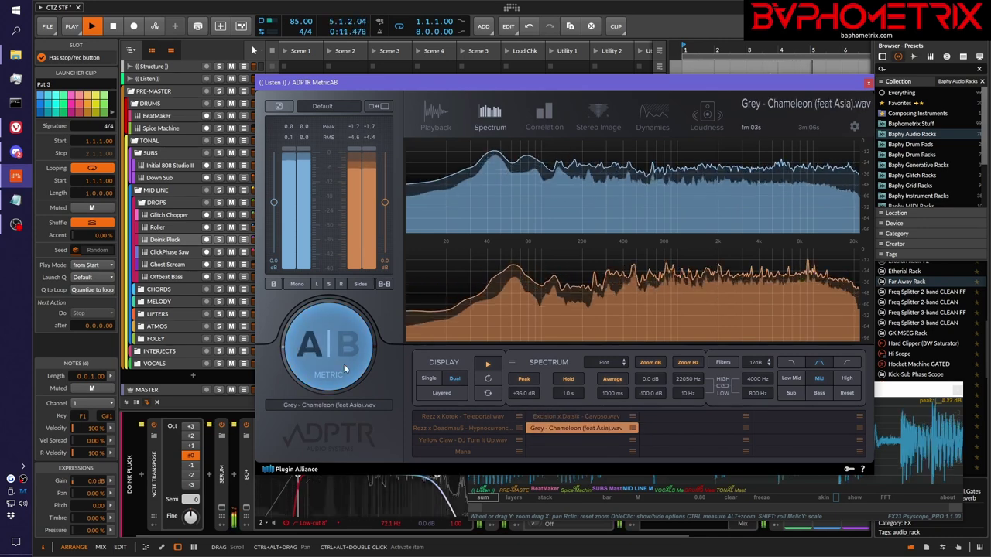
pyautogui.click(344, 364)
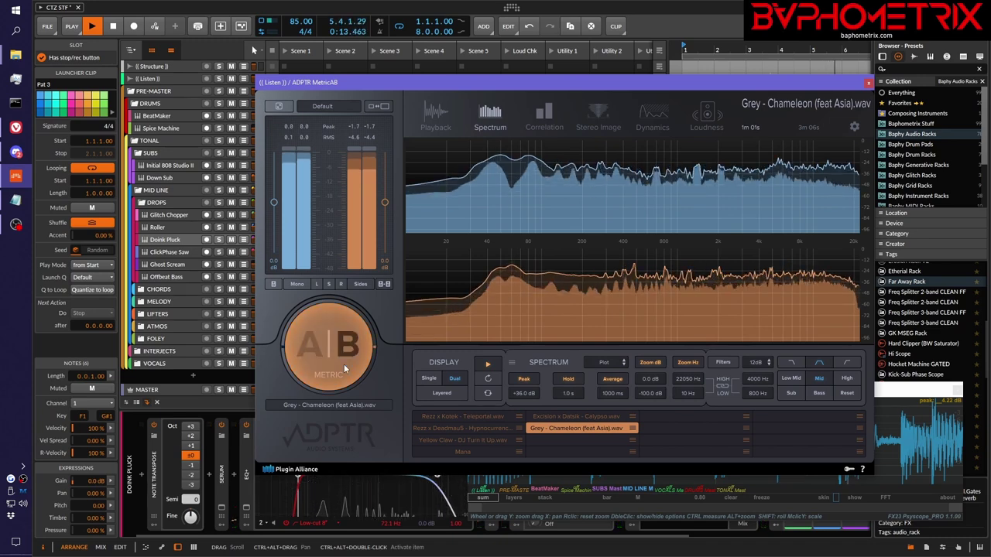
pyautogui.click(344, 364)
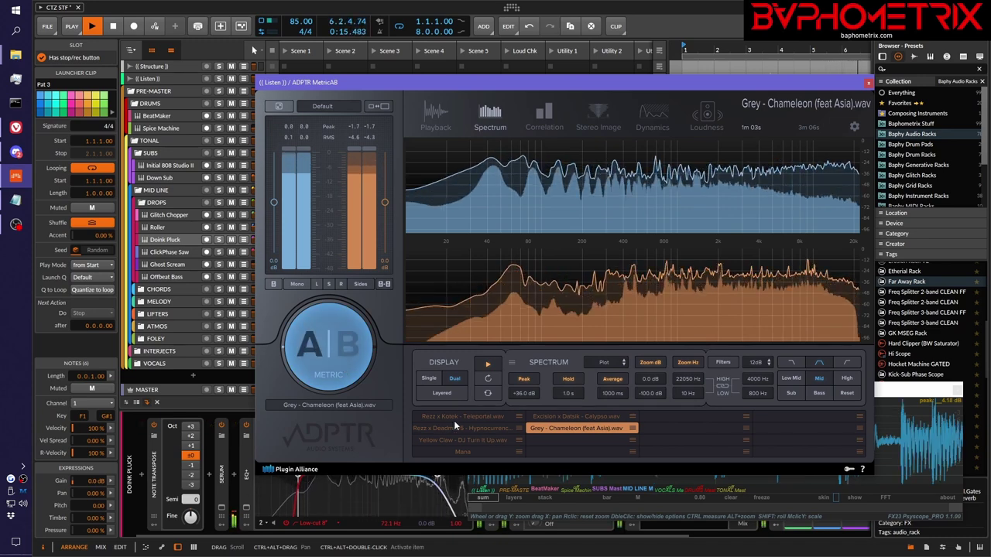
# Compare the mix once more with Rezz x Kotek - Teleportal.wav, stop playback, and close MetricAB.
pyautogui.click(454, 416)
pyautogui.click(338, 356)
pyautogui.click(336, 349)
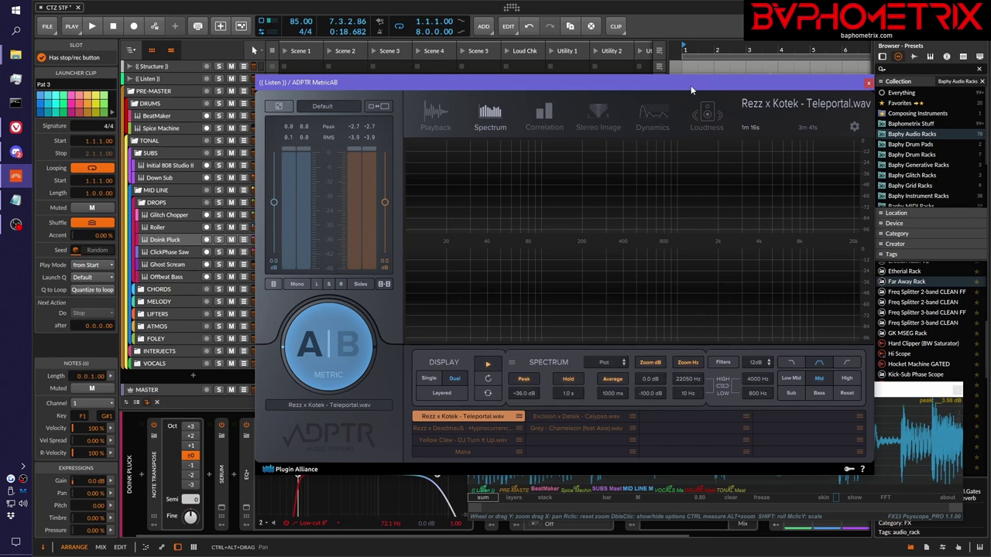
pyautogui.hotkey('alt', 'F4')
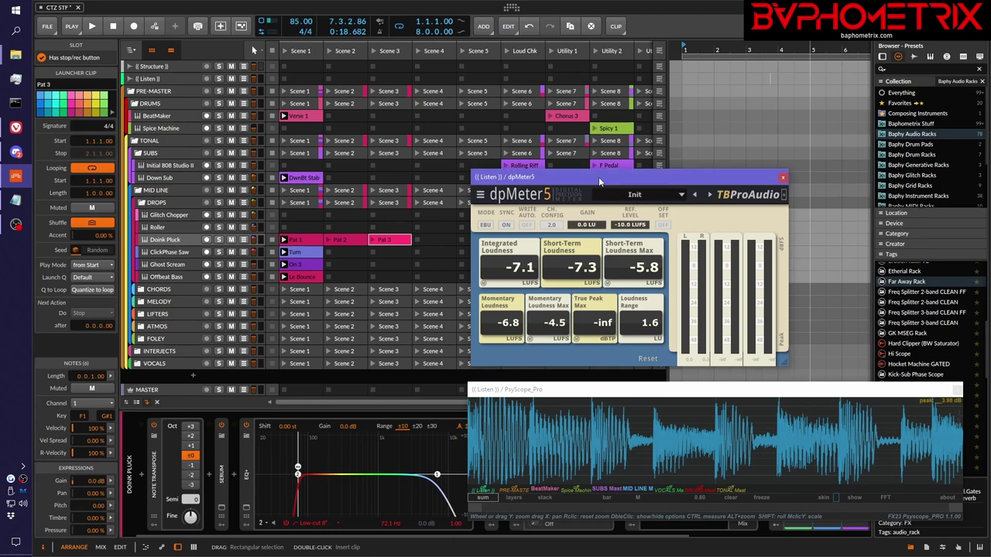
# Show the Studio I/O settings, play the mix while toggling the monitor output between stereo and mono, and stop playback.
pyautogui.click(816, 393)
pyautogui.moveTo(816, 393); pyautogui.dragTo(765, 385)
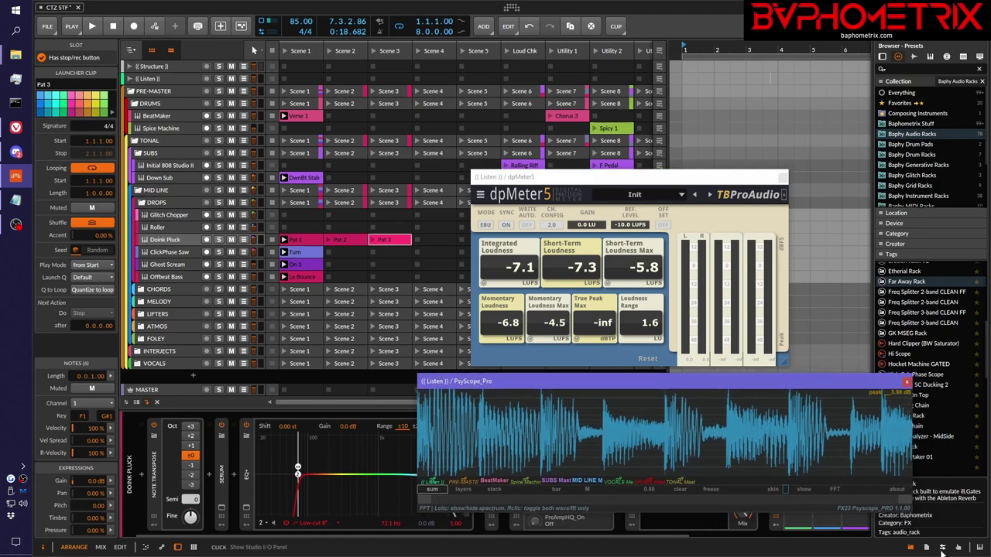
pyautogui.click(942, 547)
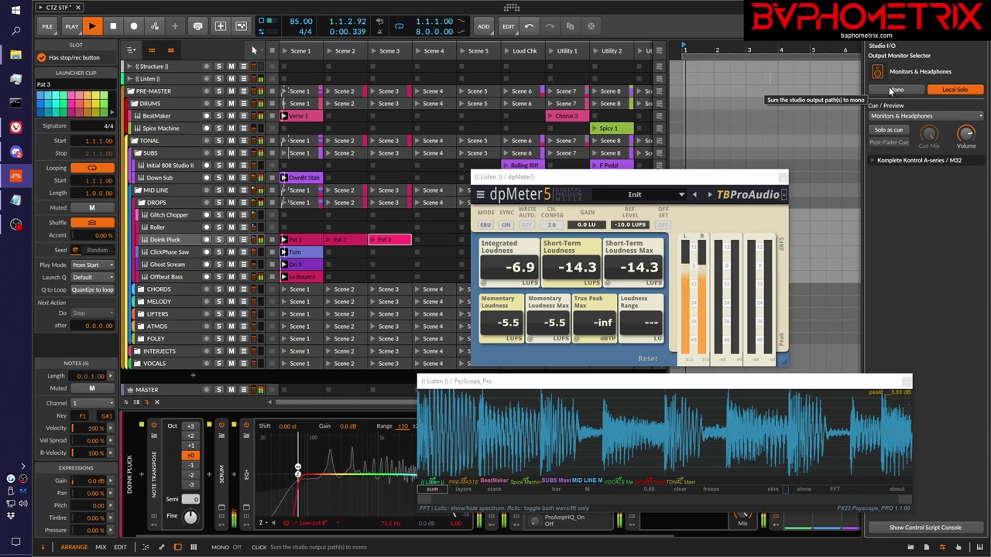
pyautogui.click(896, 90)
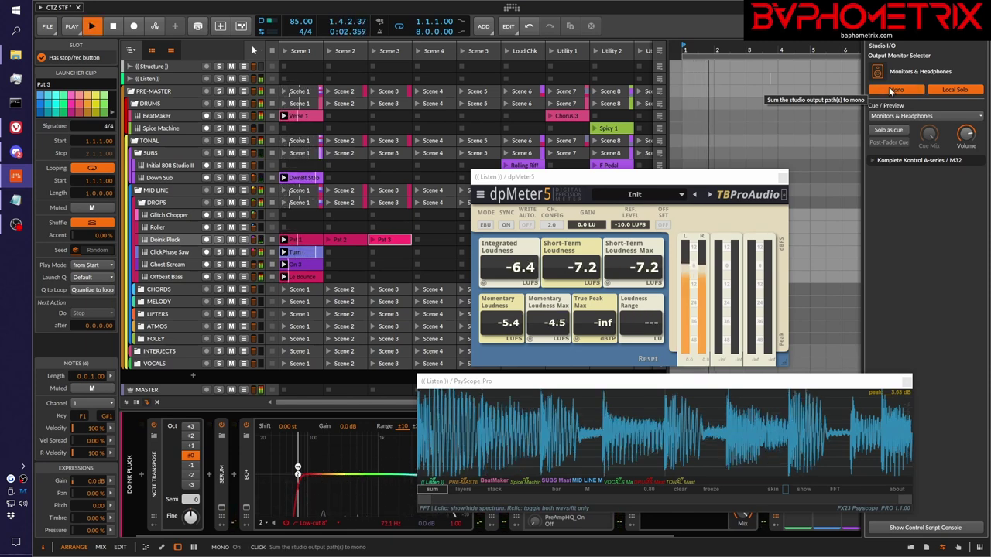
pyautogui.click(892, 90)
pyautogui.click(892, 91)
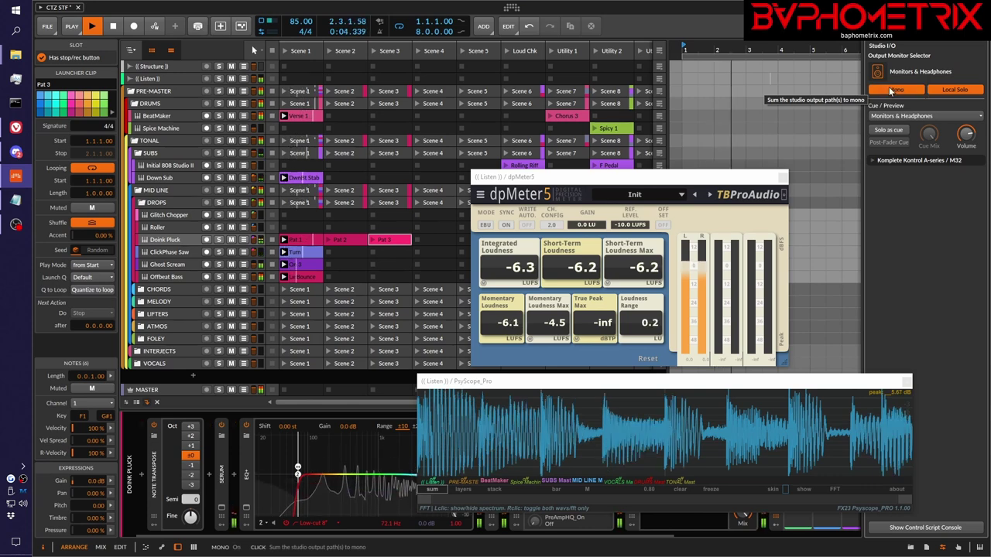
pyautogui.click(715, 382)
pyautogui.press('space')
pyautogui.moveTo(715, 388)
pyautogui.mouseDown()
pyautogui.moveTo(724, 261)
pyautogui.moveTo(714, 394)
pyautogui.mouseUp()
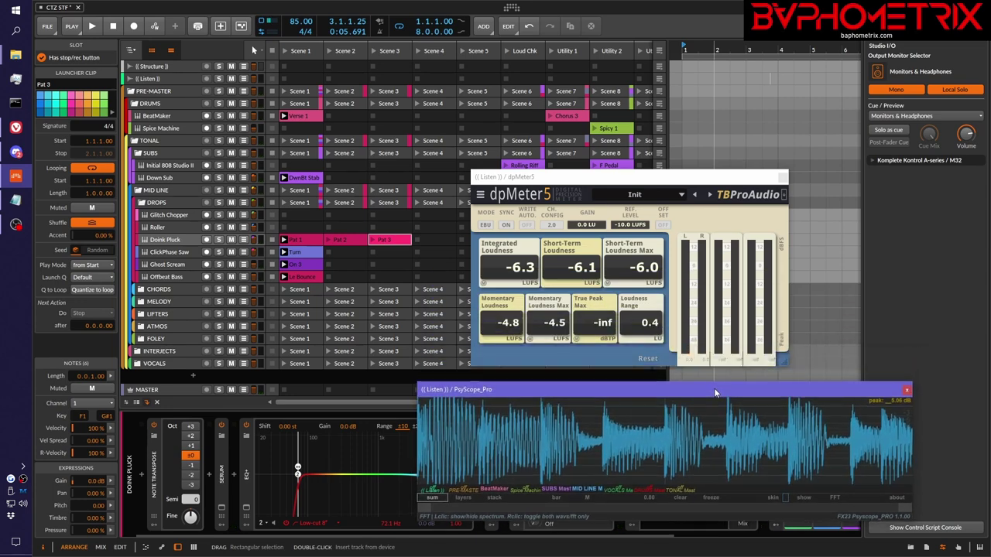
# Return the monitor output to stereo, replay the mix, and compare it against mono, ending in mono.
pyautogui.click(904, 88)
pyautogui.press('space')
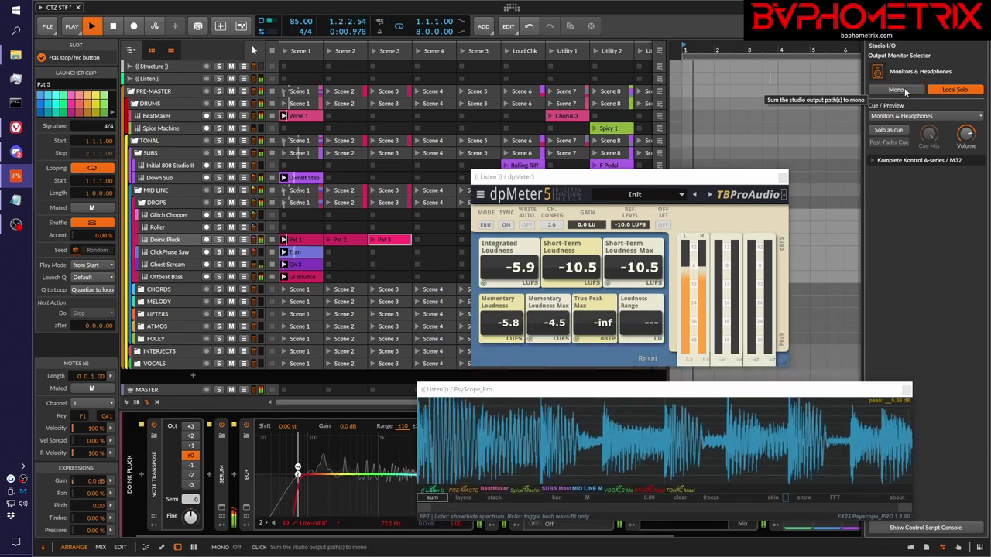
pyautogui.click(904, 87)
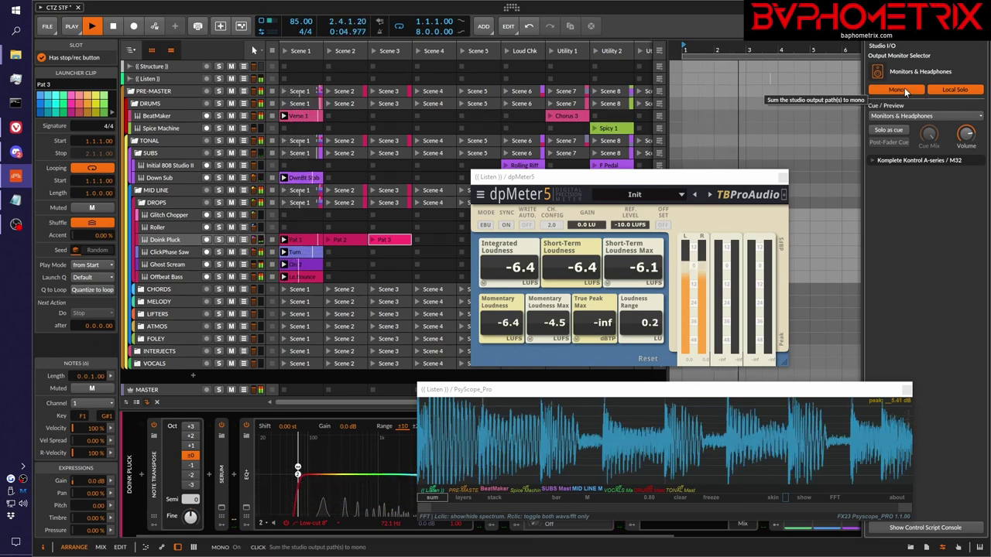
pyautogui.click(904, 87)
pyautogui.click(904, 88)
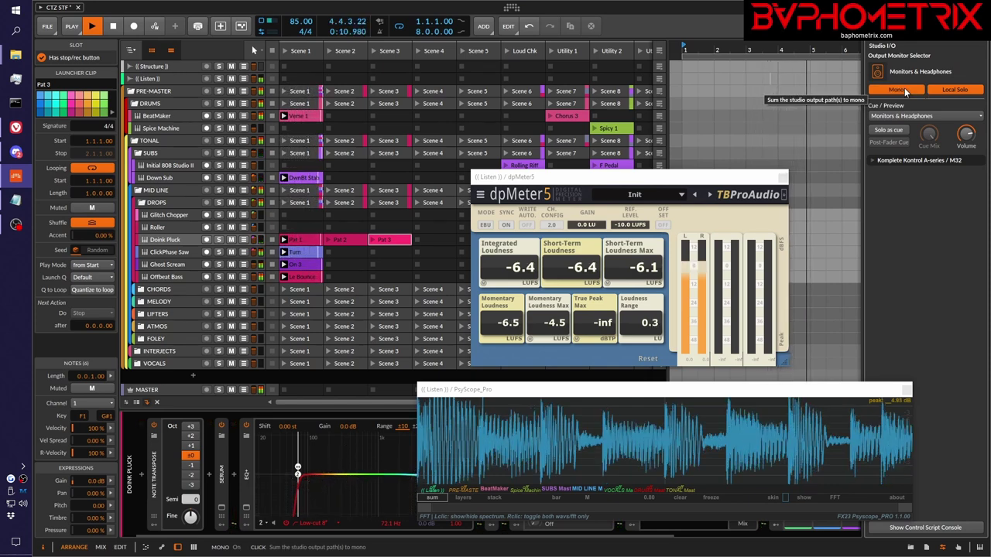
# Stop the mix, solo the DRUMS group, and play it while switching the monitor output from mono to stereo.
pyautogui.press('space')
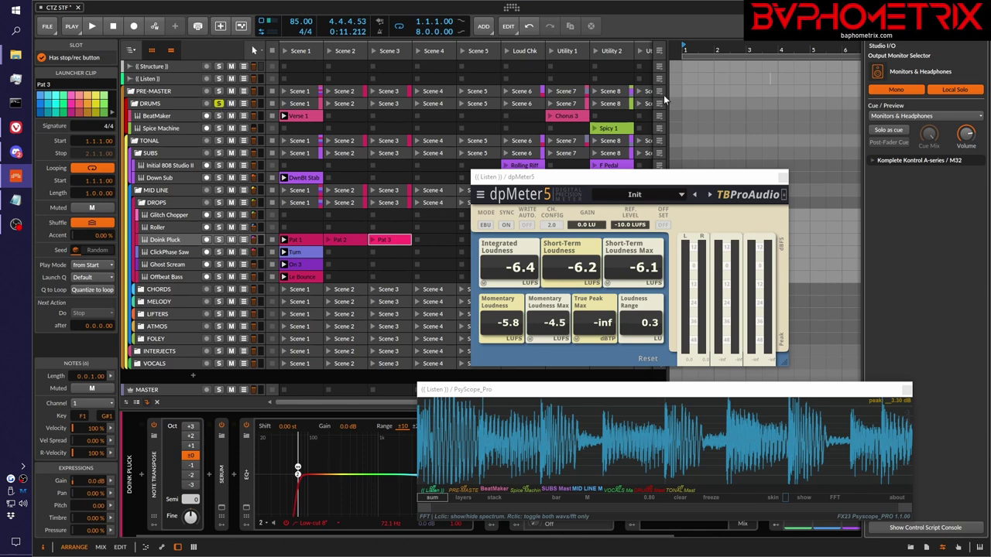
pyautogui.press('space')
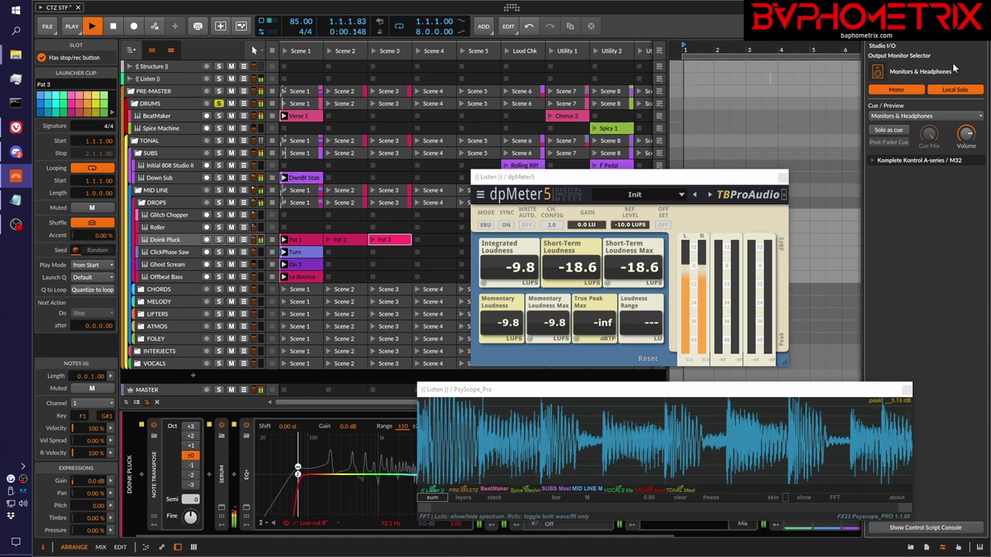
pyautogui.click(894, 90)
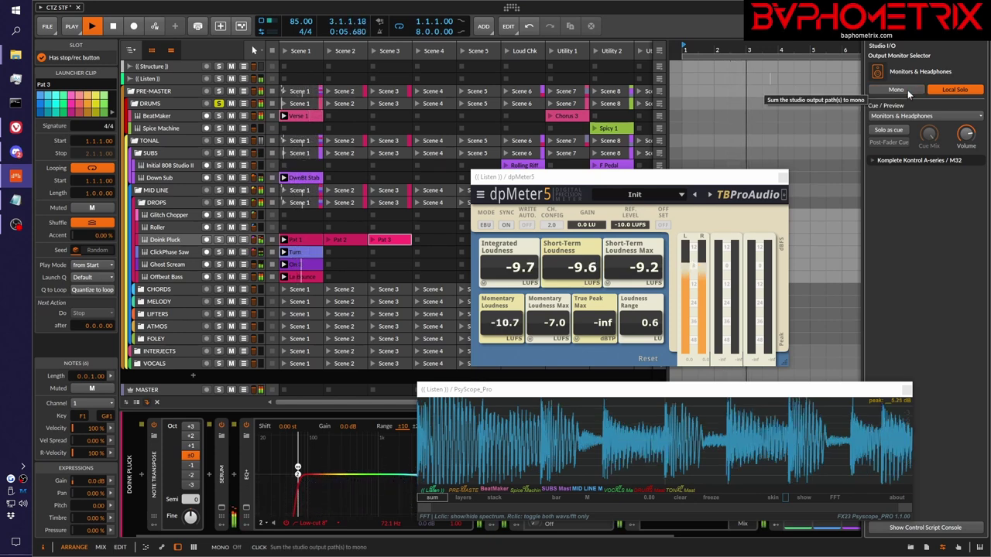
pyautogui.press('space')
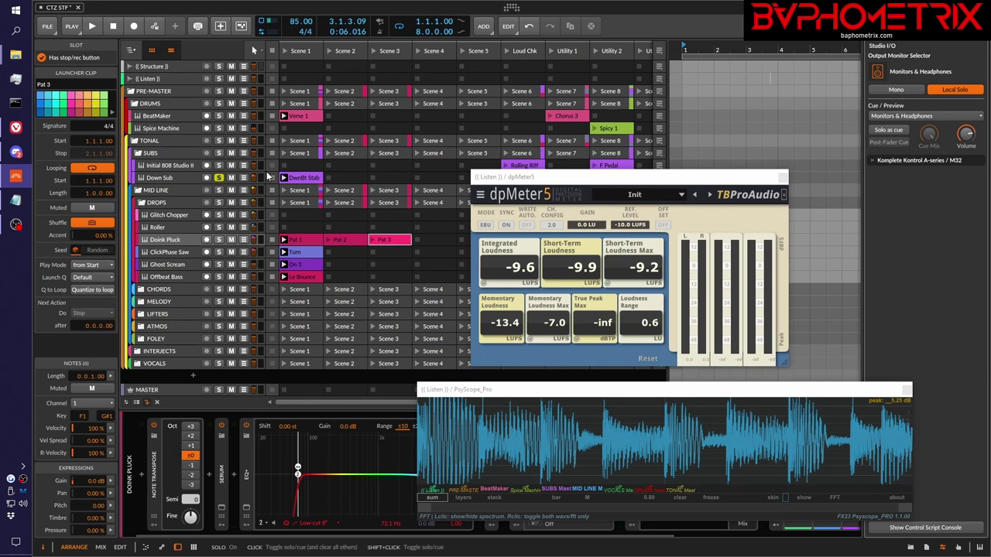
# Solo the Down Sub track, audition it in mono, stop playback, and return the monitor output to stereo.
pyautogui.click(898, 90)
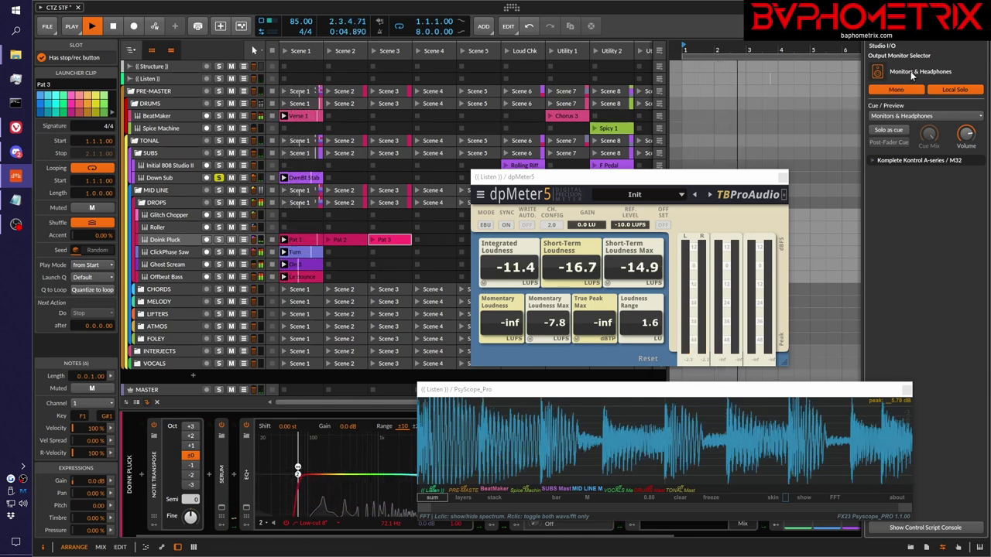
pyautogui.press('space')
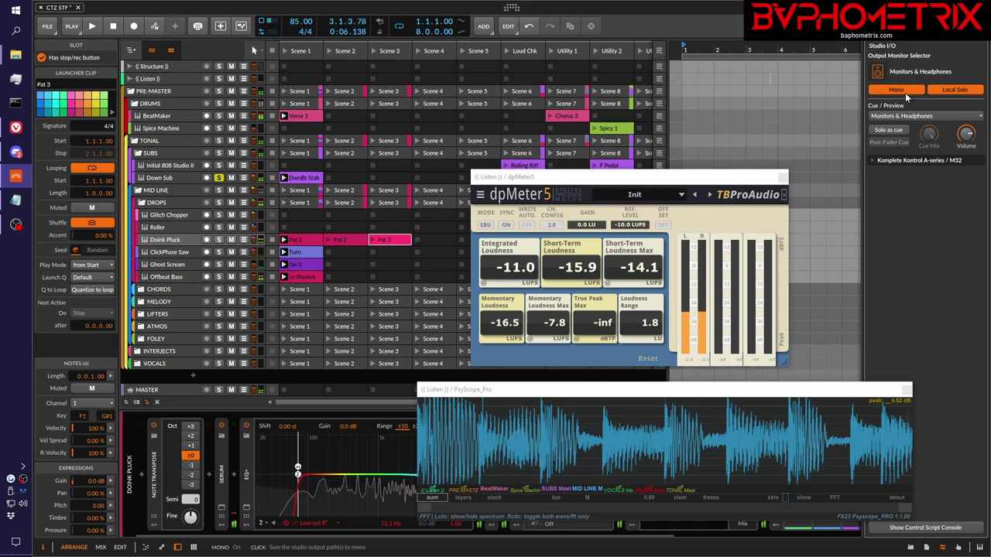
pyautogui.click(906, 89)
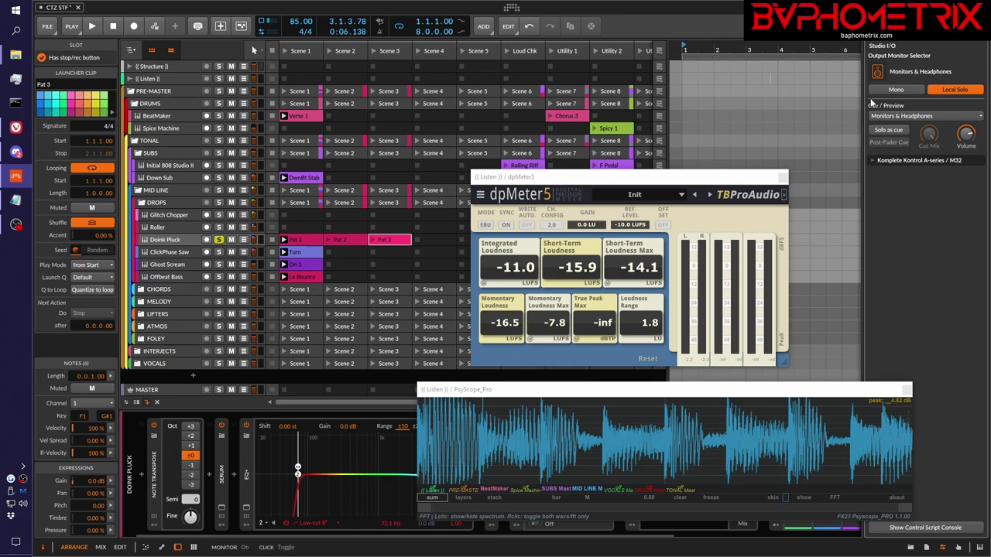
# Solo the Doink Pluck track, play it while alternating between stereo and mono monitoring, and finish stopped in stereo.
pyautogui.press('space')
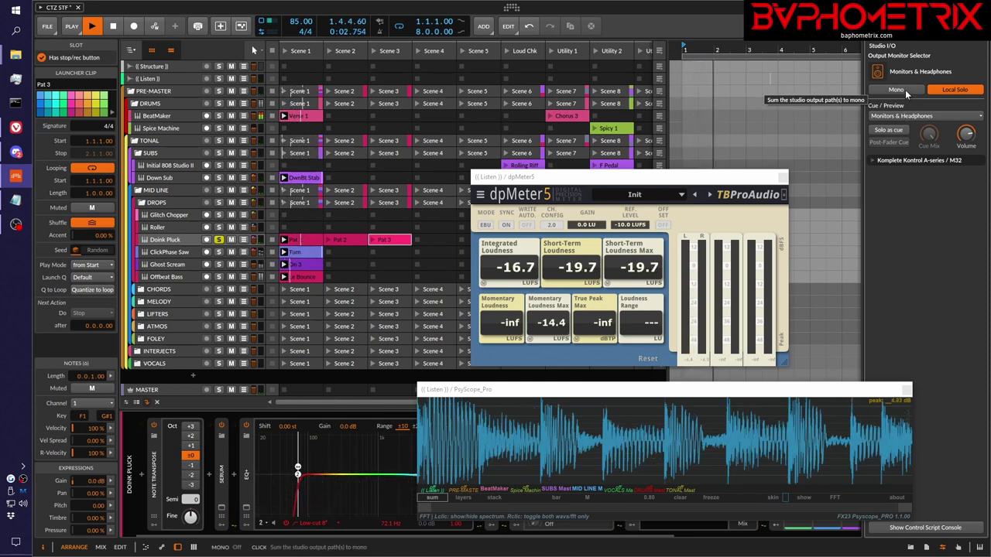
pyautogui.click(905, 90)
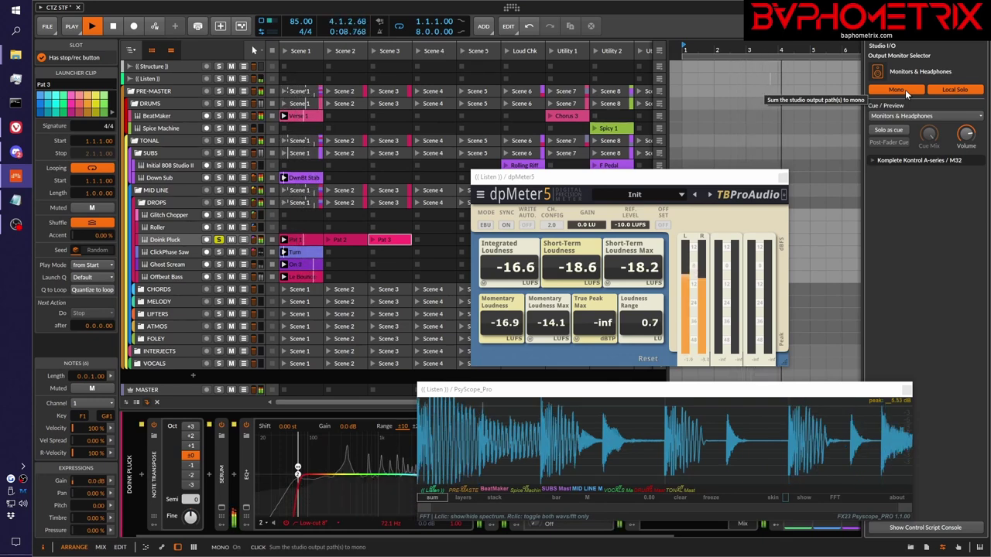
pyautogui.click(906, 90)
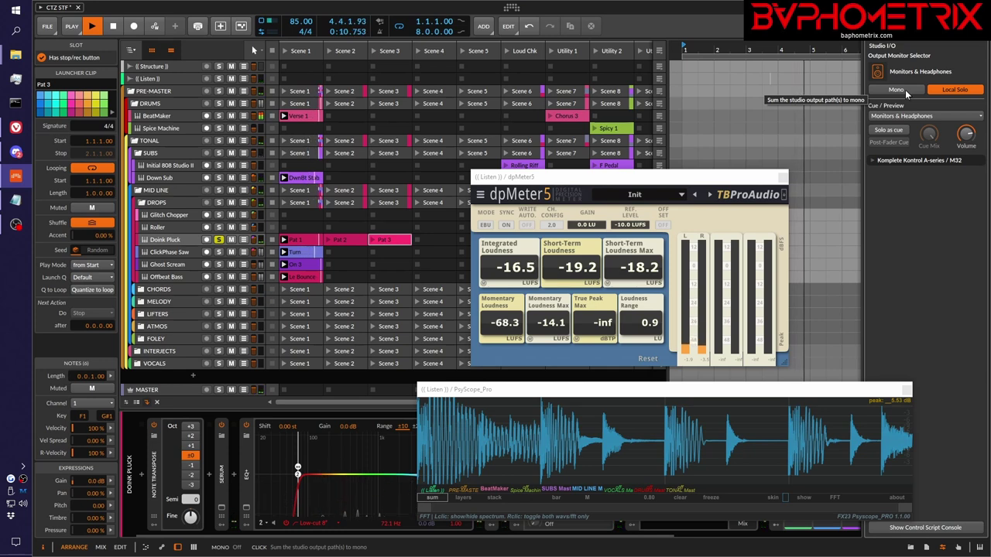
pyautogui.click(906, 90)
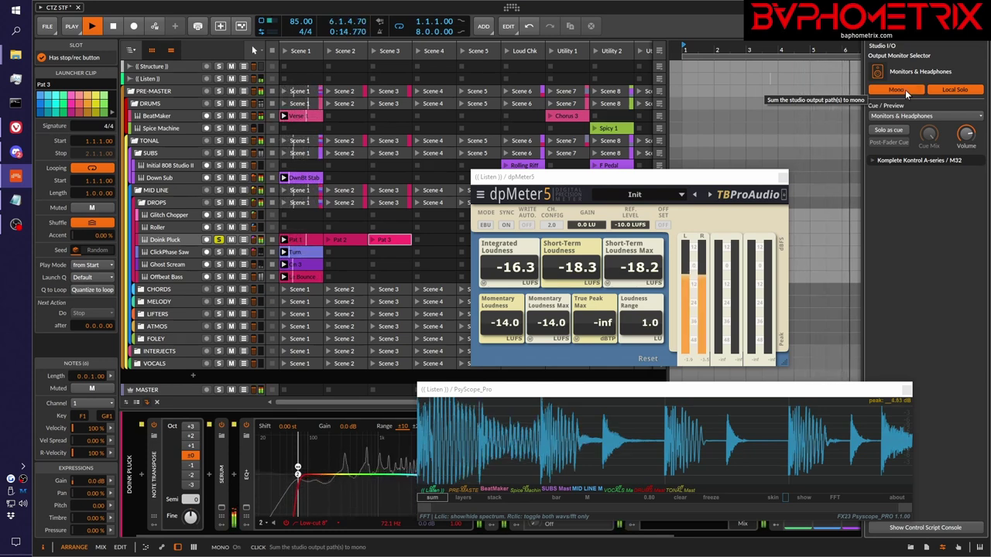
pyautogui.press('space')
pyautogui.click(905, 89)
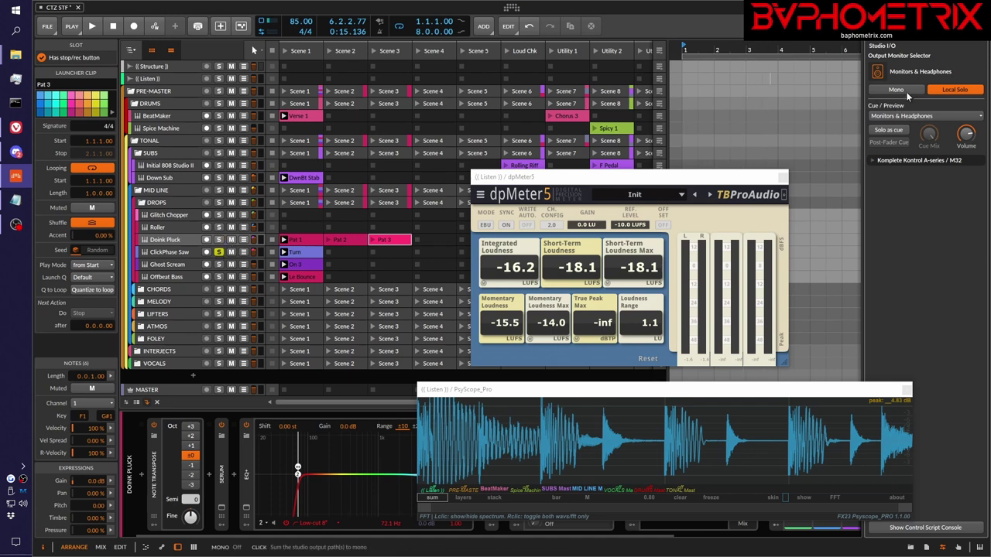
# Solo the ClickPhase Saw track, compare it in stereo and mono during playback, and stop with the output in stereo.
pyautogui.press('space')
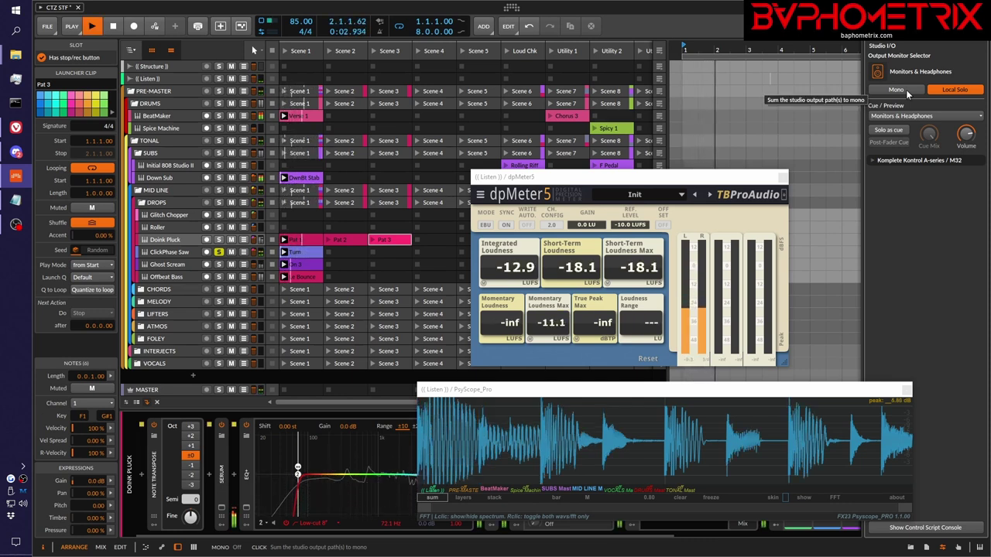
pyautogui.click(906, 89)
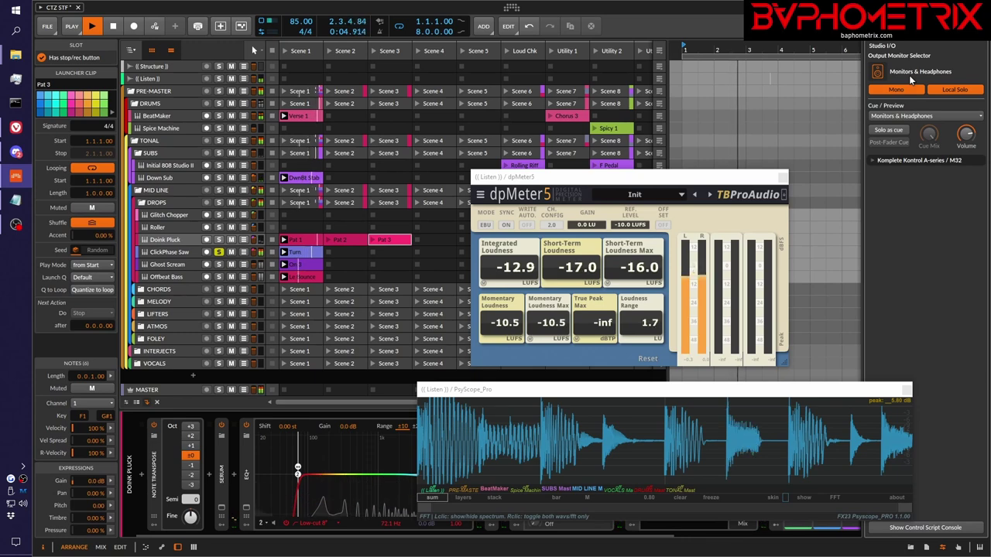
pyautogui.click(907, 89)
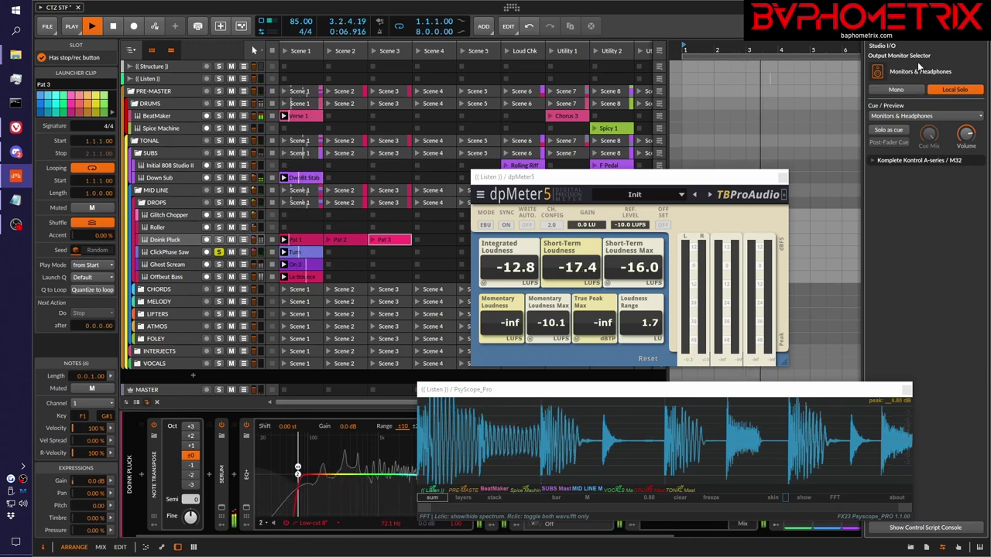
pyautogui.click(905, 90)
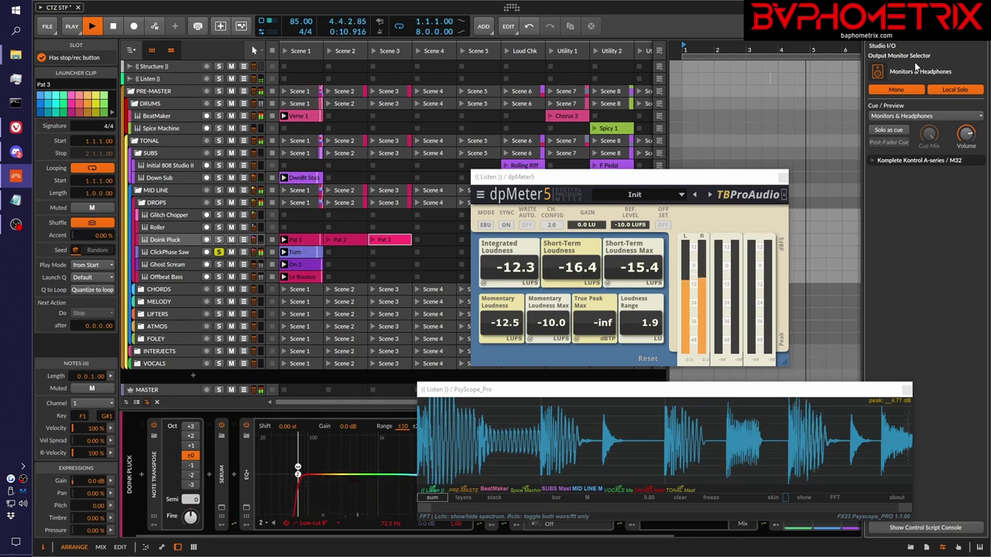
pyautogui.press('space')
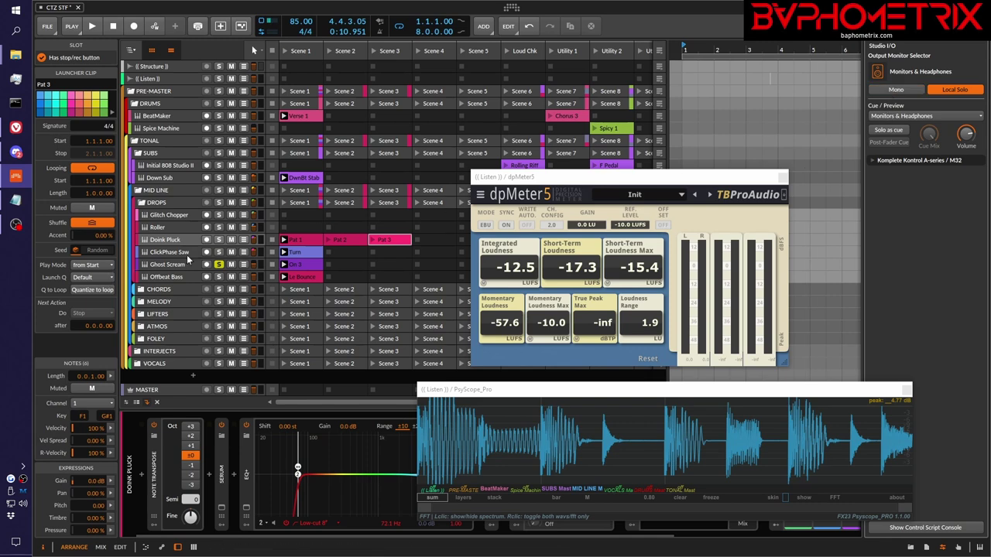
# Solo the Ghost Scream track and audition it in stereo and mono, replaying it once and ending in stereo.
pyautogui.press('space')
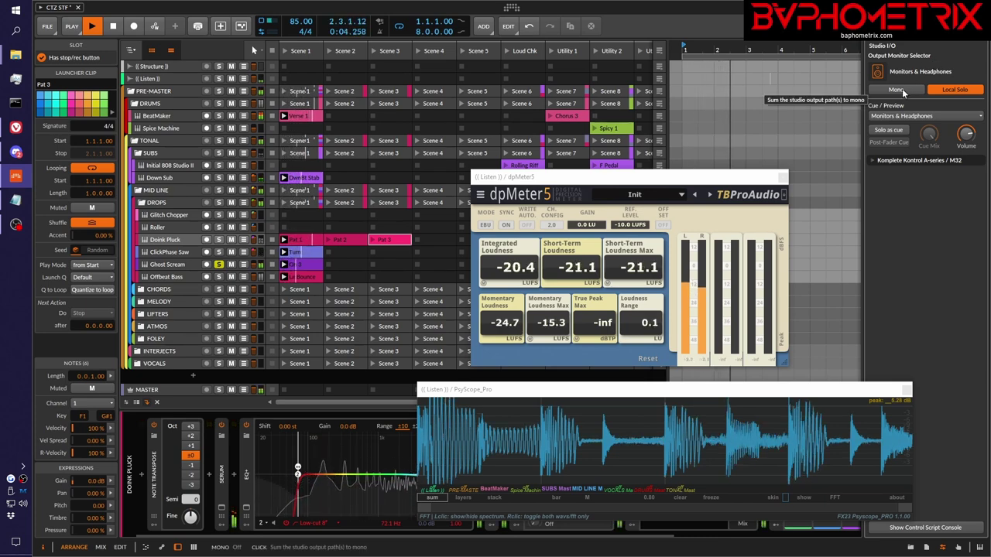
pyautogui.click(899, 90)
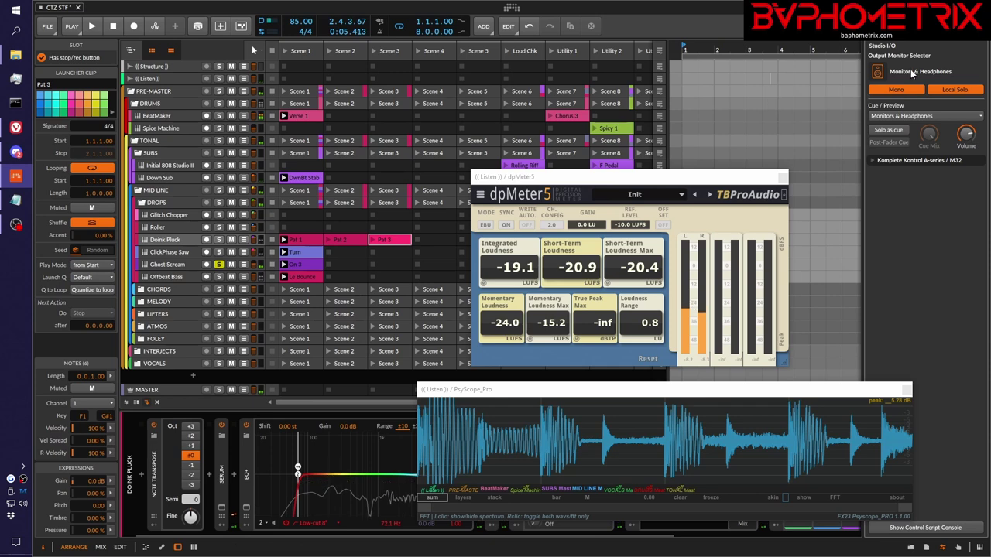
pyautogui.press('space')
pyautogui.press('space')
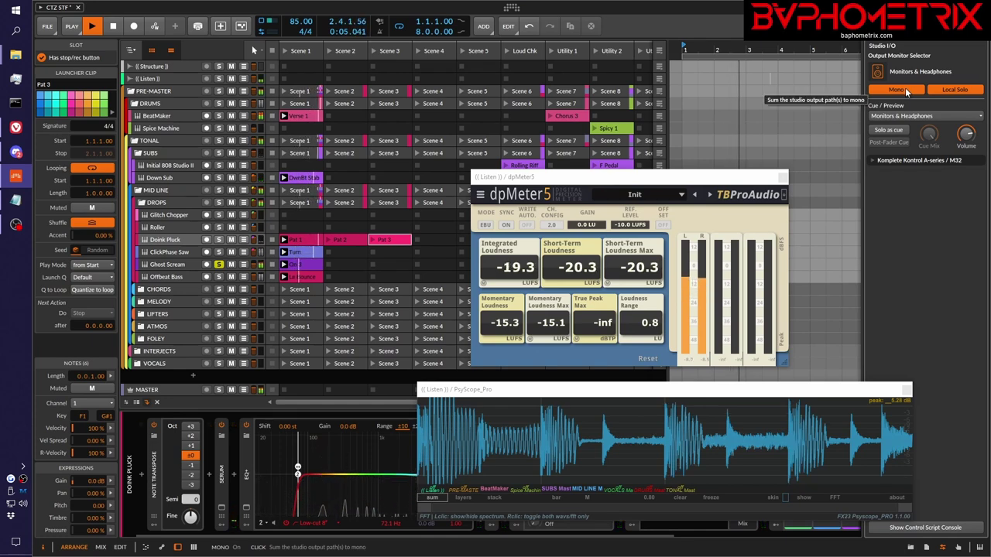
pyautogui.click(906, 90)
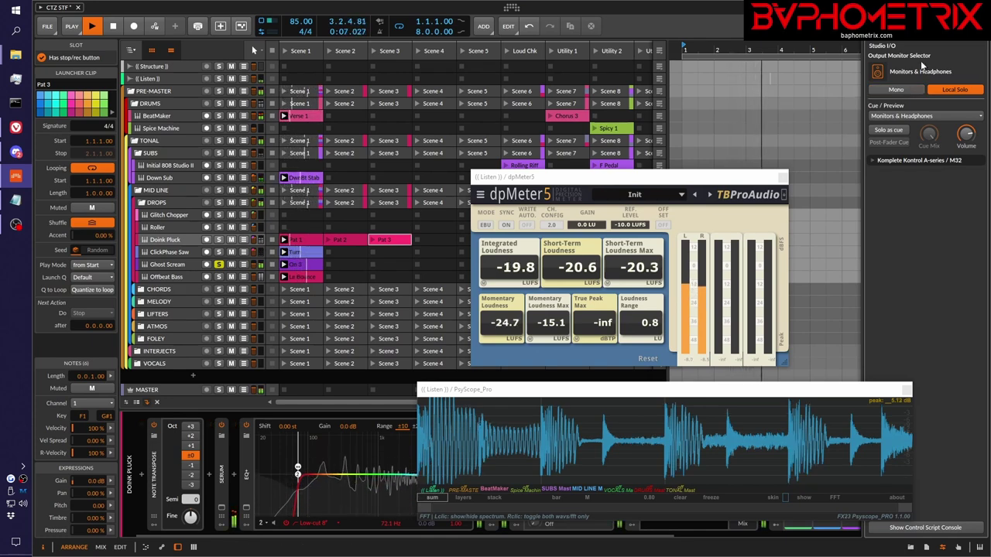
pyautogui.press('space')
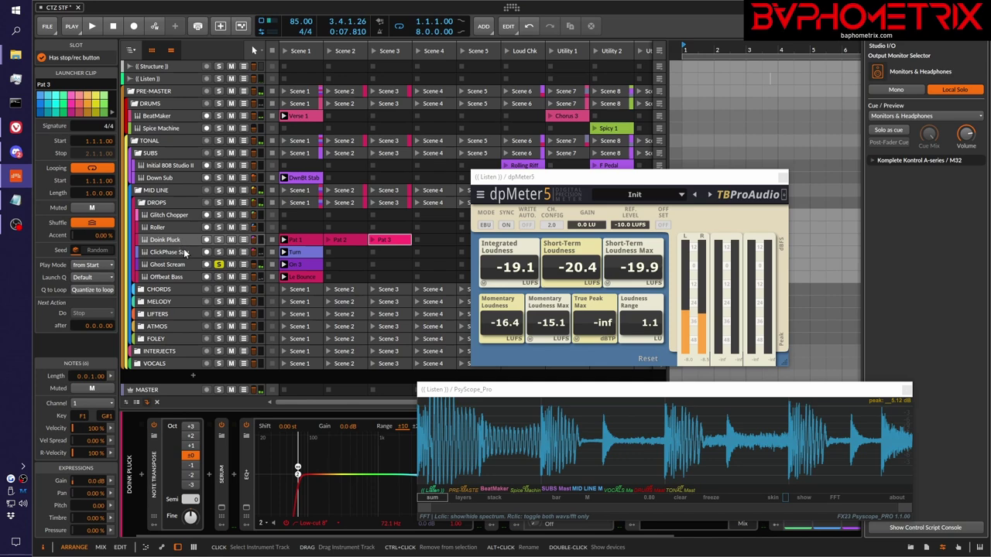
# Solo the Offbeat Bass track, play it in stereo and in mono, and stop playback.
pyautogui.click(218, 277)
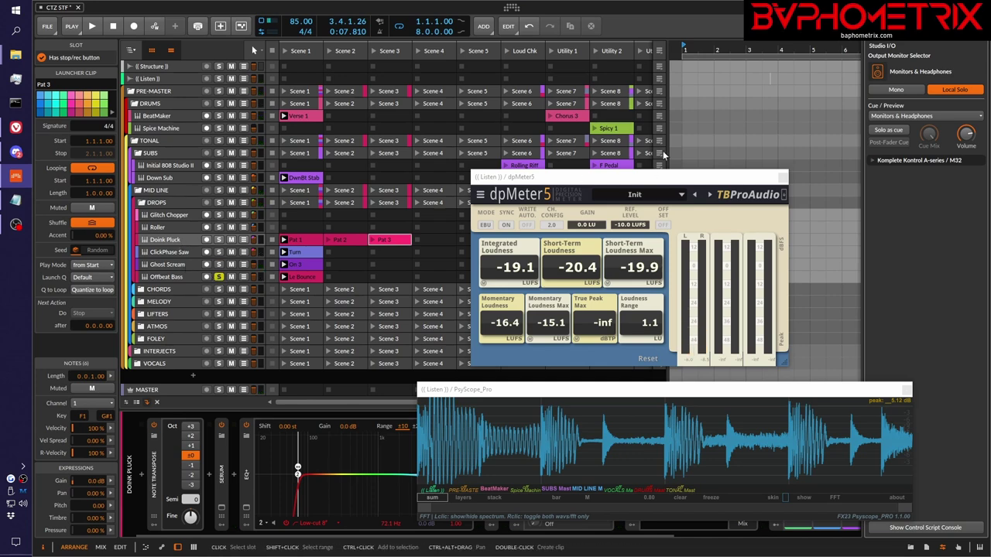
pyautogui.press('space')
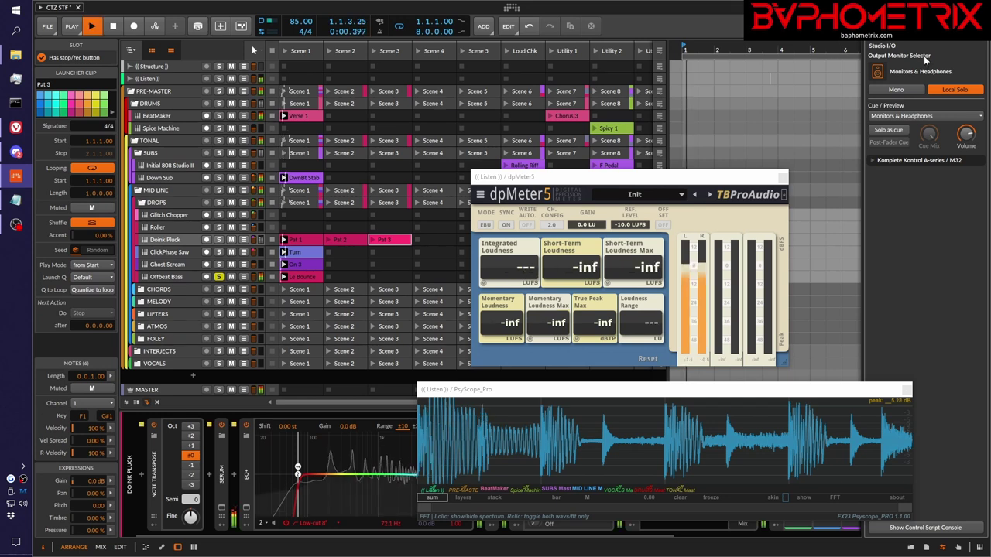
pyautogui.click(896, 91)
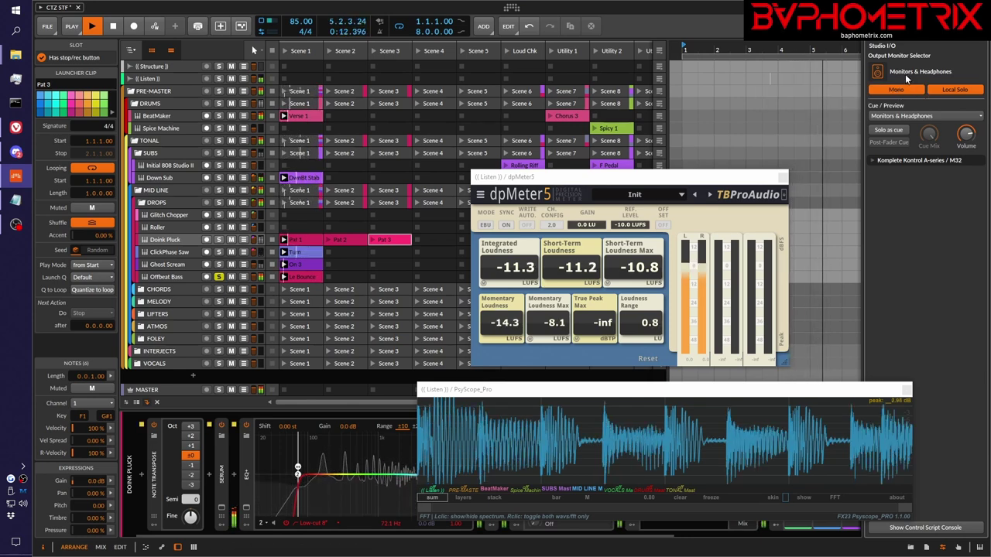
pyautogui.press('space')
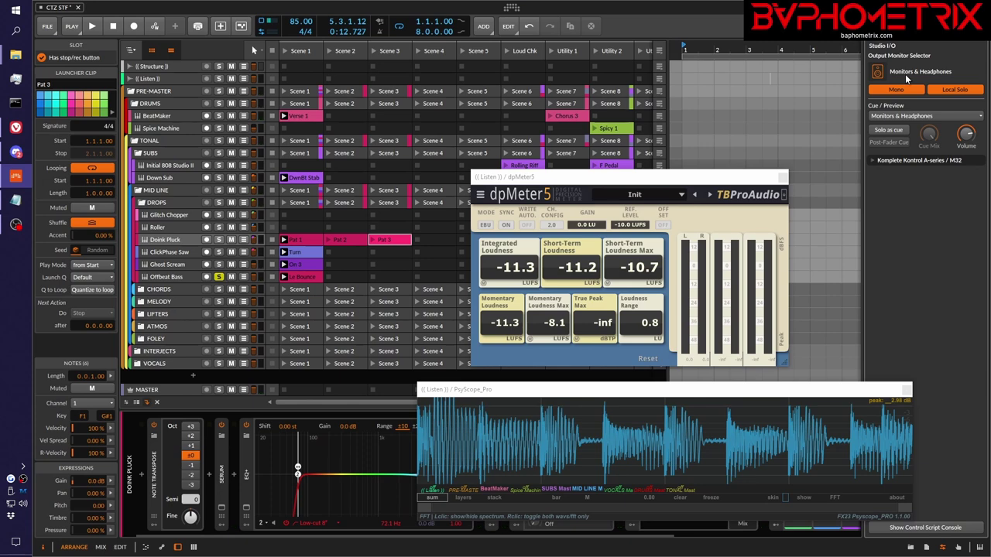
# Unsolo Offbeat Bass, compare the full mix between stereo and mono during playback, and return the stopped output to stereo.
pyautogui.click(220, 277)
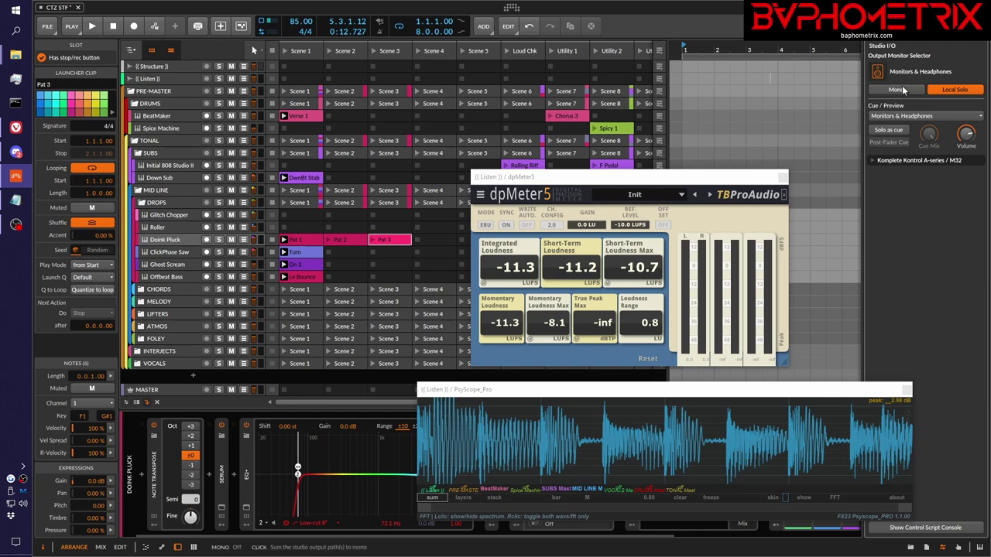
pyautogui.press('space')
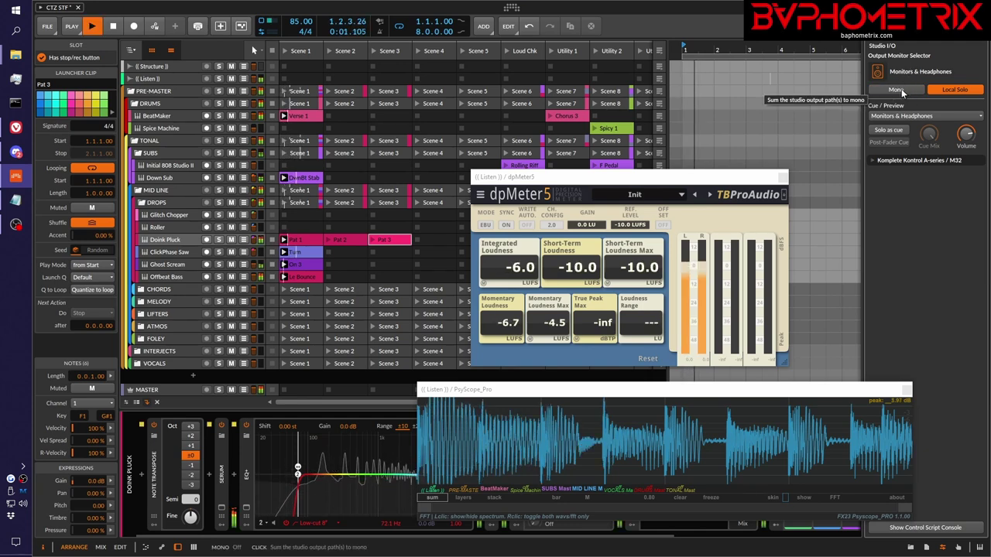
pyautogui.click(899, 91)
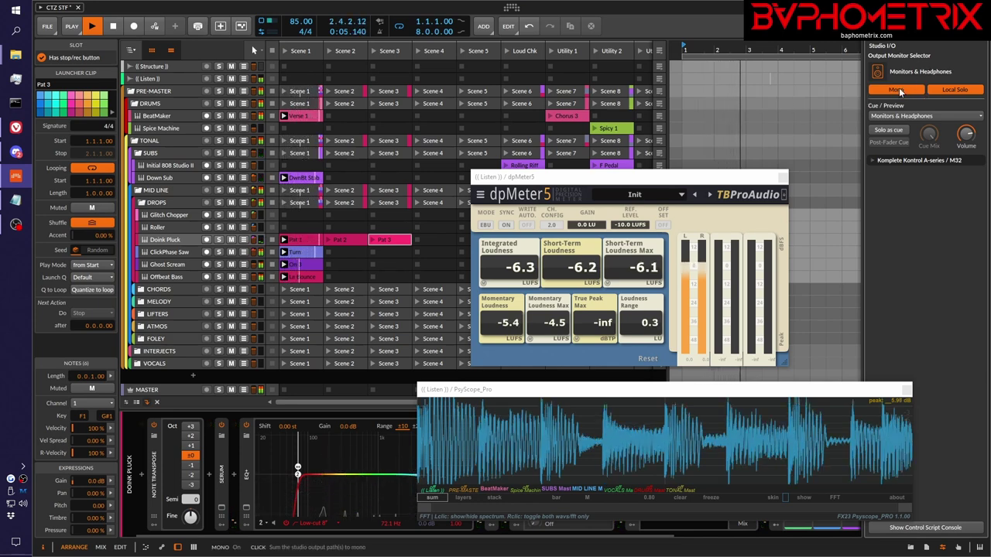
pyautogui.click(898, 90)
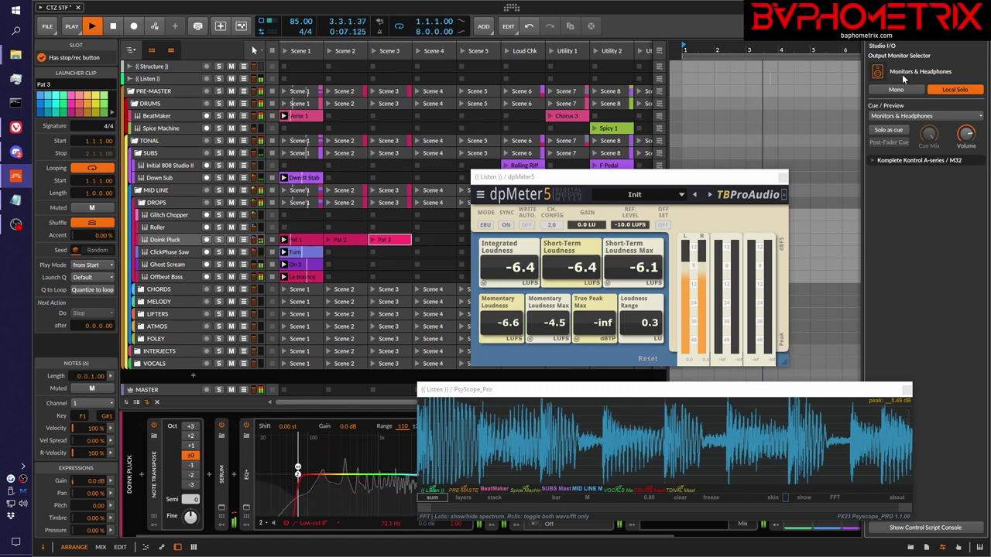
pyautogui.click(897, 90)
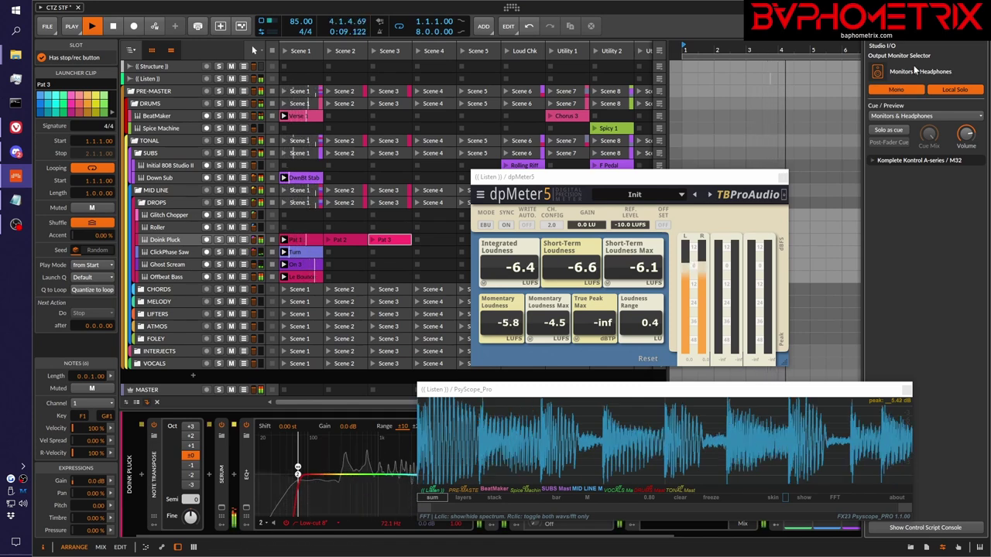
pyautogui.press('space')
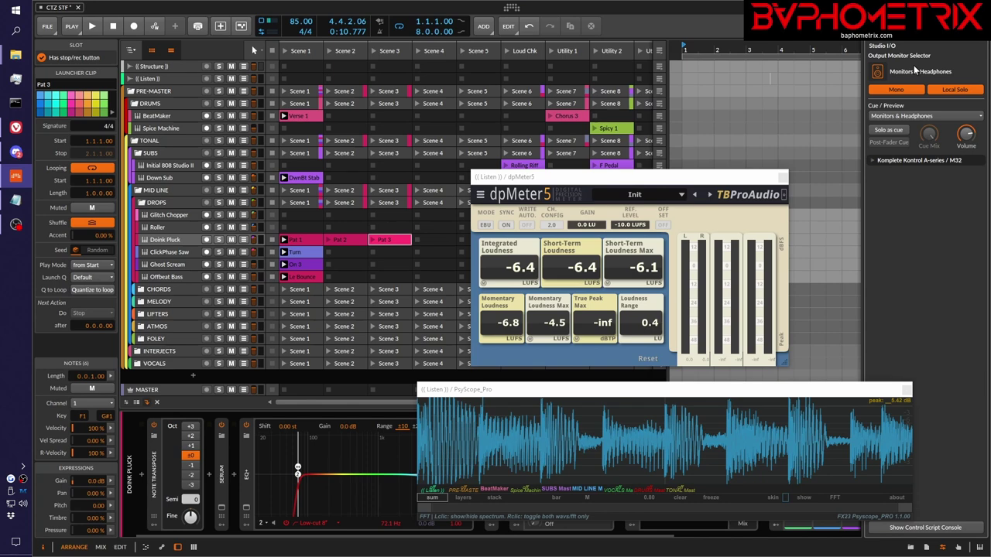
pyautogui.click(909, 91)
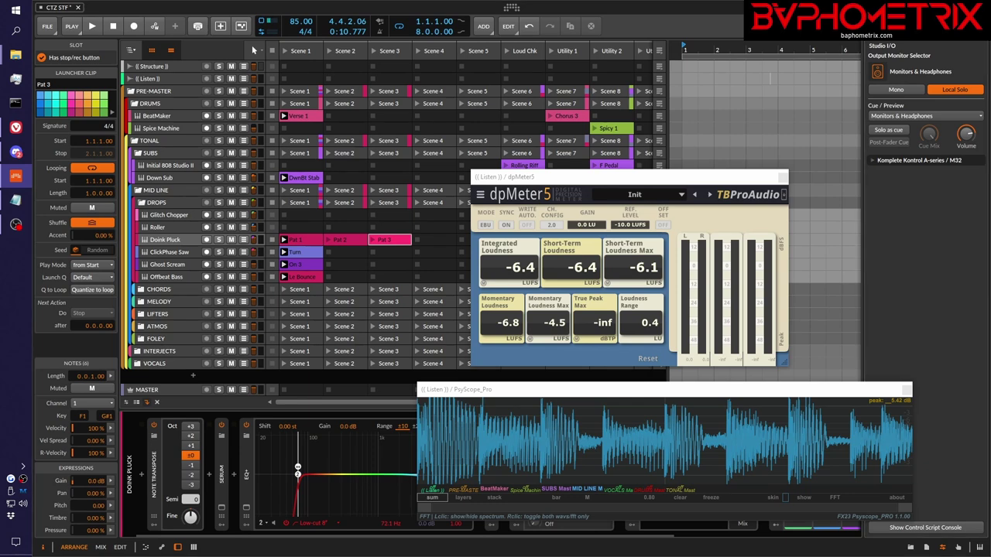
# Open the VSX plugin on the (( Listen )) track and move its window clear of the upper track rows.
pyautogui.click(396, 440)
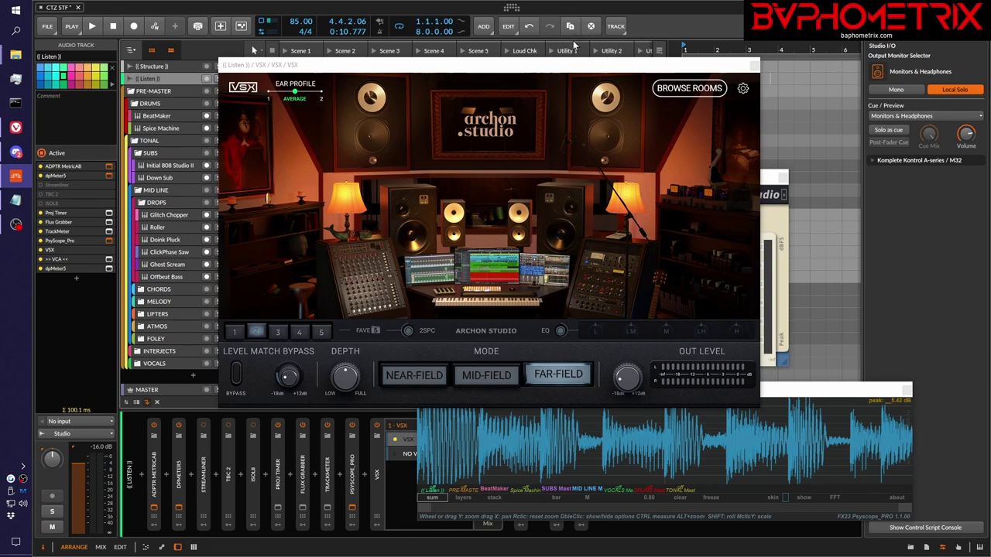
pyautogui.moveTo(575, 68); pyautogui.dragTo(639, 125)
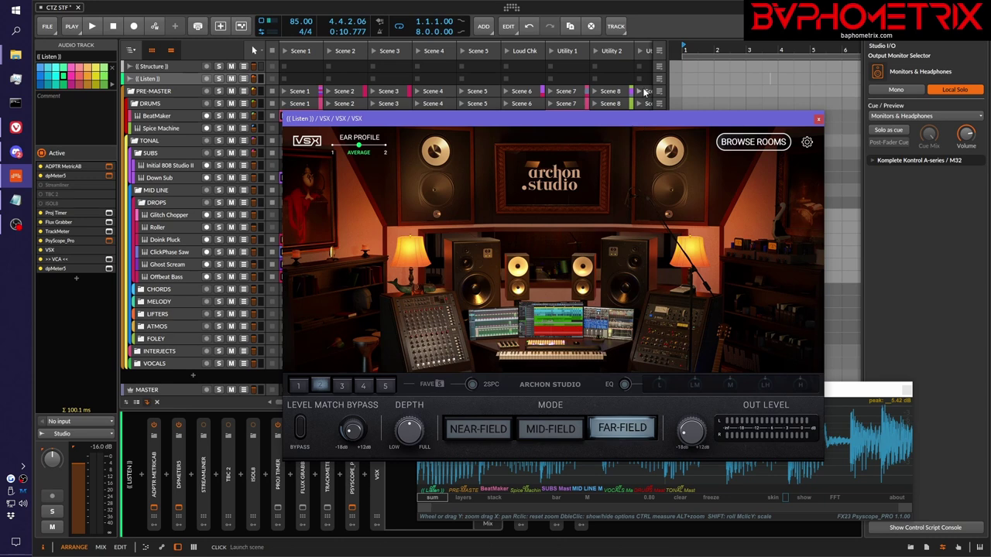
# Load Steven's Mix Room in VSX and place the plugin window where the track rows and studio output controls stay accessible.
pyautogui.moveTo(639, 121); pyautogui.dragTo(580, 69)
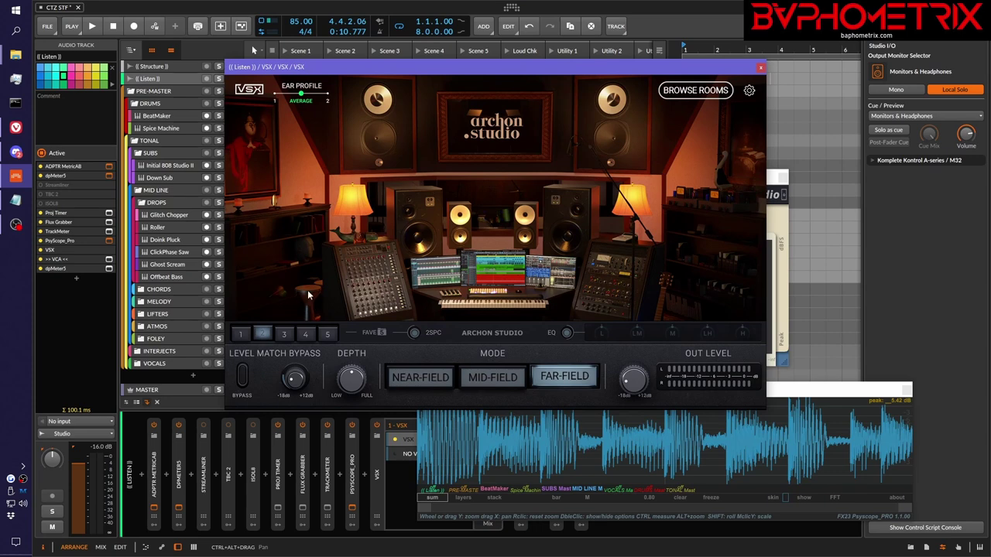
pyautogui.click(247, 335)
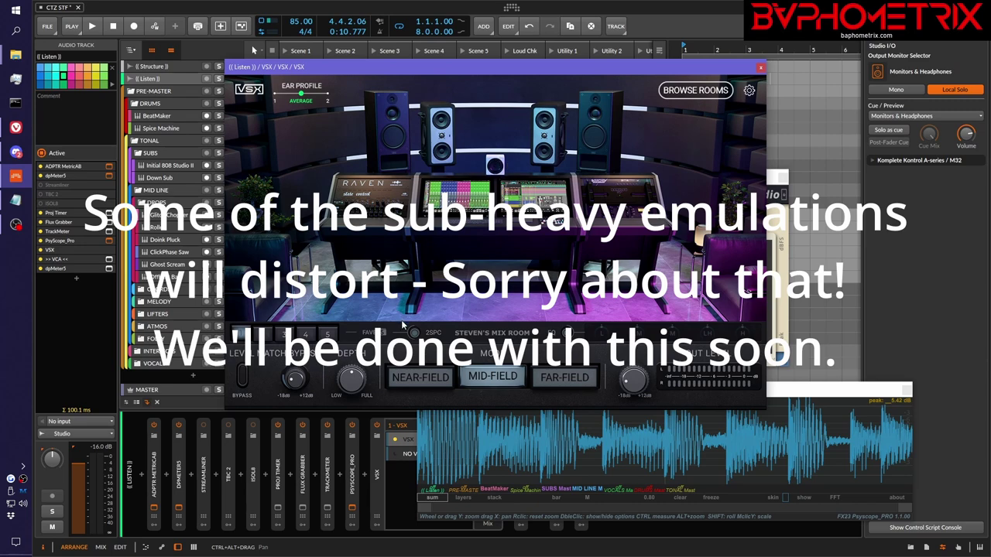
pyautogui.moveTo(562, 65); pyautogui.dragTo(631, 47)
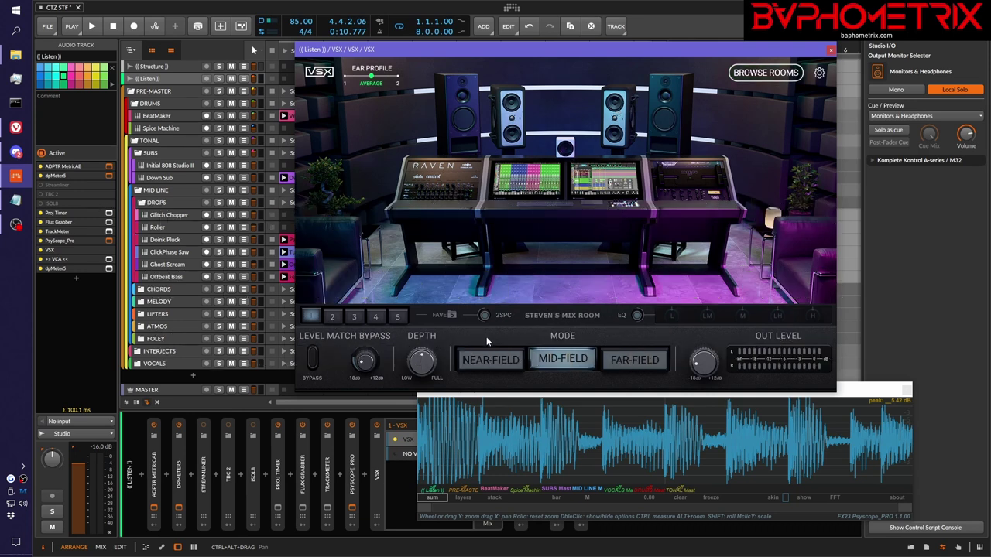
# Play the mix in Steven's Mix Room, alternate between Near-Field and Mid-Field, and stop playback in Near-Field.
pyautogui.press('space')
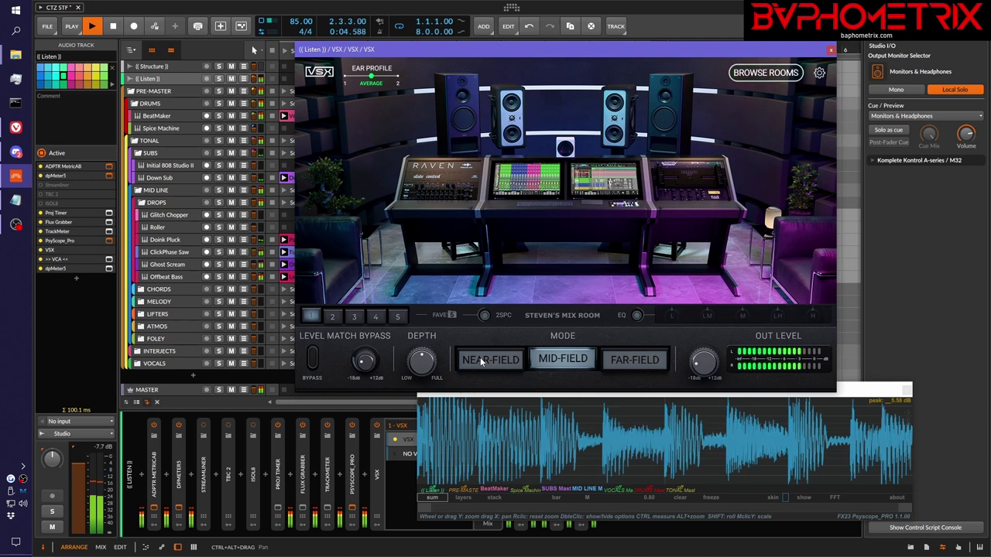
pyautogui.click(482, 362)
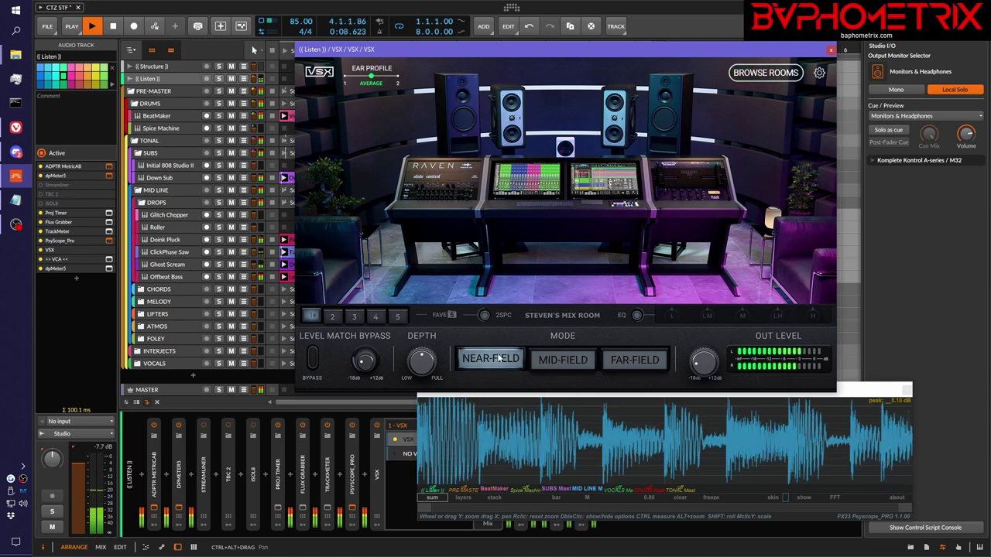
pyautogui.click(555, 360)
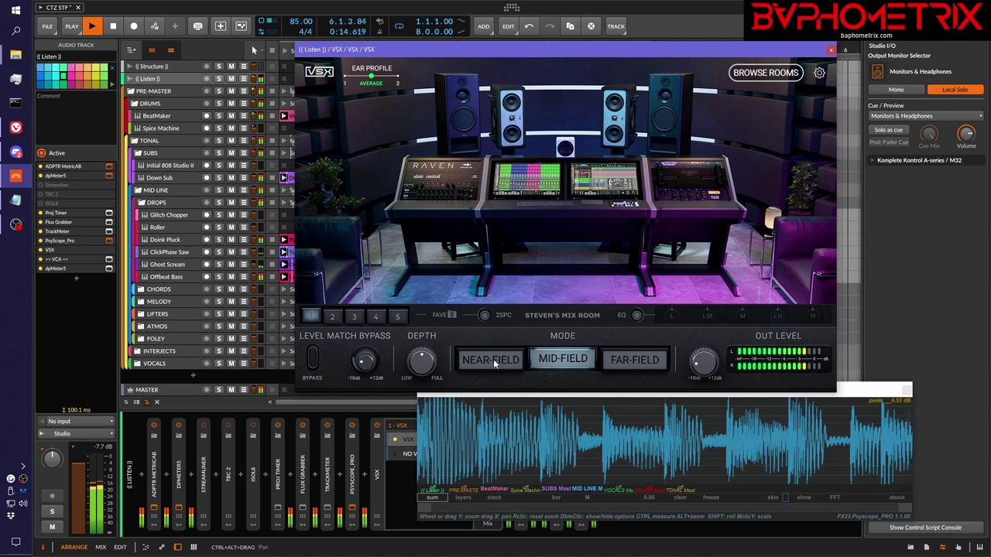
pyautogui.click(493, 360)
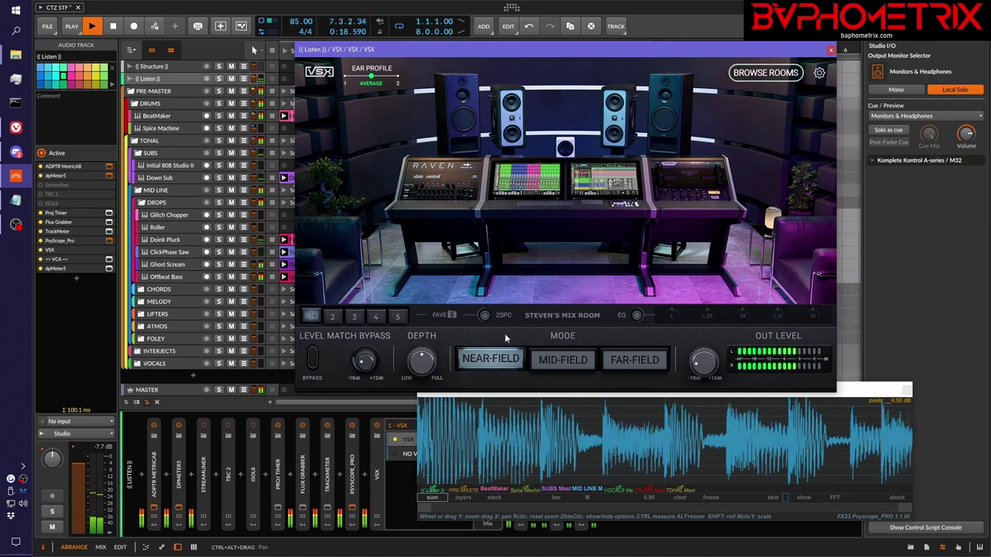
pyautogui.press('space')
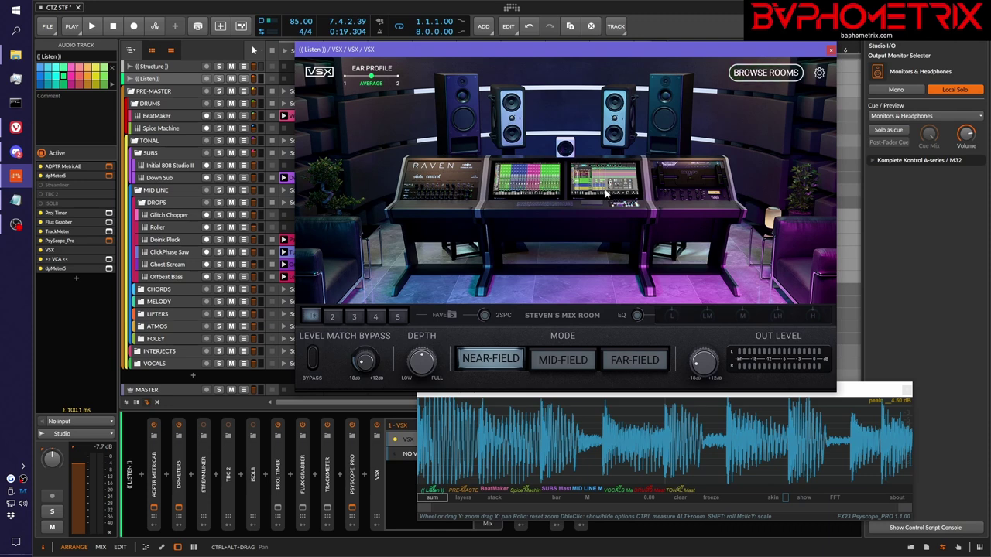
# Replay the mix twice in Steven's Mix Room, starting each pass in Mid-Field and switching to Near-Field during playback.
pyautogui.click(560, 360)
pyautogui.press('space')
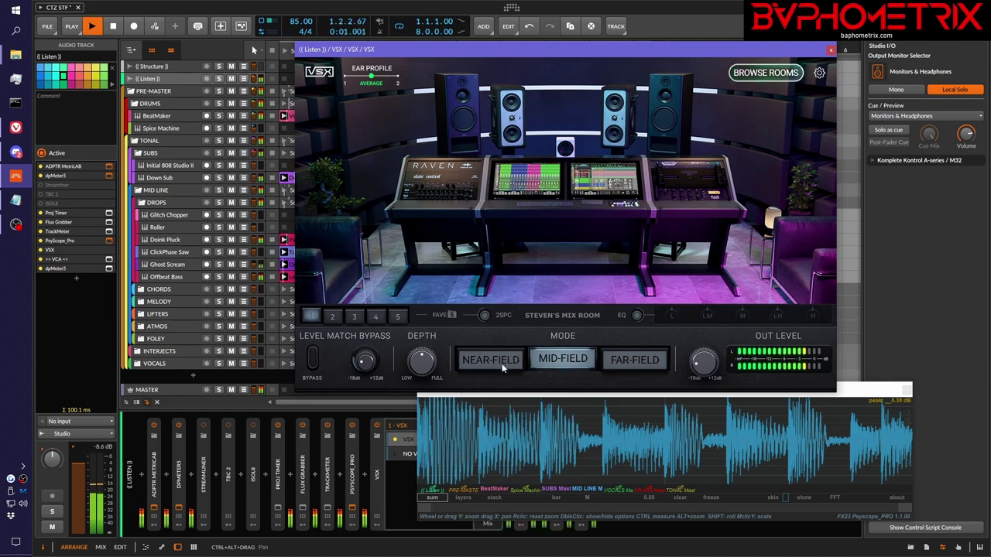
pyautogui.click(502, 364)
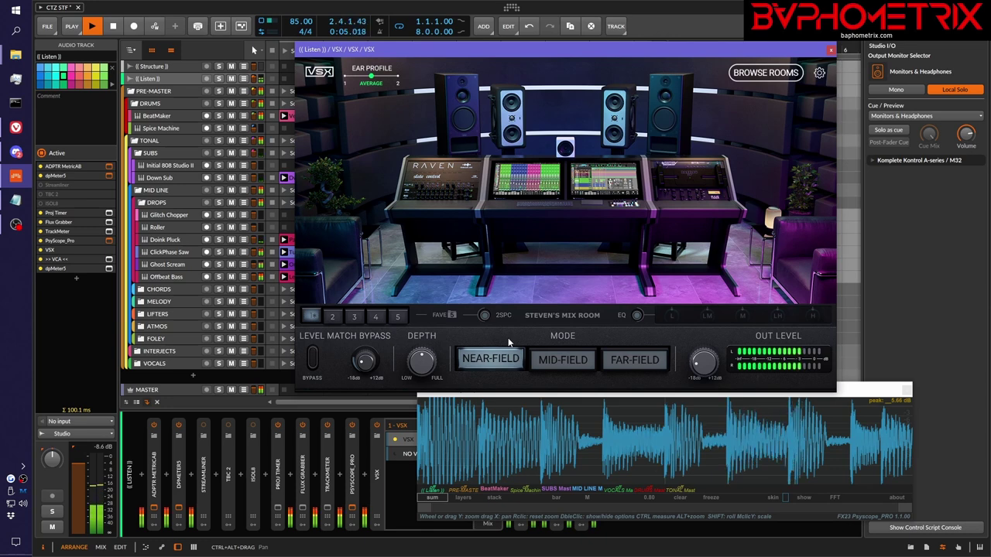
pyautogui.press('space')
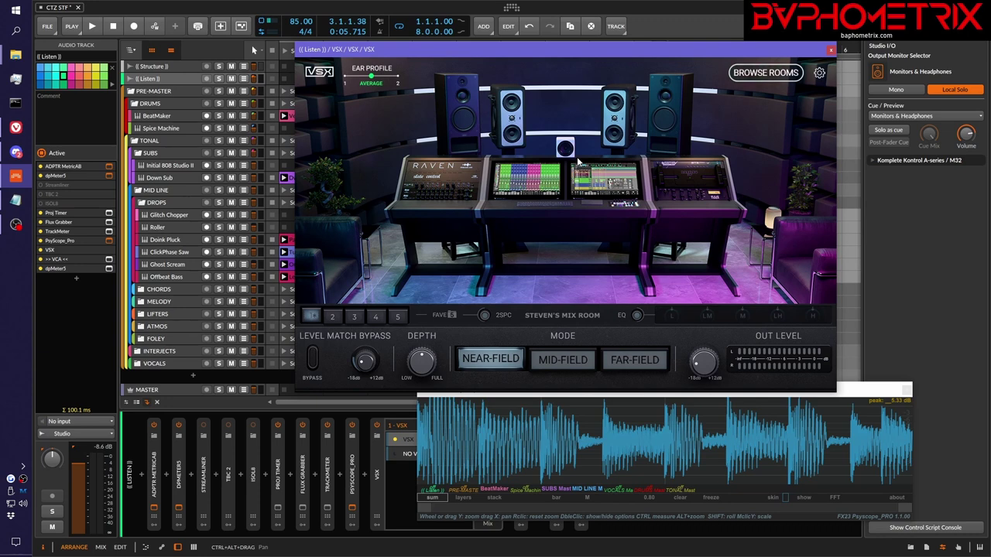
pyautogui.click(576, 353)
pyautogui.press('space')
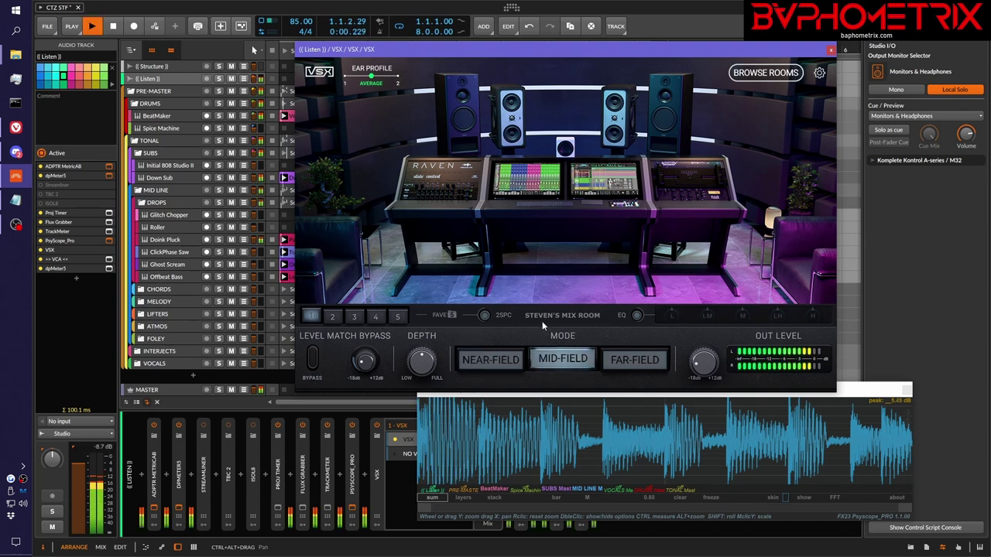
pyautogui.click(493, 365)
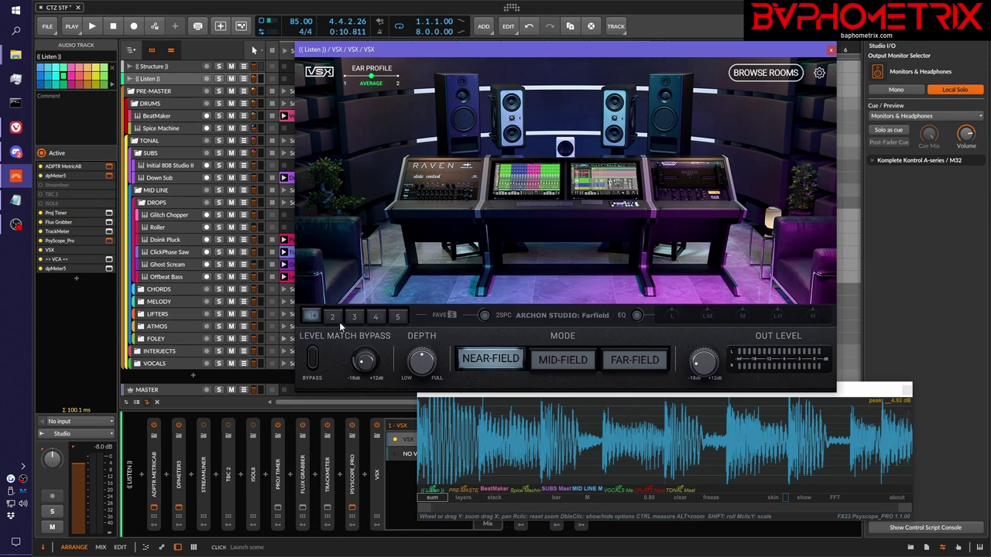
# Audition the mix in Archon Studio's Far-Field mode and in the Car room.
pyautogui.click(334, 317)
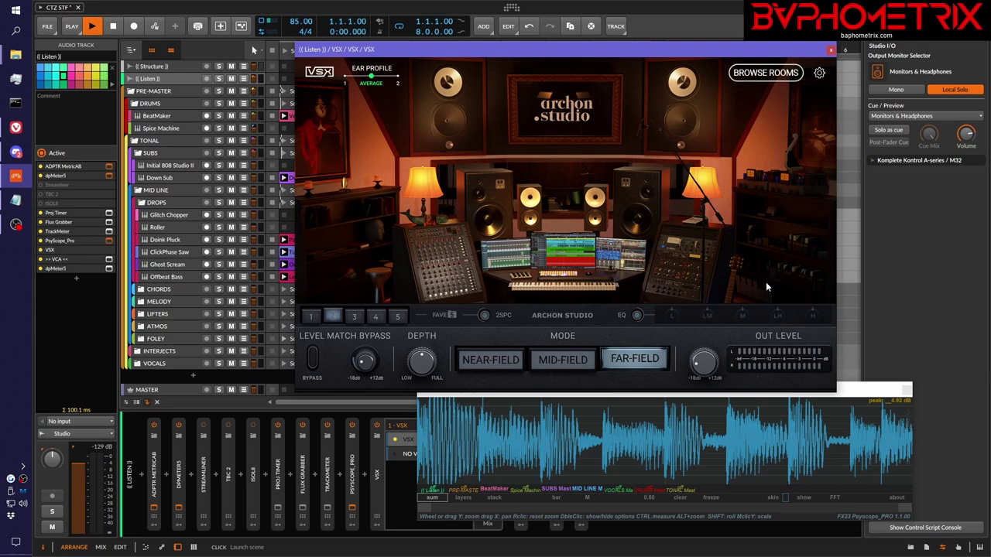
pyautogui.press('space')
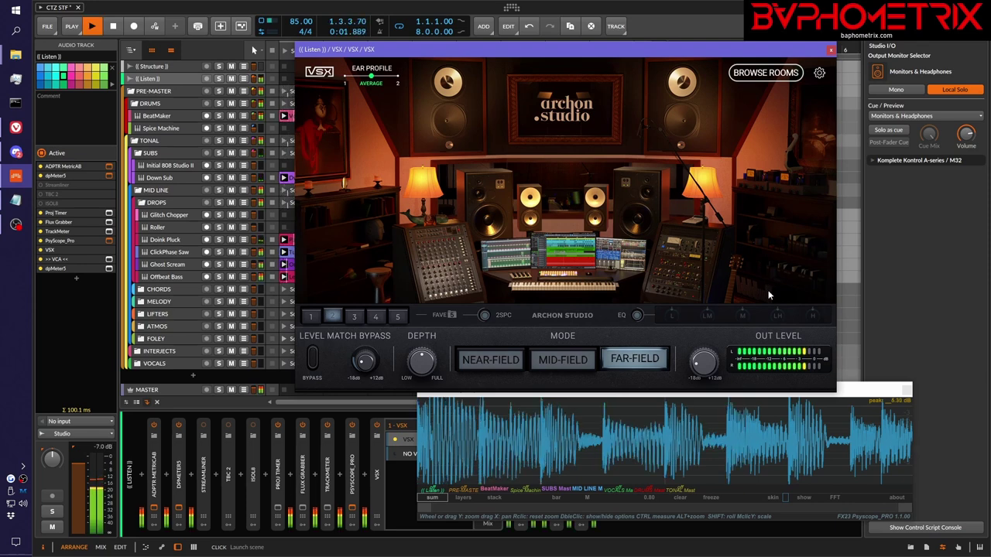
pyautogui.press('space')
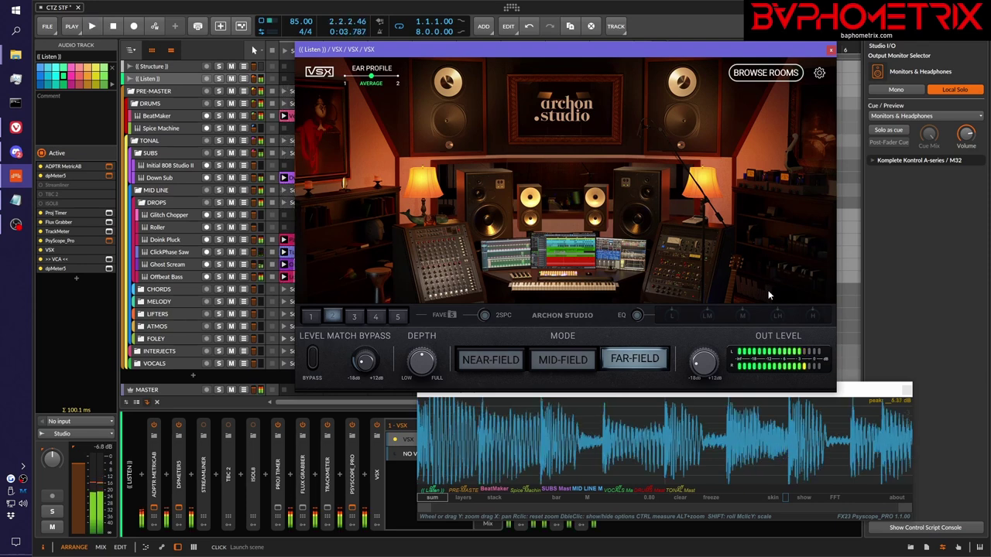
pyautogui.click(354, 316)
pyautogui.press('space')
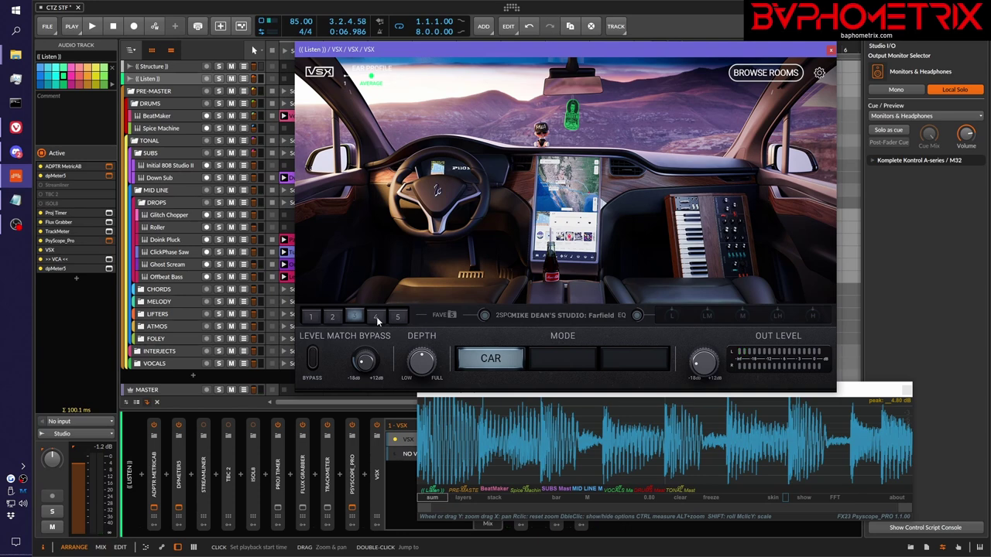
# Load Mike Dean's Studio in Mains mode and play the mix through it twice, stopping after each pass.
pyautogui.click(377, 317)
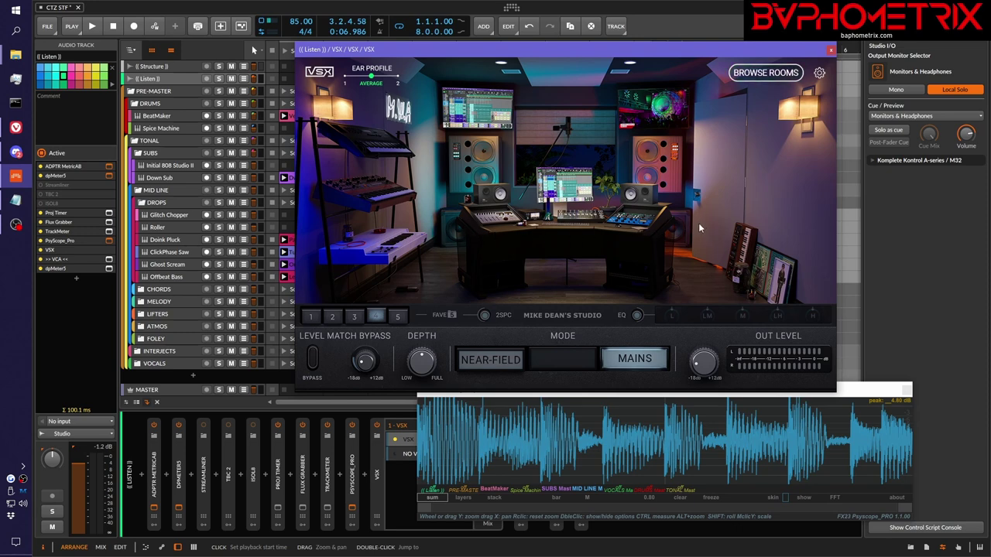
pyautogui.press('space')
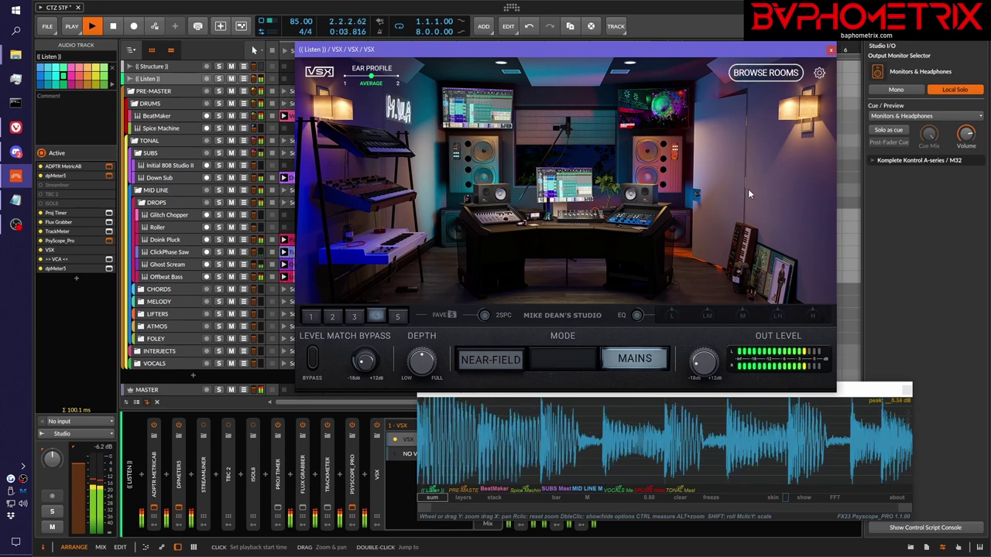
pyautogui.press('space')
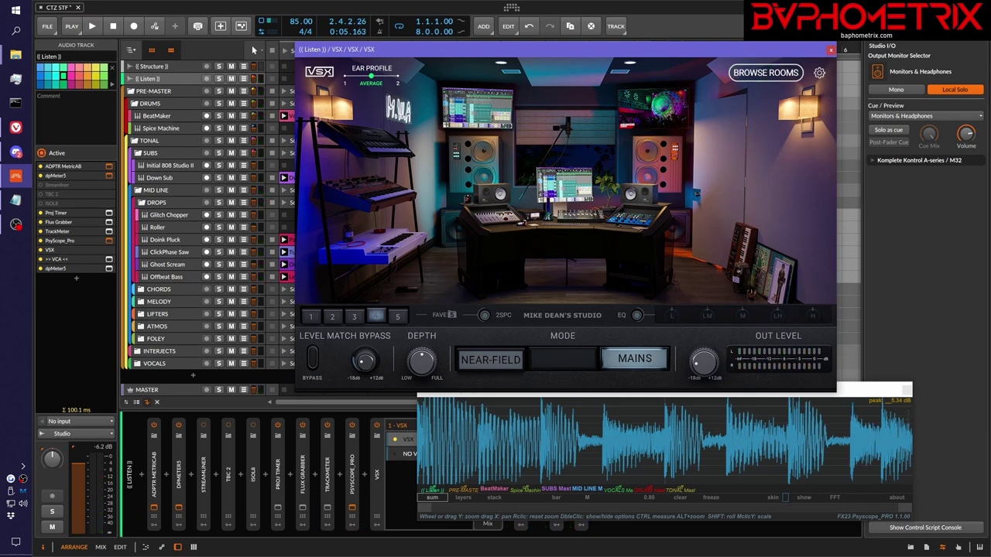
pyautogui.press('space')
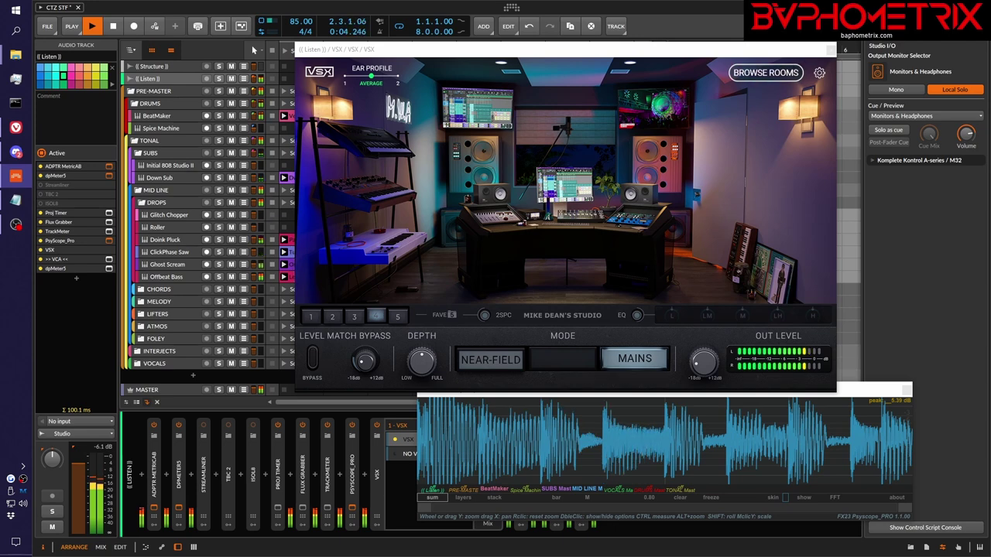
pyautogui.press('space')
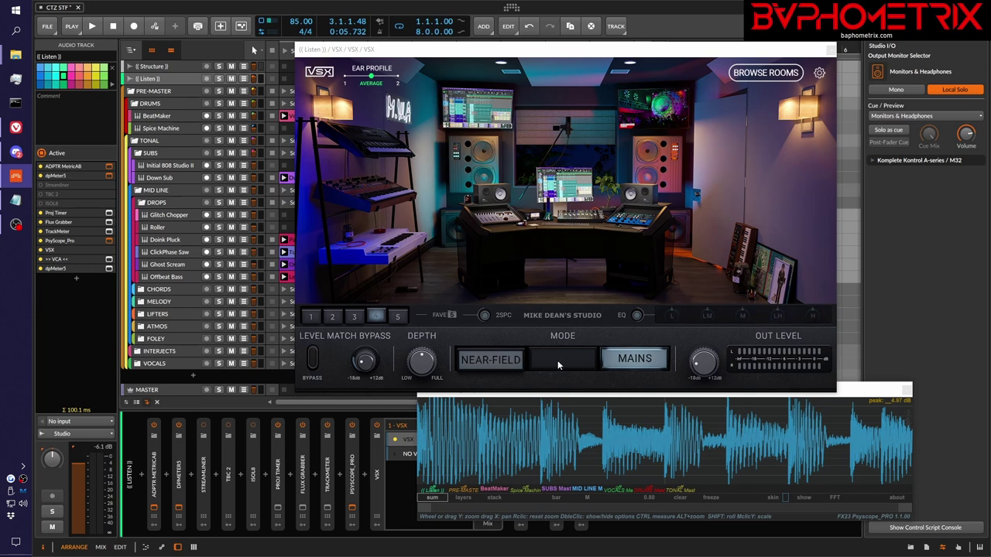
# Replay the mix in Mike Dean's Studio, compare Near-Field with Mains, and stop playback in Mains.
pyautogui.press('space')
pyautogui.click(499, 360)
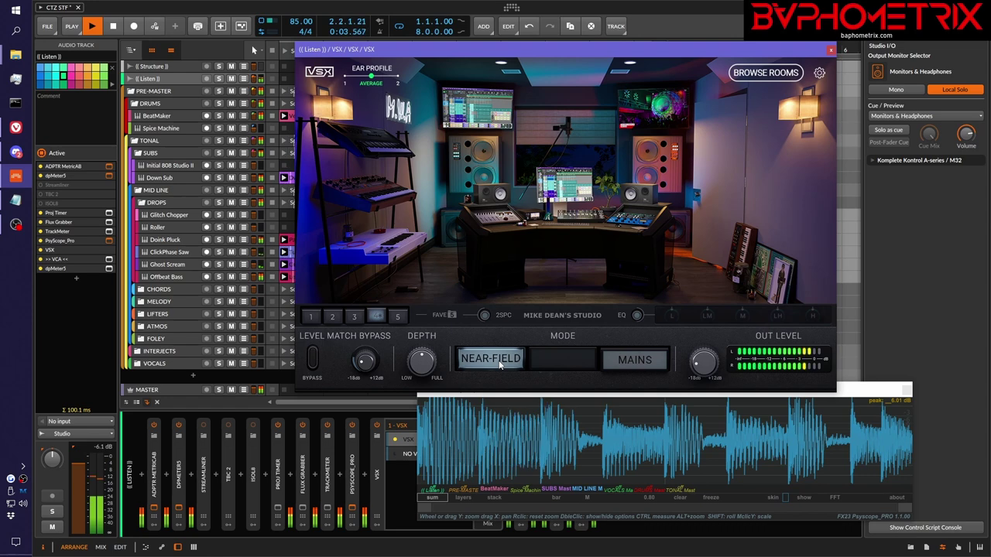
pyautogui.click(633, 360)
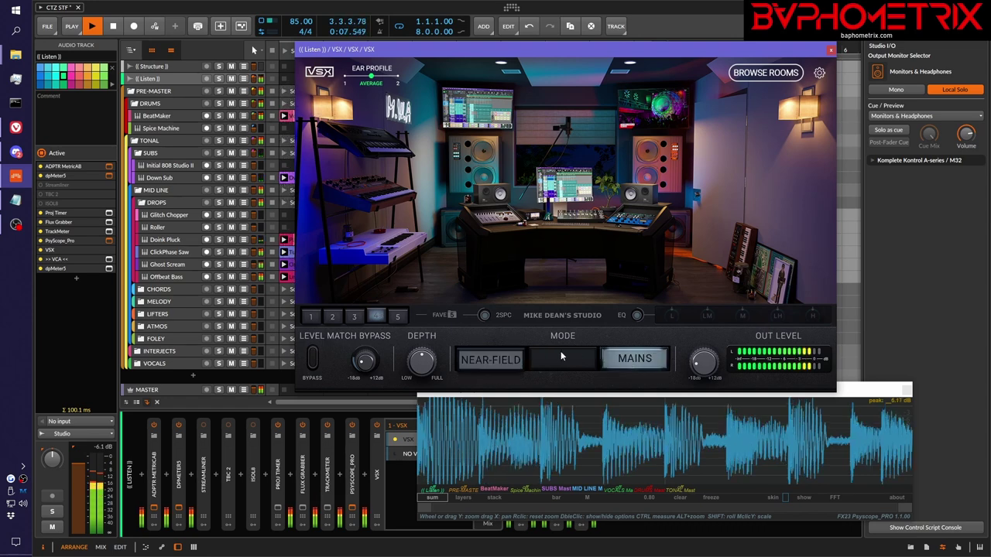
pyautogui.press('space')
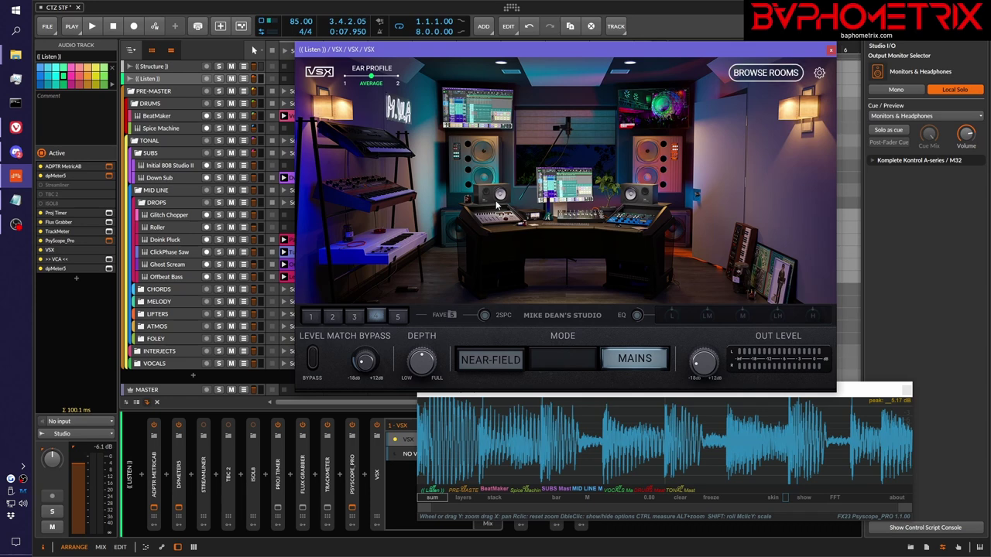
# Return to Steven's Mix Room in Near-Field mode, play the mix briefly, and stop it.
pyautogui.click(452, 315)
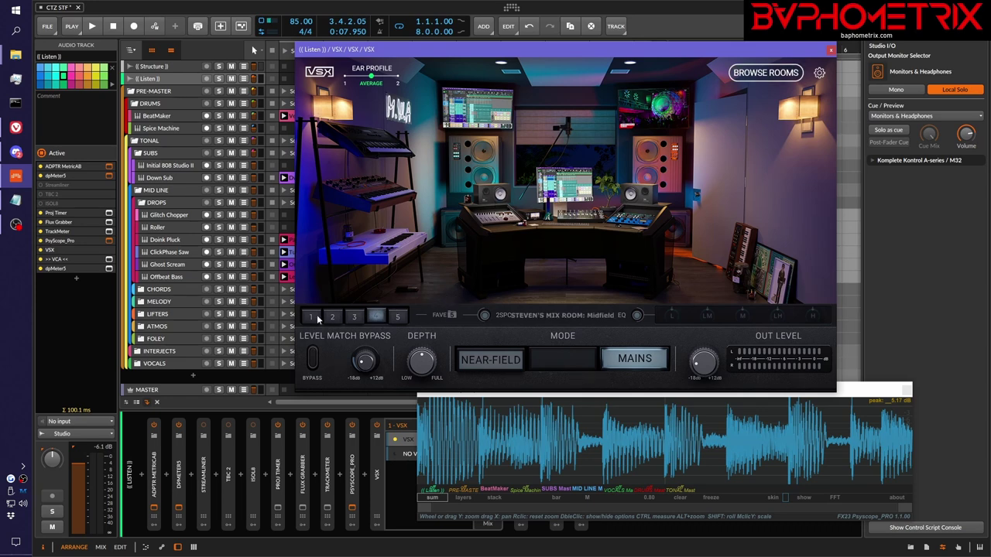
pyautogui.click(476, 364)
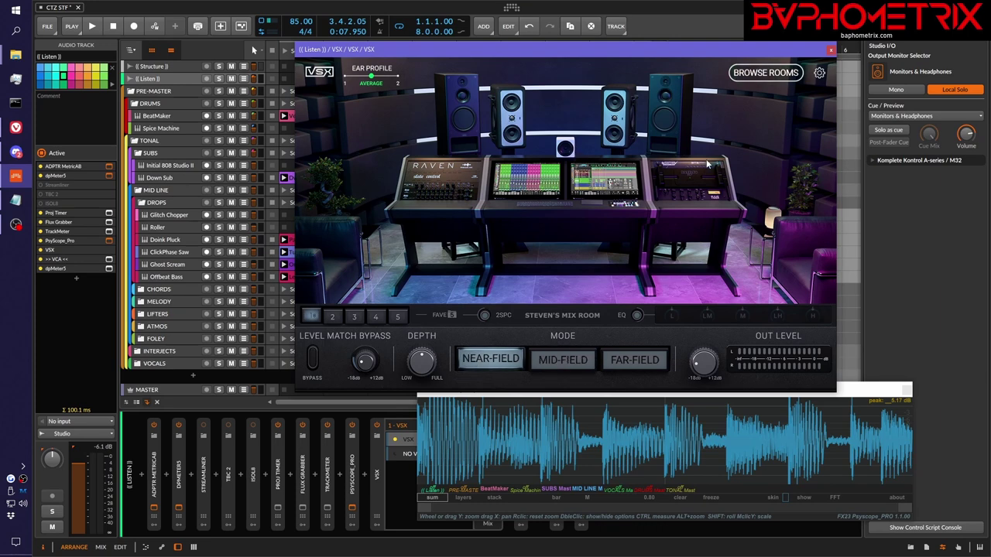
pyautogui.press('space')
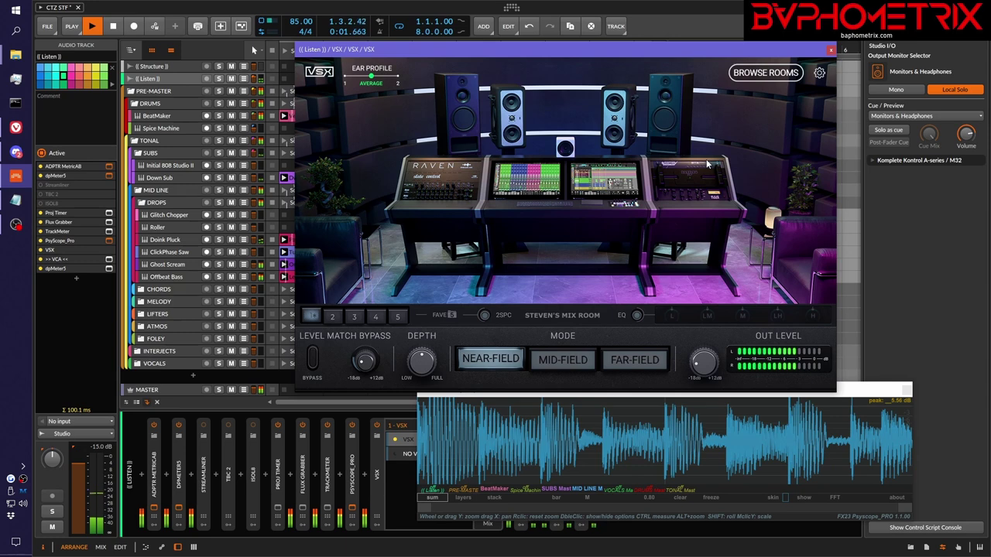
pyautogui.press('space')
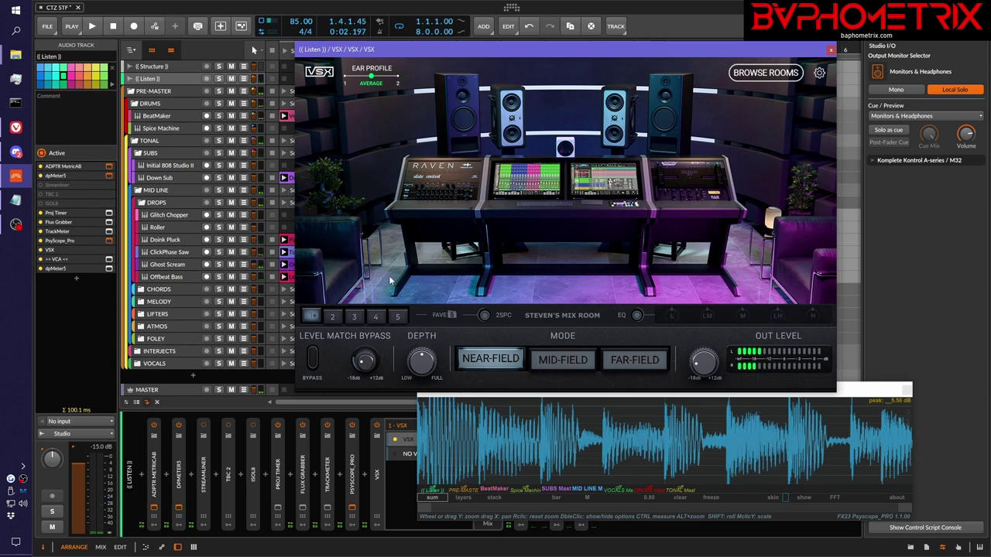
# Switch through Mike Dean's Studio to the Club room in Bass mode, play the mix, and stop it.
pyautogui.click(376, 316)
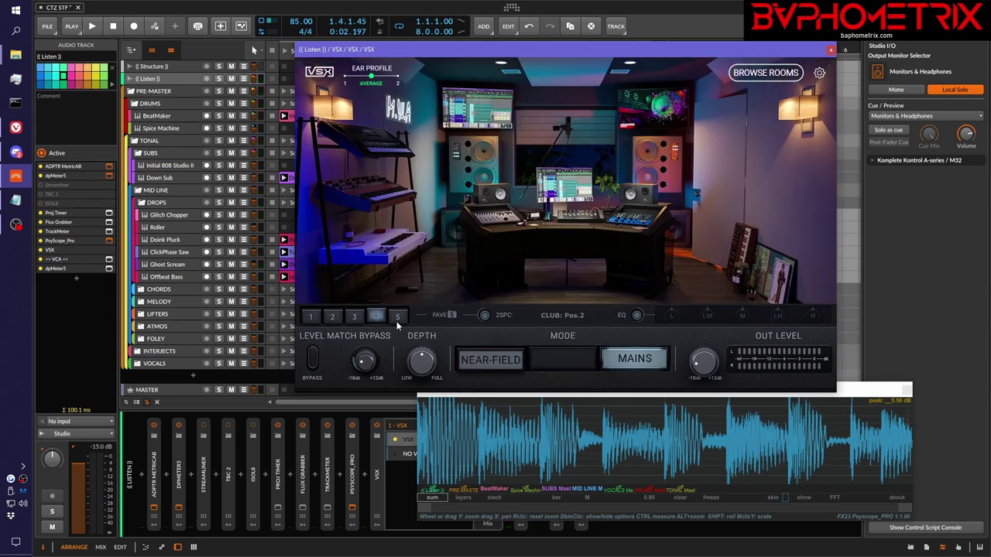
pyautogui.click(397, 318)
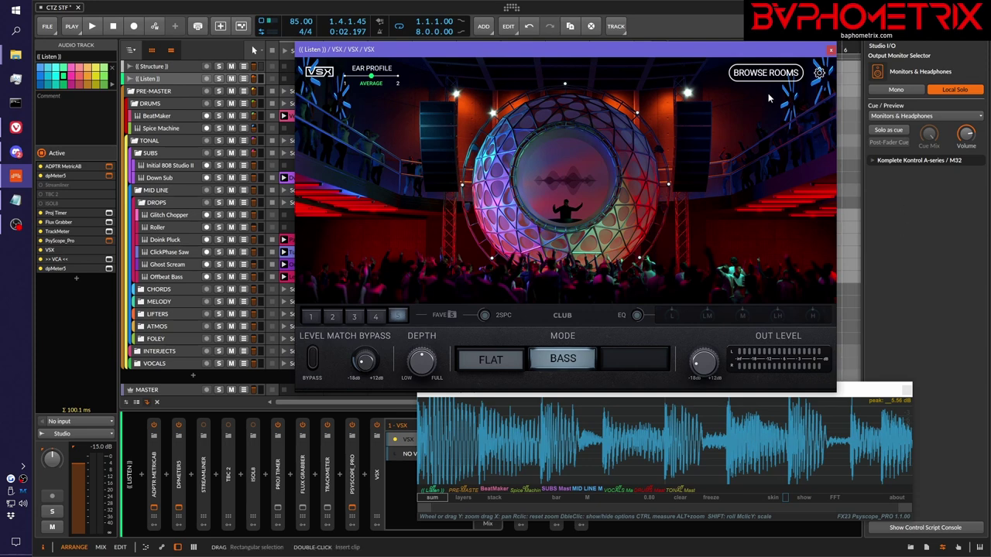
pyautogui.press('space')
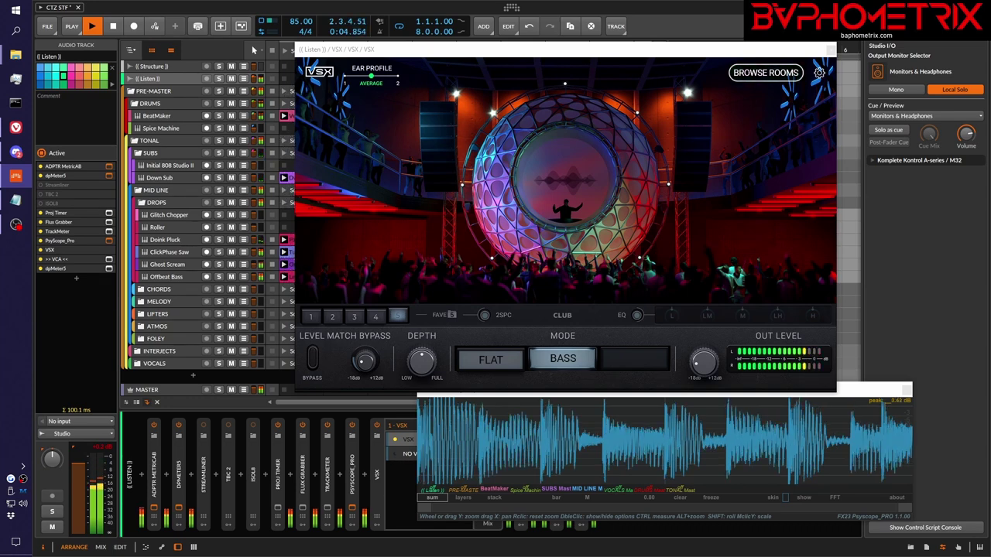
pyautogui.press('space')
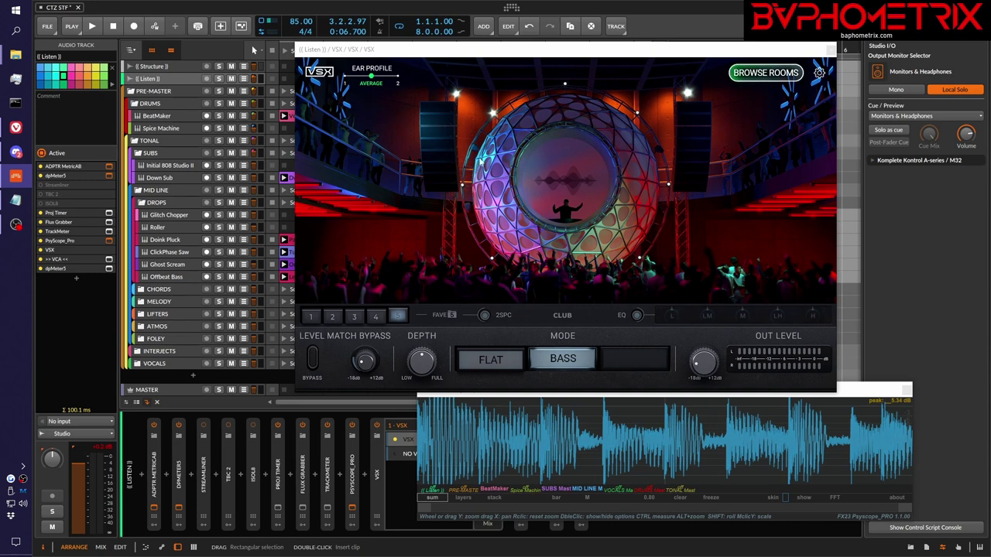
# Replay the mix in the Club room and sum the studio output to mono.
pyautogui.click(632, 54)
pyautogui.press('space')
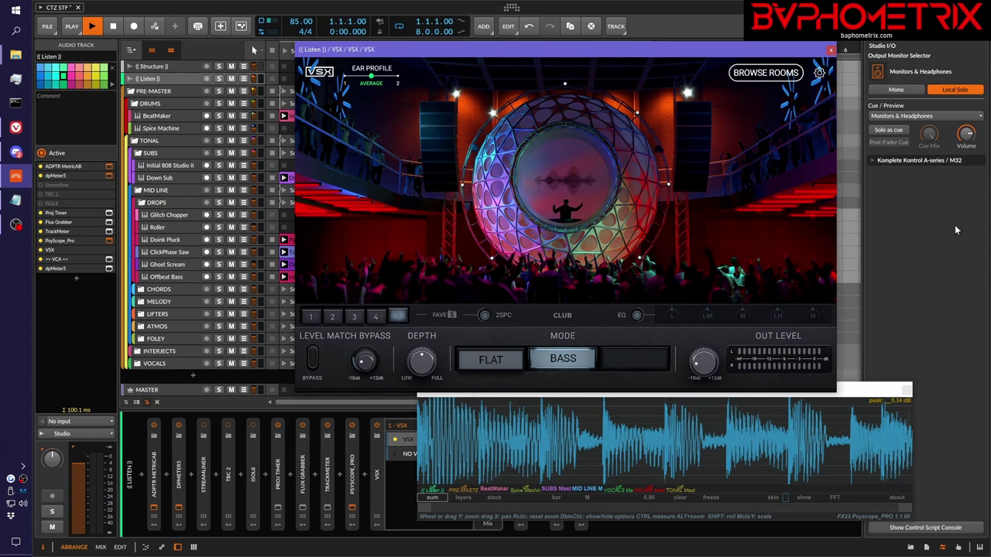
pyautogui.click(901, 89)
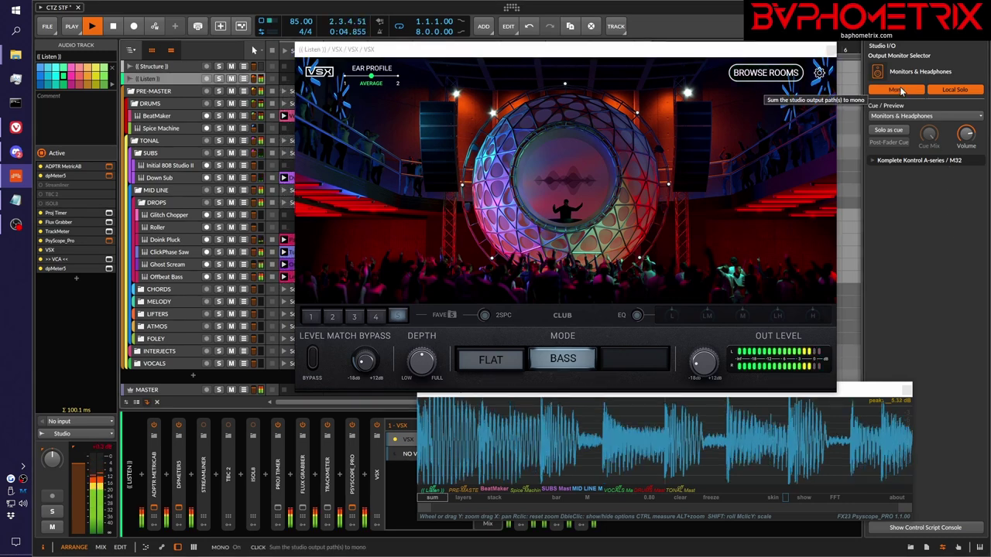
# Compare stereo with mono while the mix plays in the Club room, stop playback, and return the studio output to stereo.
pyautogui.click(900, 90)
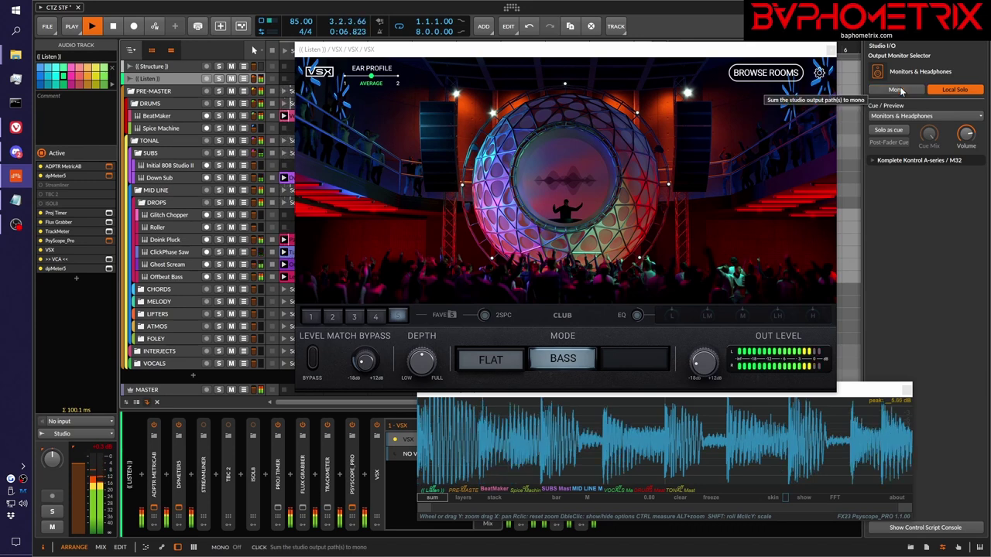
pyautogui.click(900, 90)
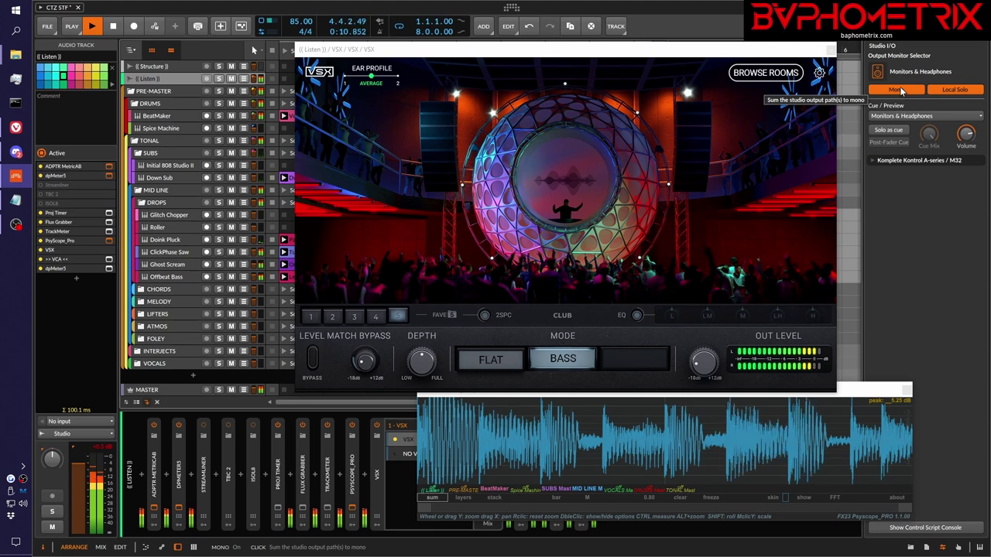
pyautogui.press('space')
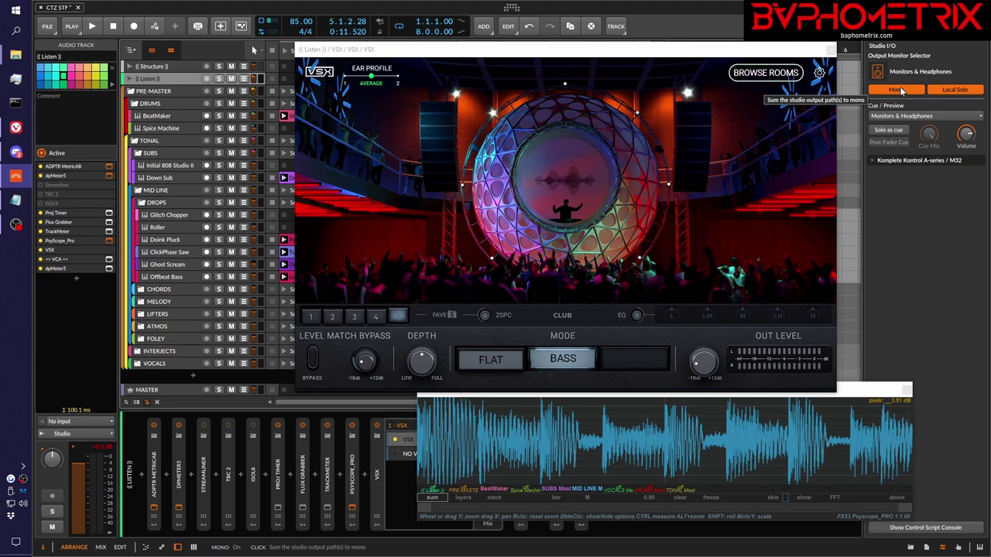
pyautogui.click(901, 91)
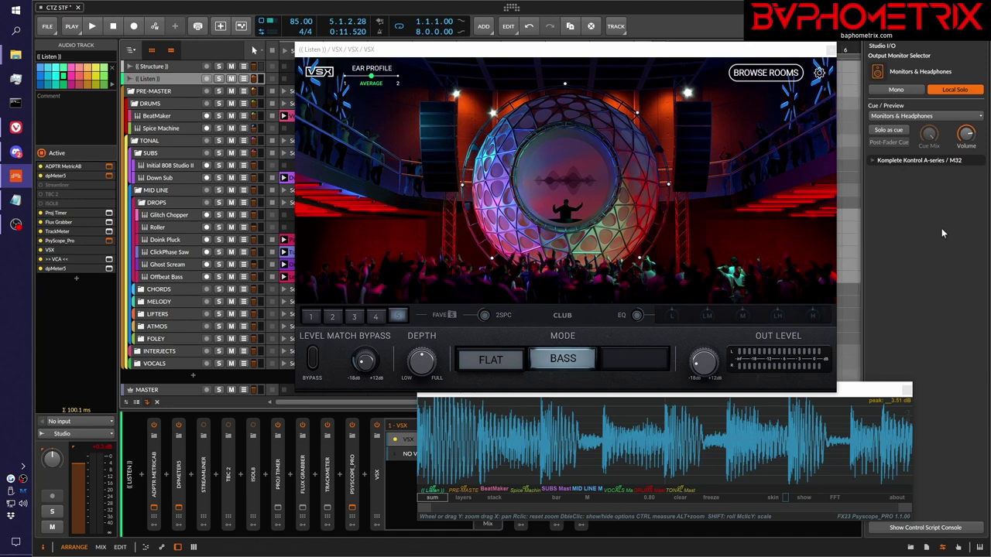
# Play the mix again from the start in the Club room, check it in mono, and stop playback in stereo.
pyautogui.press('space')
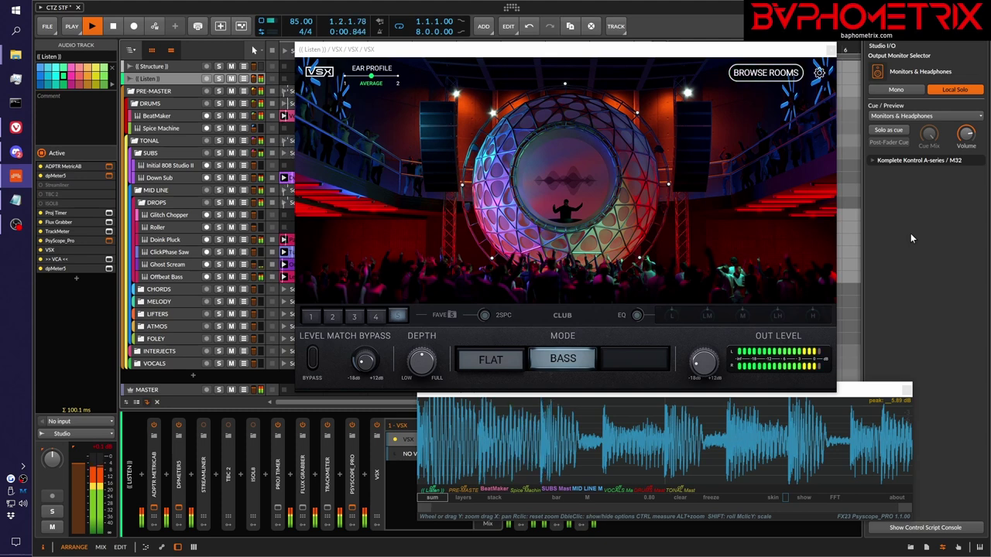
pyautogui.click(896, 91)
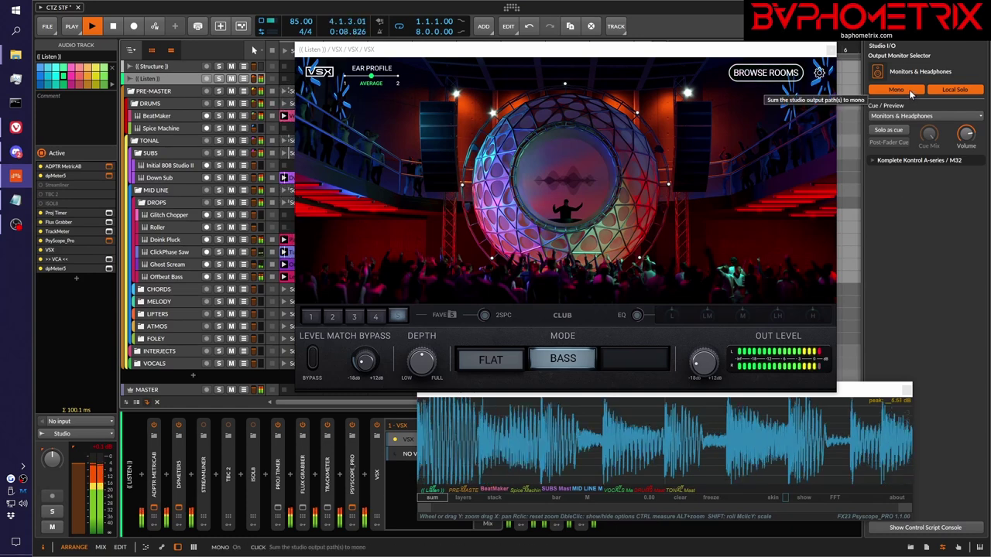
pyautogui.click(912, 93)
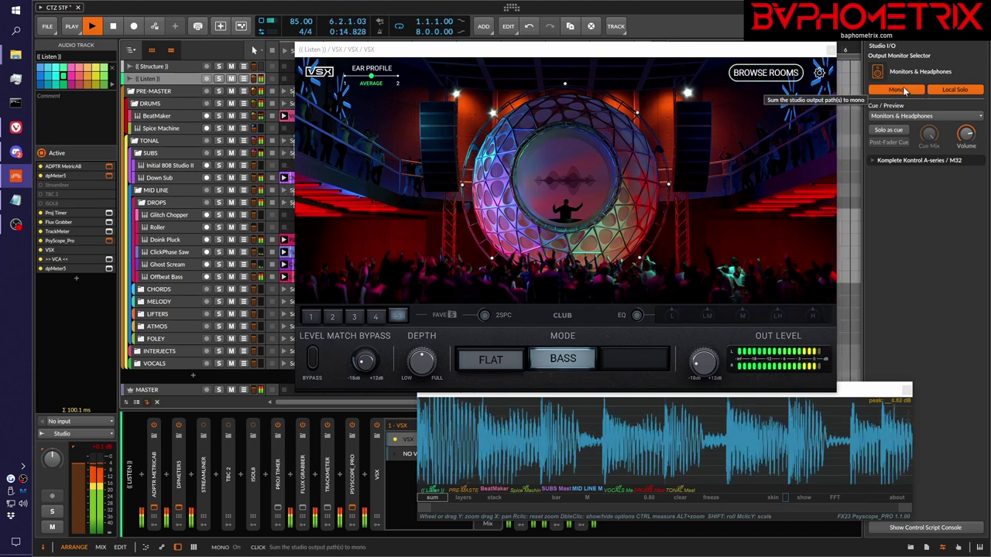
pyautogui.press('space')
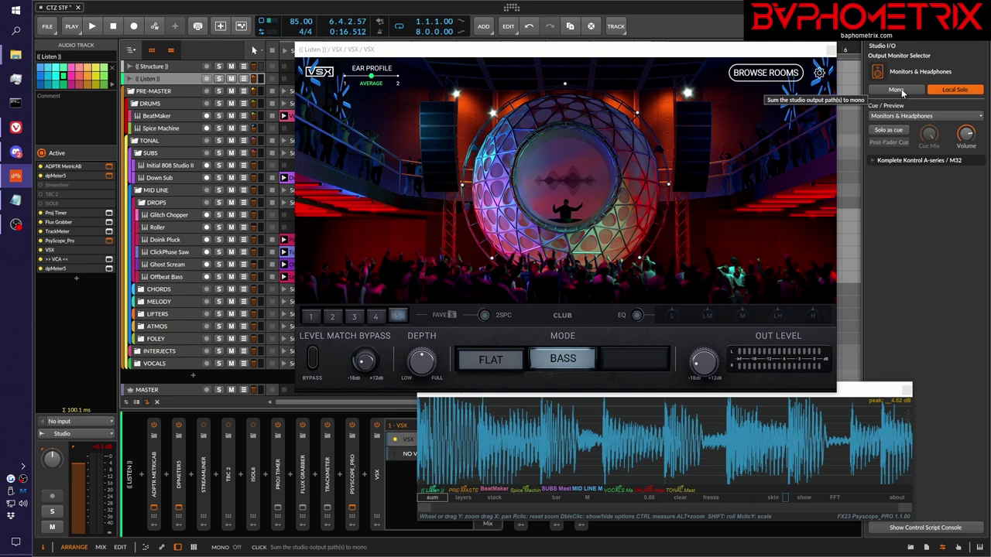
# Replay the Club room mix, switch the studio output repeatedly between stereo and mono, and stop playback.
pyautogui.press('space')
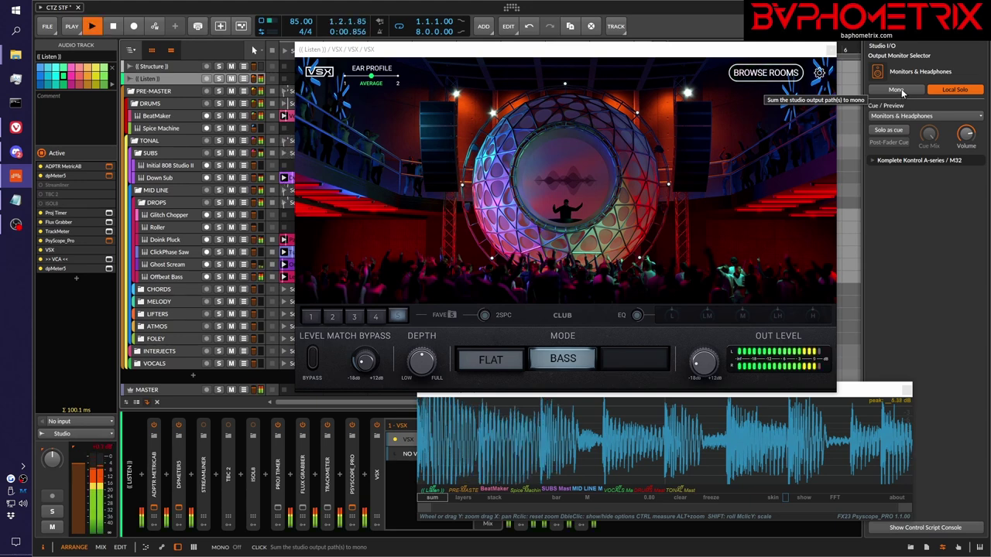
pyautogui.click(900, 90)
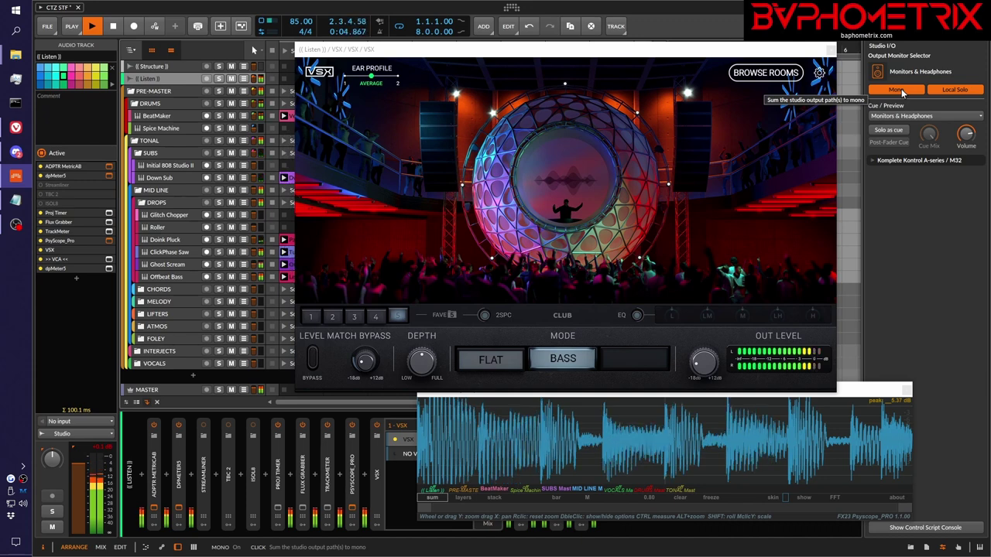
pyautogui.click(900, 90)
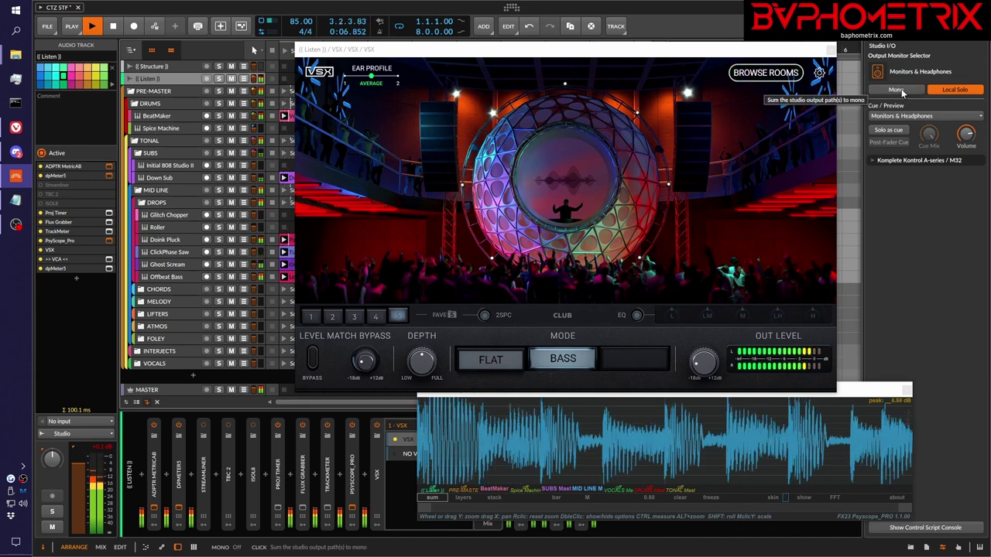
pyautogui.click(901, 90)
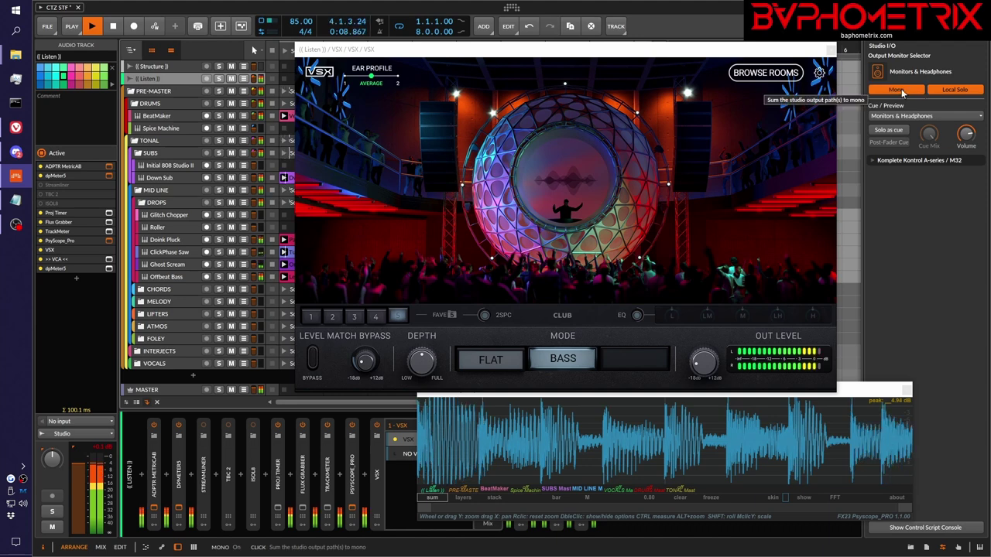
pyautogui.click(901, 91)
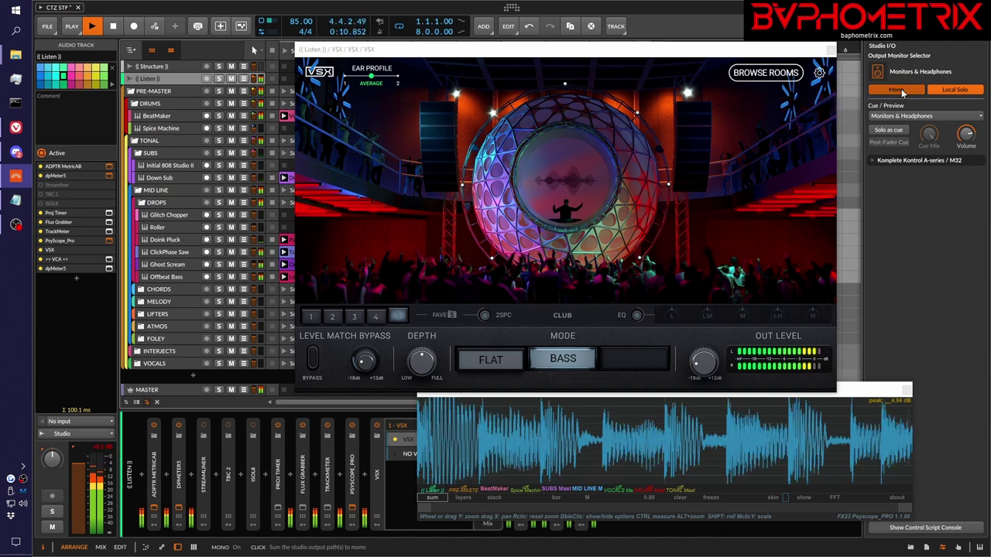
pyautogui.press('space')
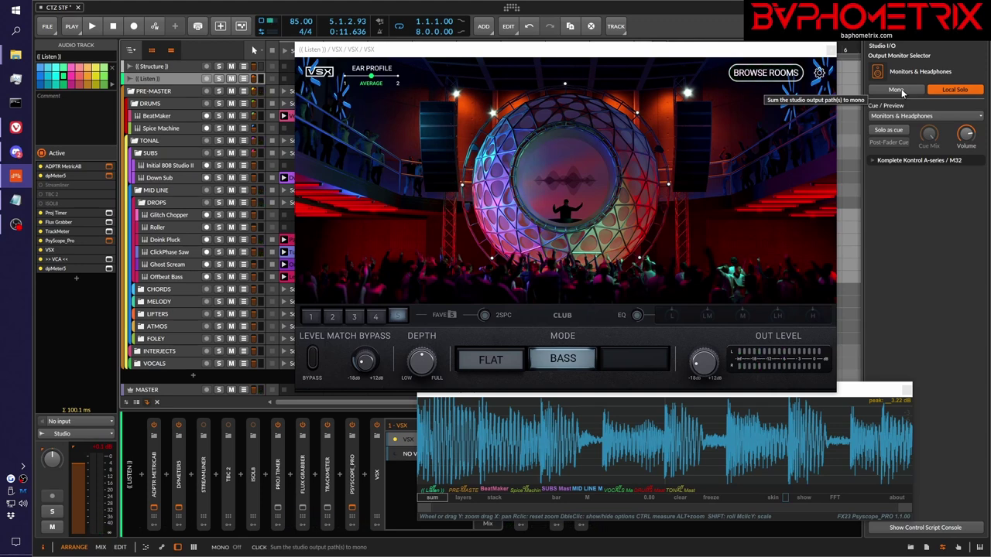
# Repeat the stereo-to-mono comparison in the Club room's Bass mode, stop the mix, and turn mono summing off.
pyautogui.press('space')
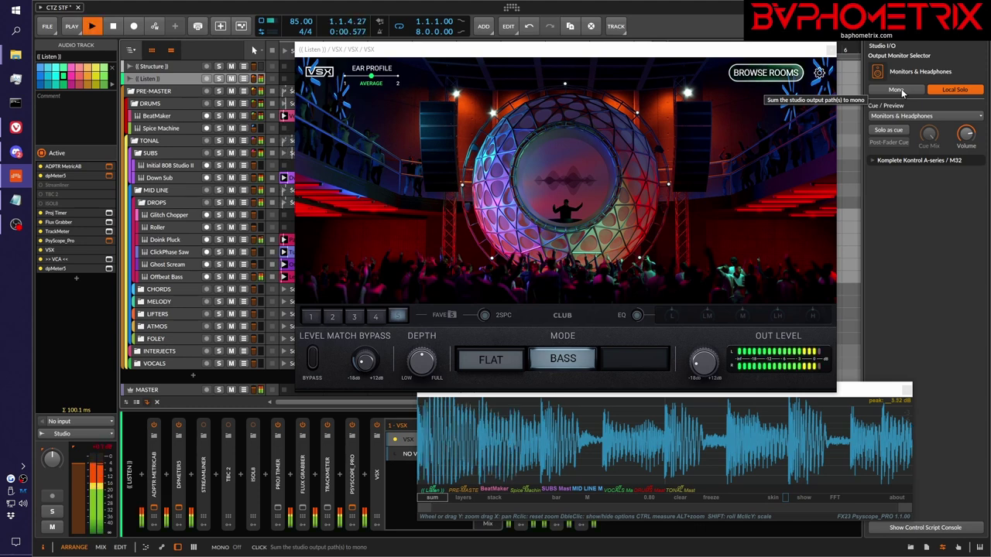
pyautogui.click(898, 91)
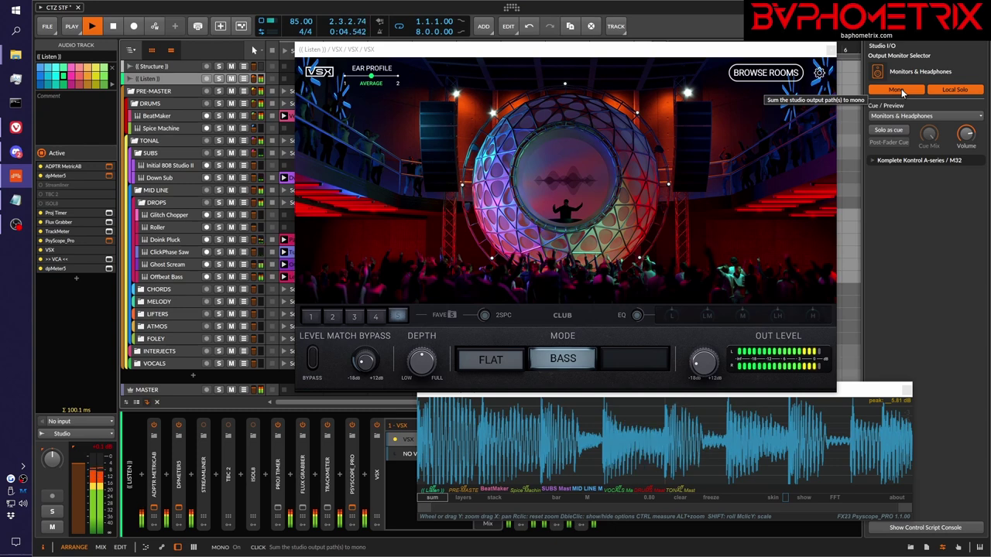
pyautogui.click(896, 88)
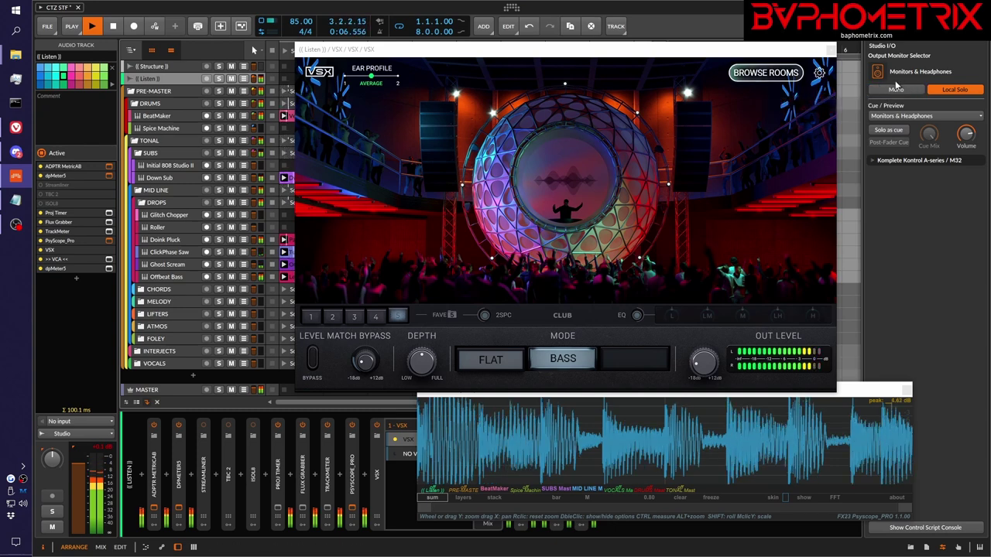
pyautogui.click(895, 90)
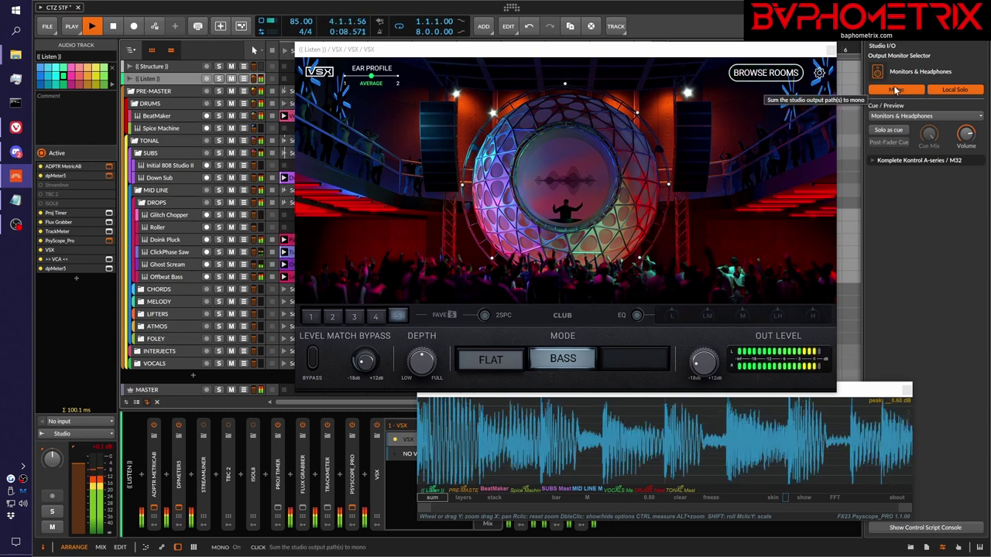
pyautogui.press('space')
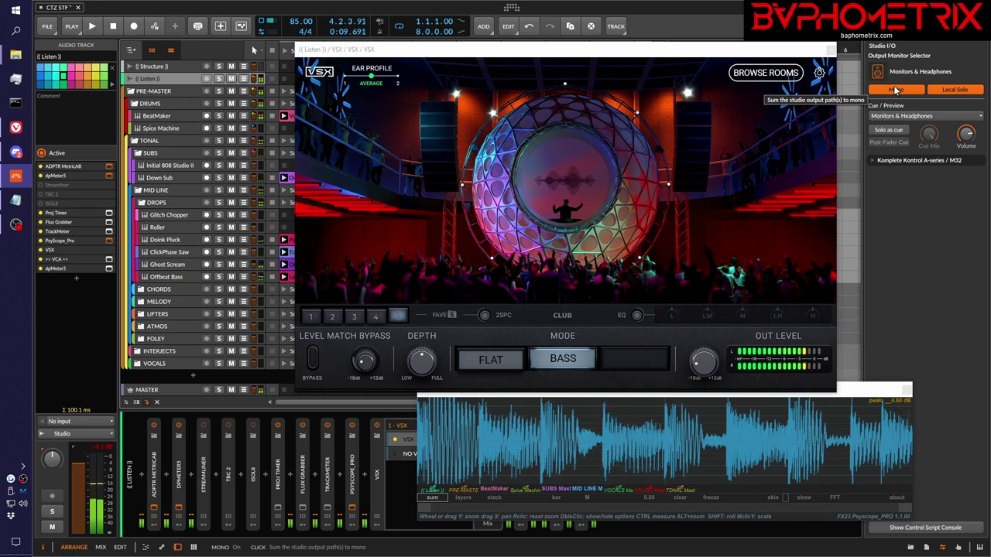
pyautogui.click(895, 91)
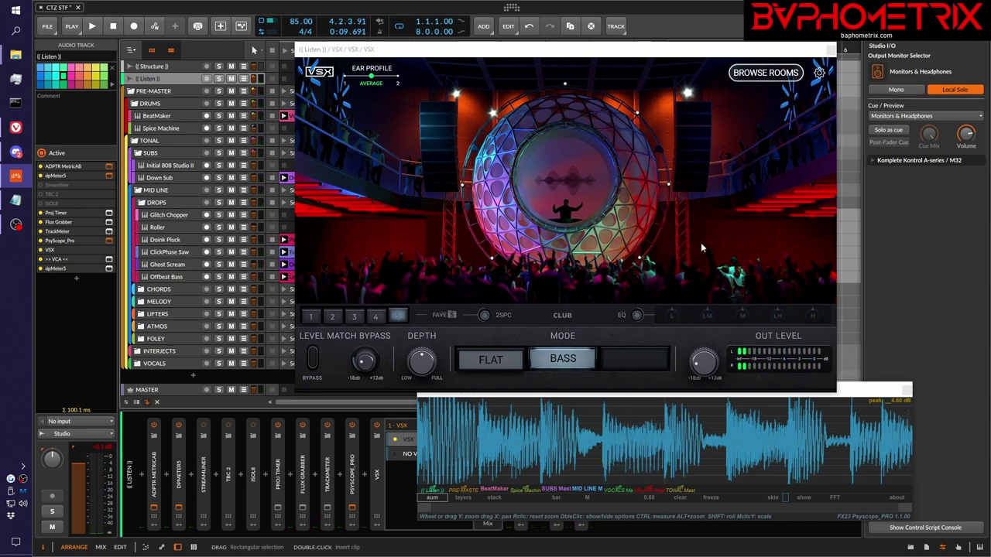
# Switch to Mike Dean's Studio in Mains mode, compare the playing mix in mono and stereo, and stop it.
pyautogui.click(376, 316)
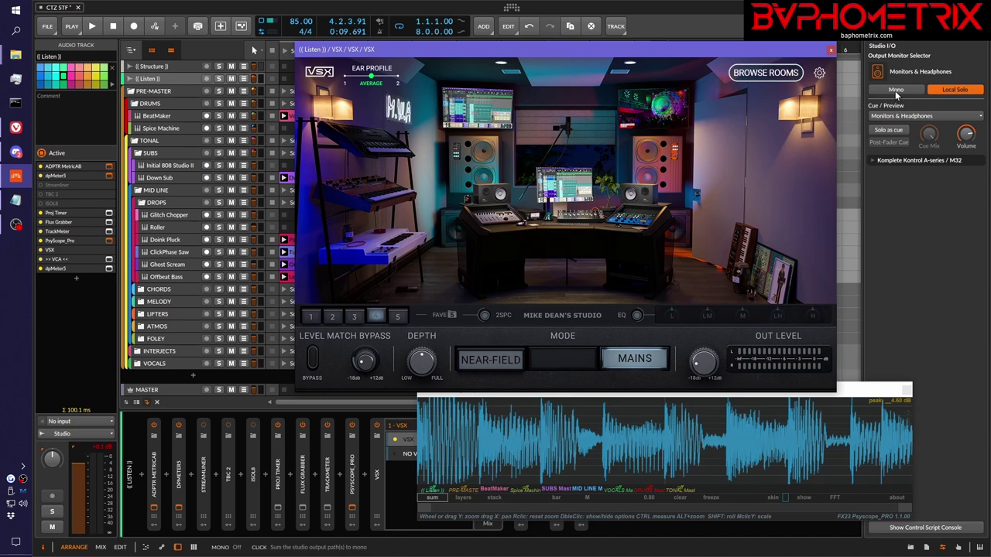
pyautogui.press('space')
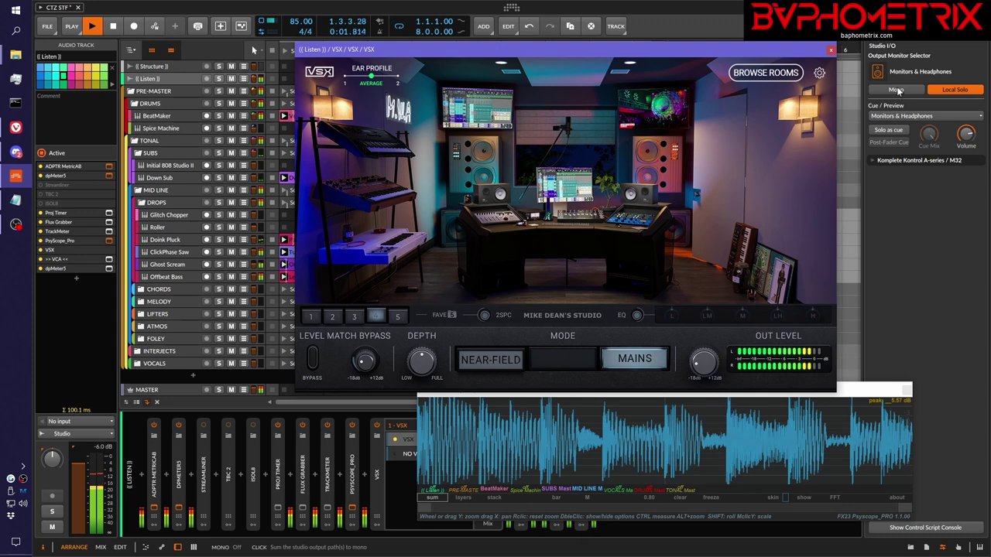
pyautogui.click(896, 90)
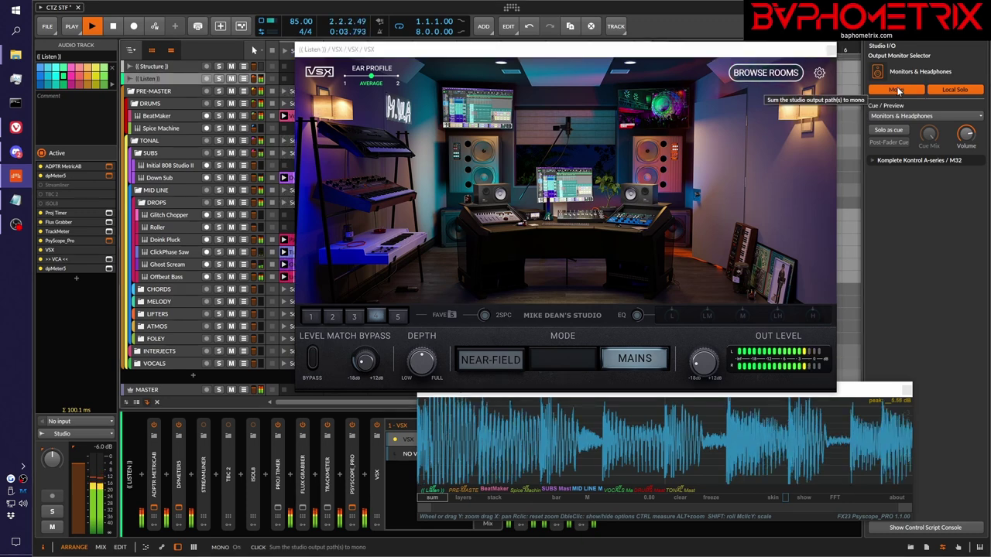
pyautogui.click(896, 90)
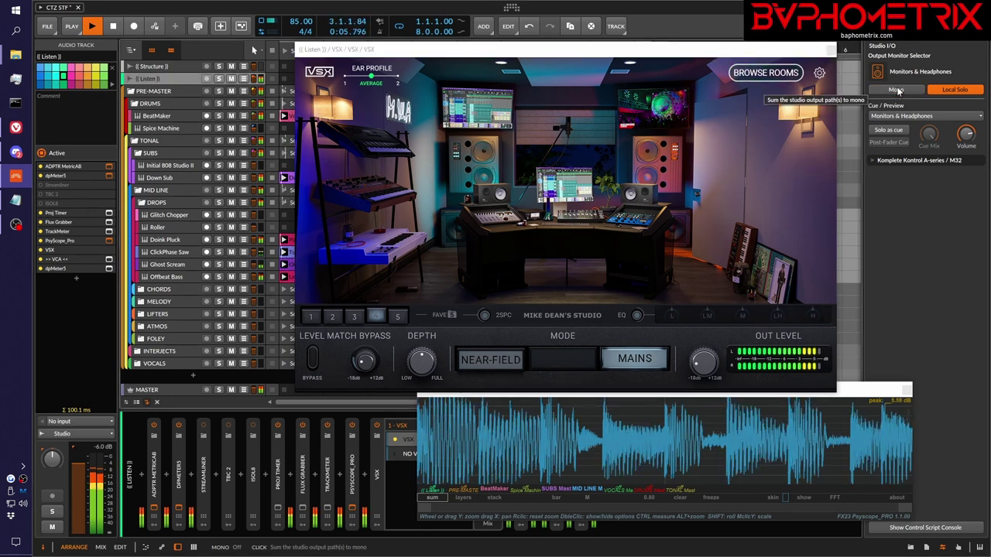
pyautogui.press('space')
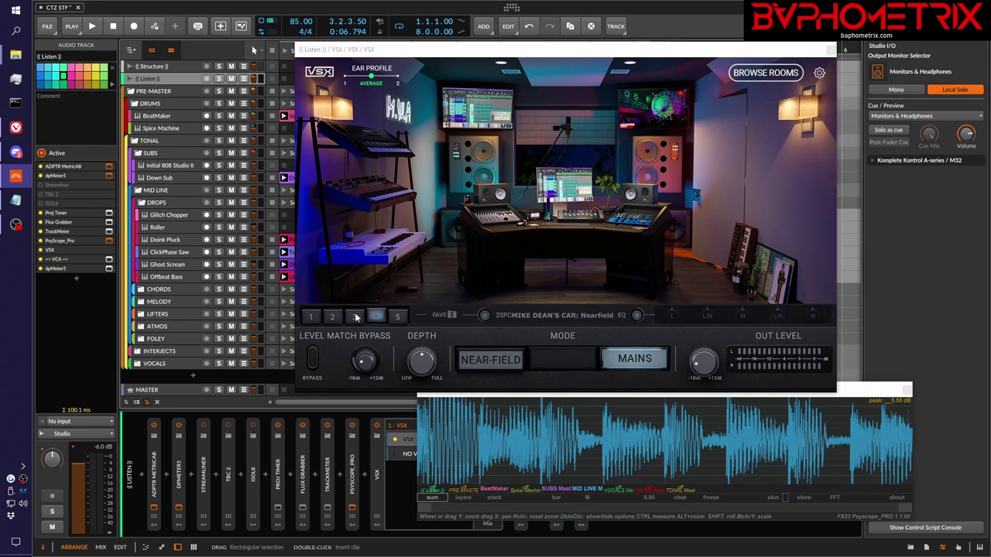
# Load Mike Dean's Car, compare the playing mix in stereo and mono, then stop it and turn mono summing off.
pyautogui.click(355, 317)
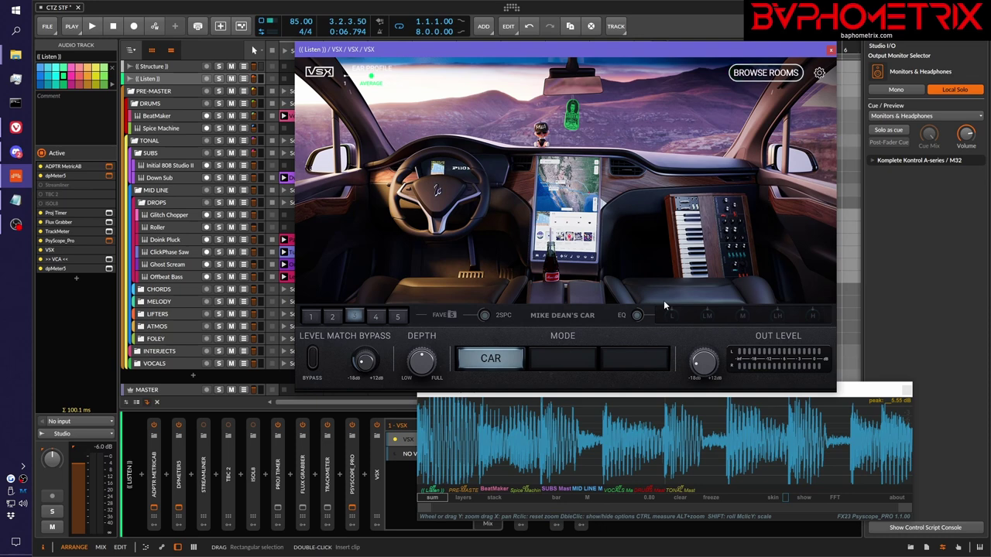
pyautogui.press('space')
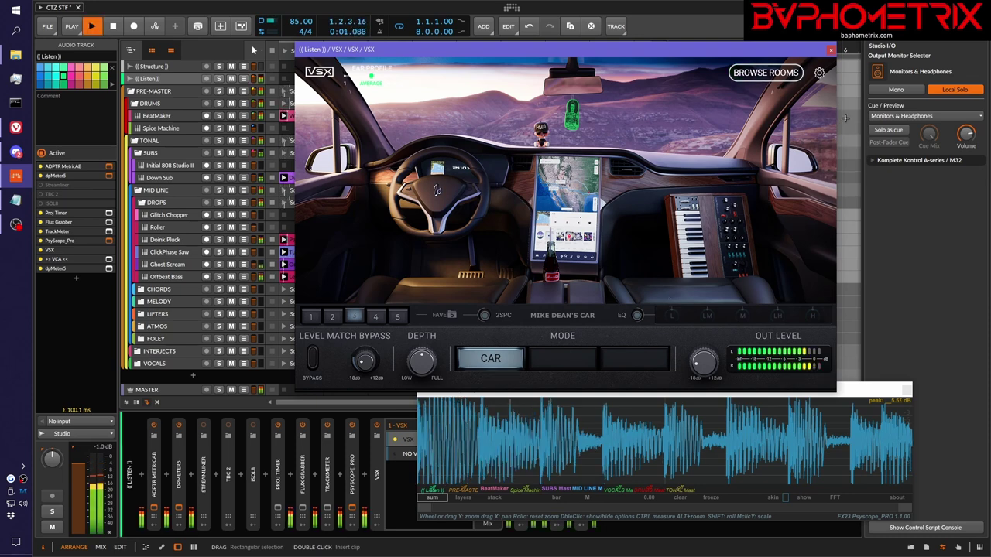
pyautogui.click(891, 91)
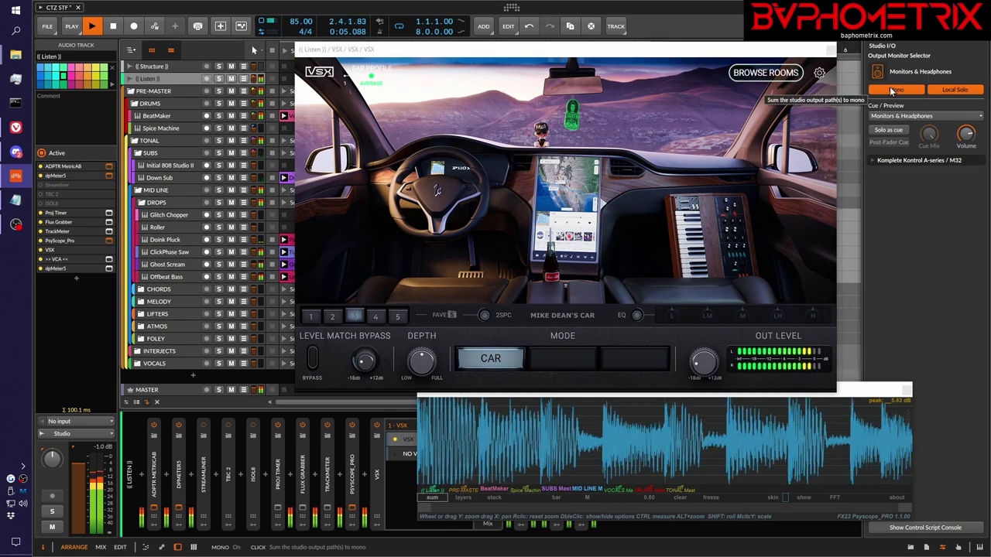
pyautogui.click(894, 91)
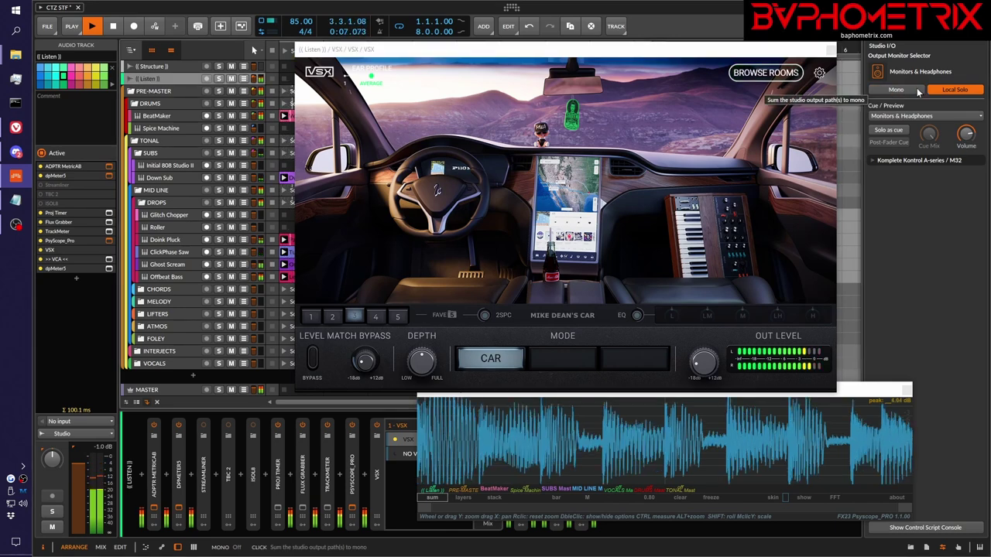
pyautogui.click(916, 92)
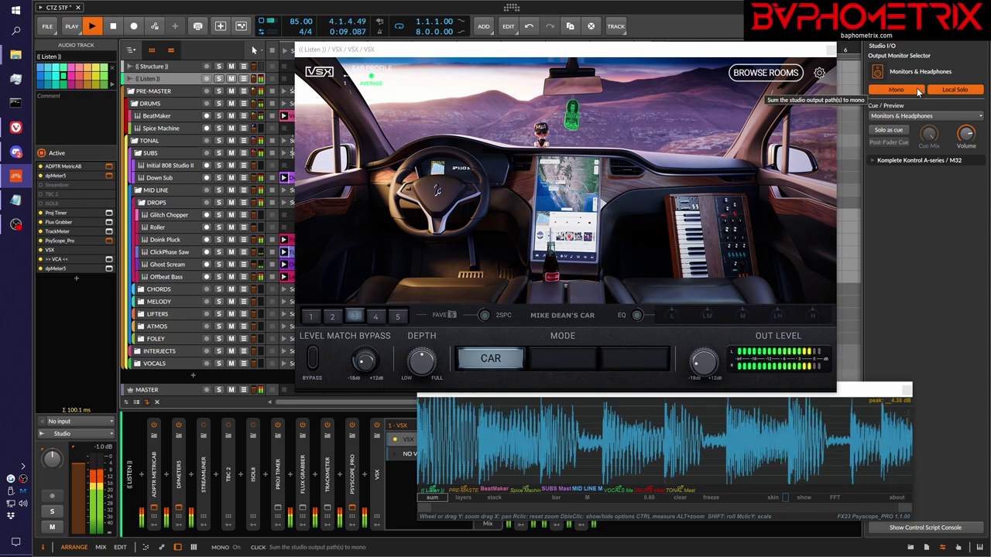
pyautogui.press('space')
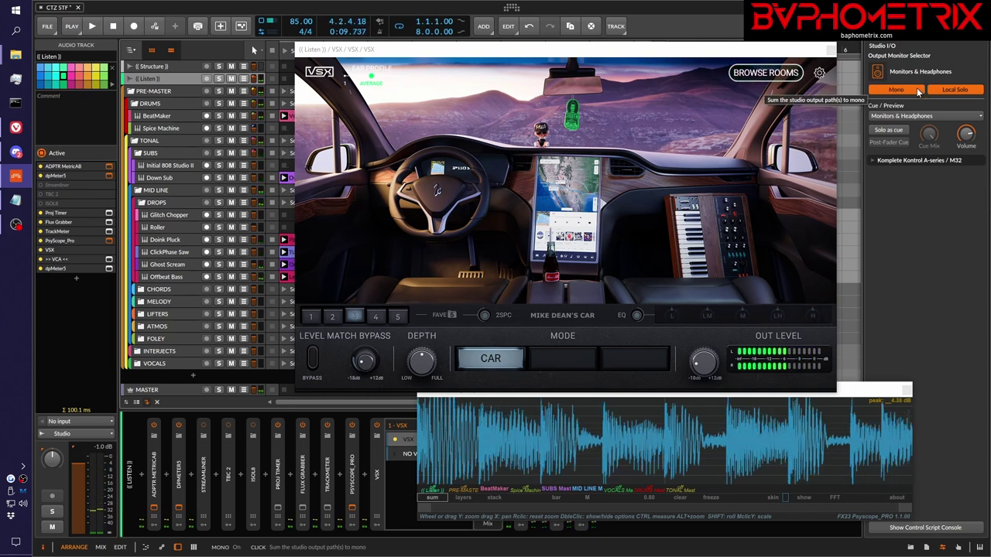
pyautogui.click(918, 91)
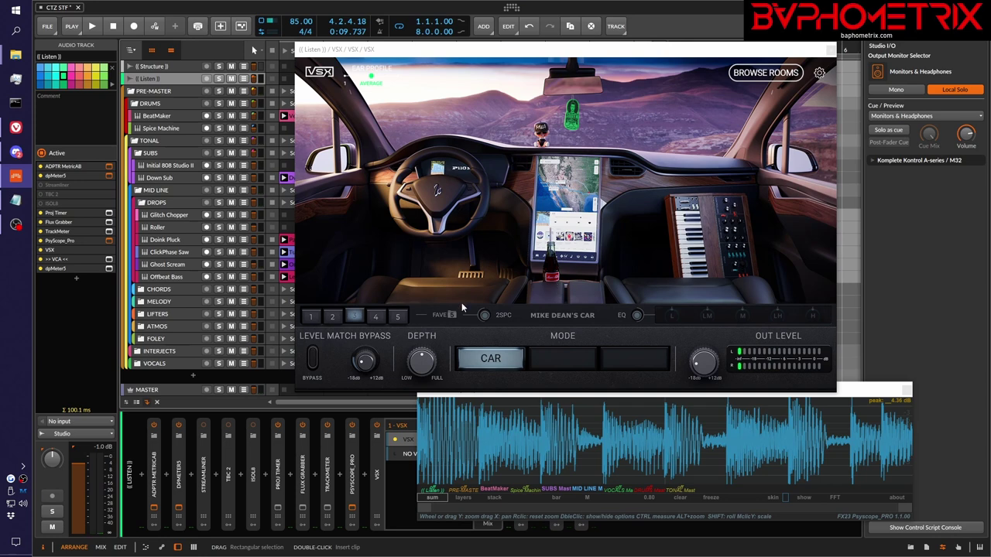
# Load Archon Studio in Far-Field mode, compare the playing mix in stereo and mono, then stop playback with mono summing off.
pyautogui.click(332, 316)
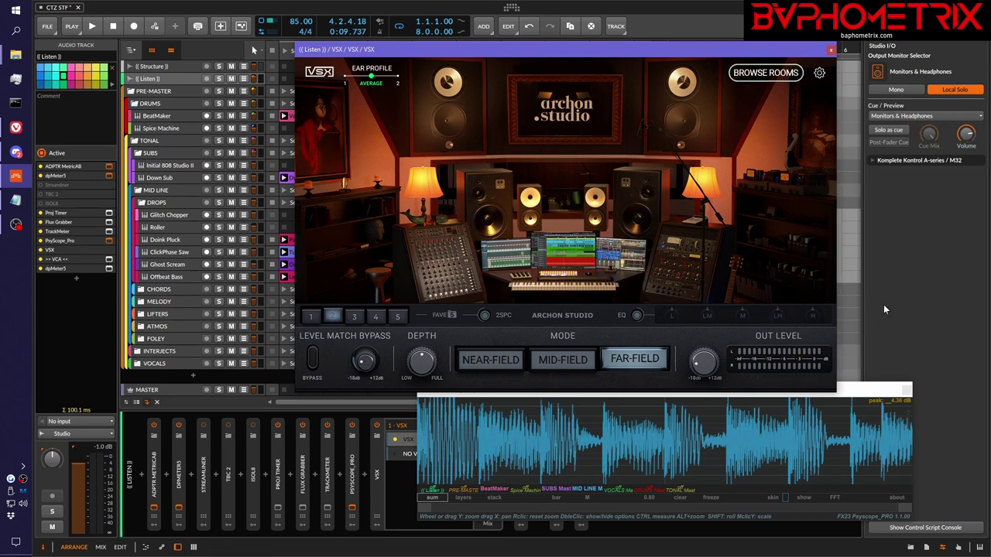
pyautogui.press('space')
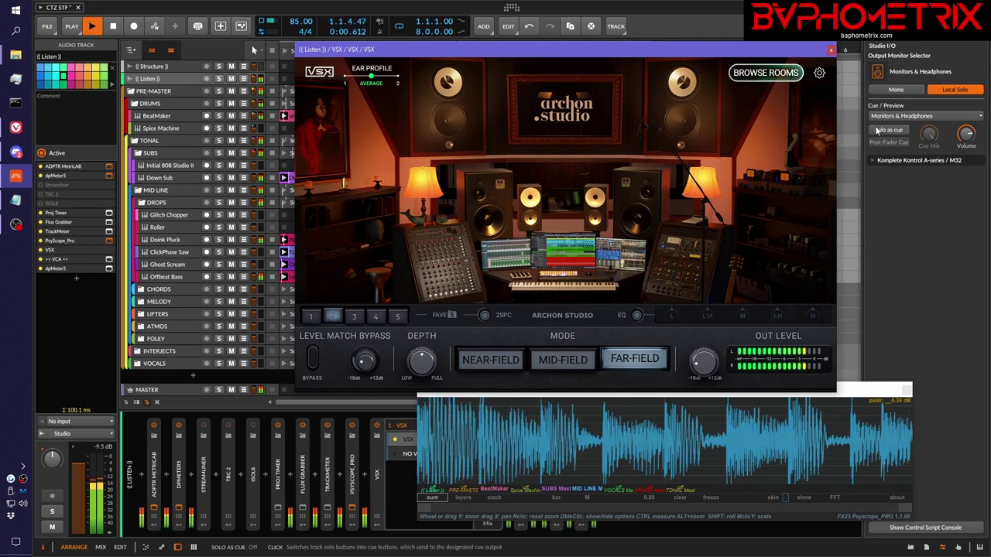
pyautogui.click(897, 90)
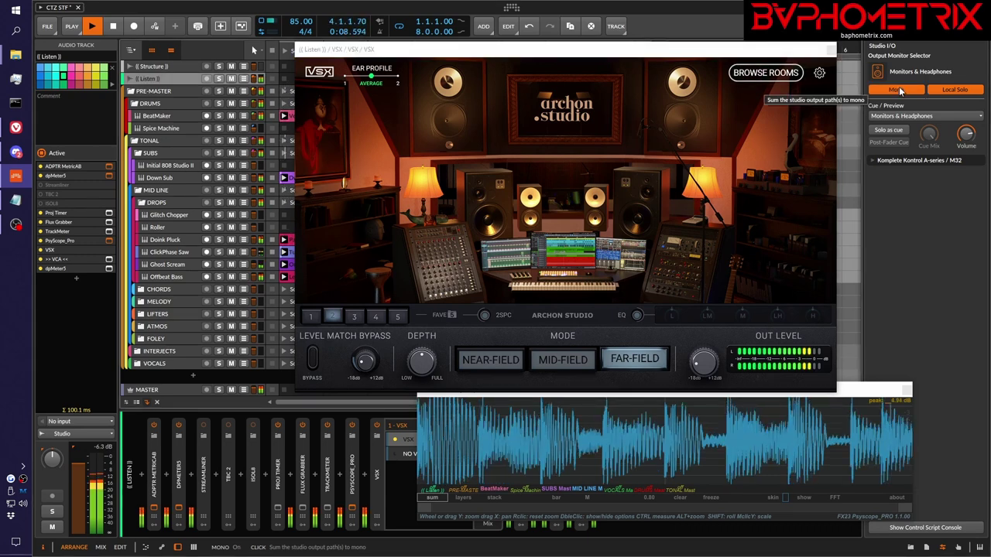
pyautogui.click(899, 90)
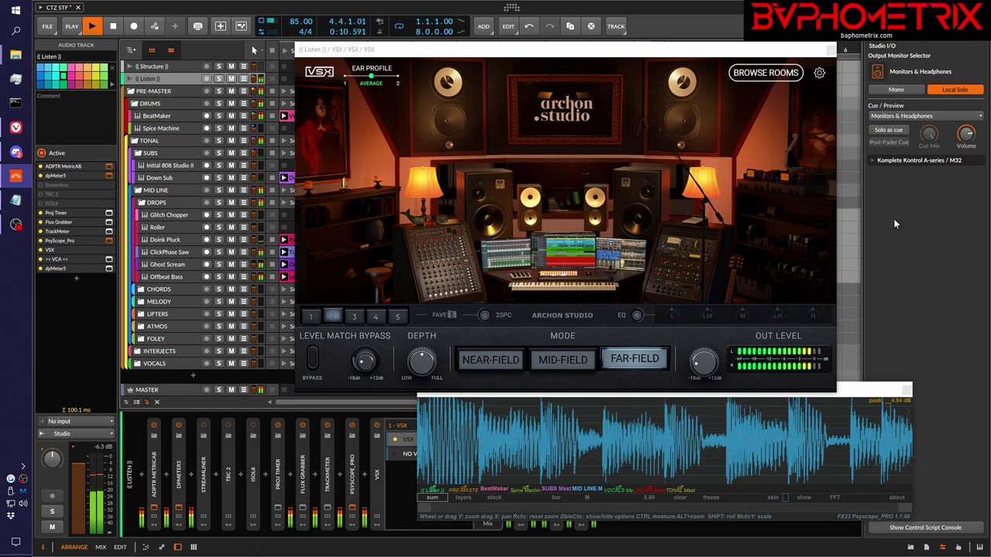
pyautogui.press('space')
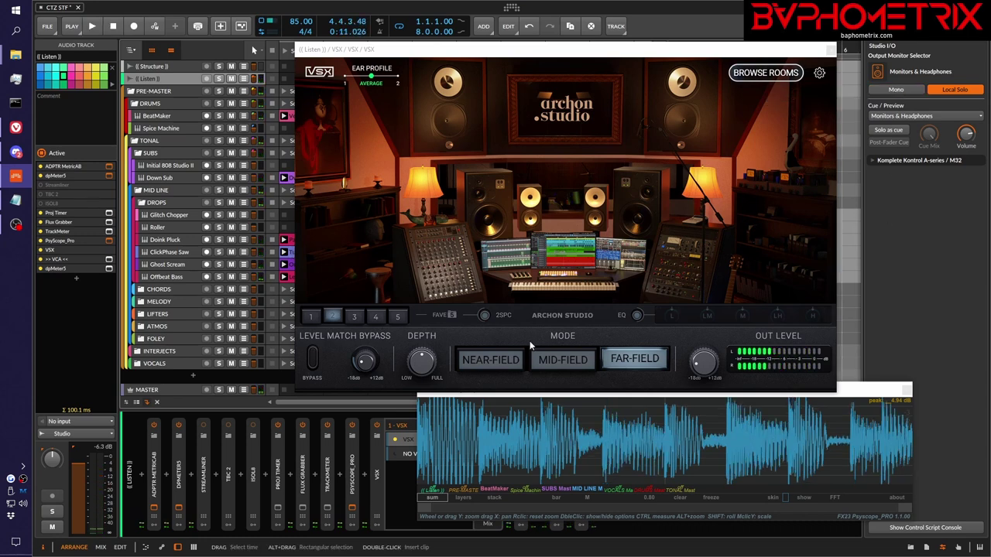
# Load Steven's Mix Room in Mid-Field mode, switch the playing mix repeatedly between stereo and mono, and stop it in stereo.
pyautogui.click(310, 316)
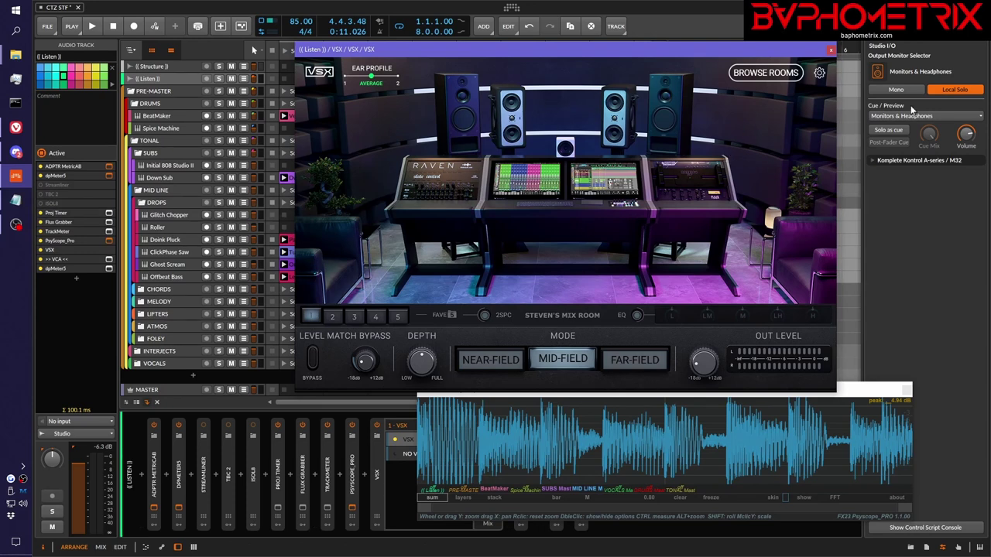
pyautogui.press('space')
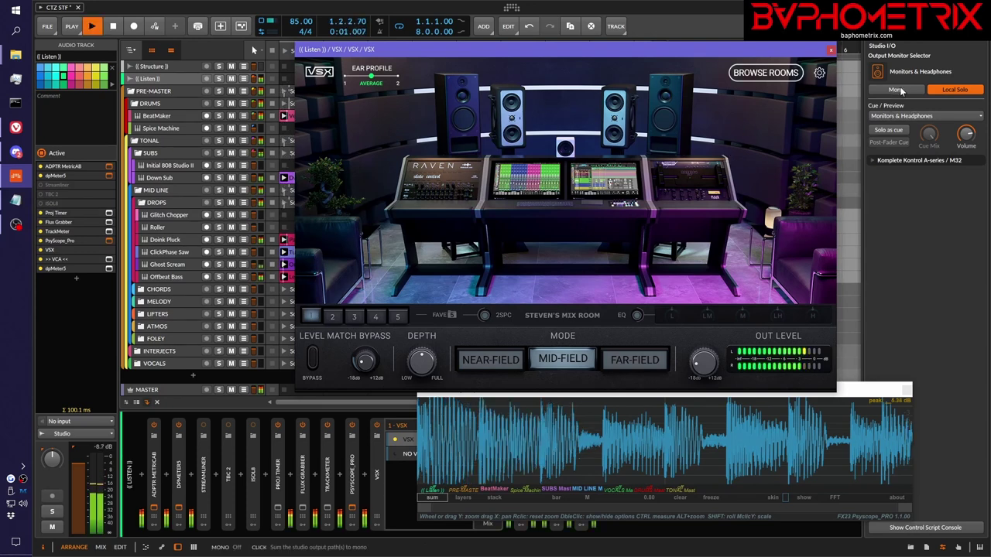
pyautogui.click(901, 92)
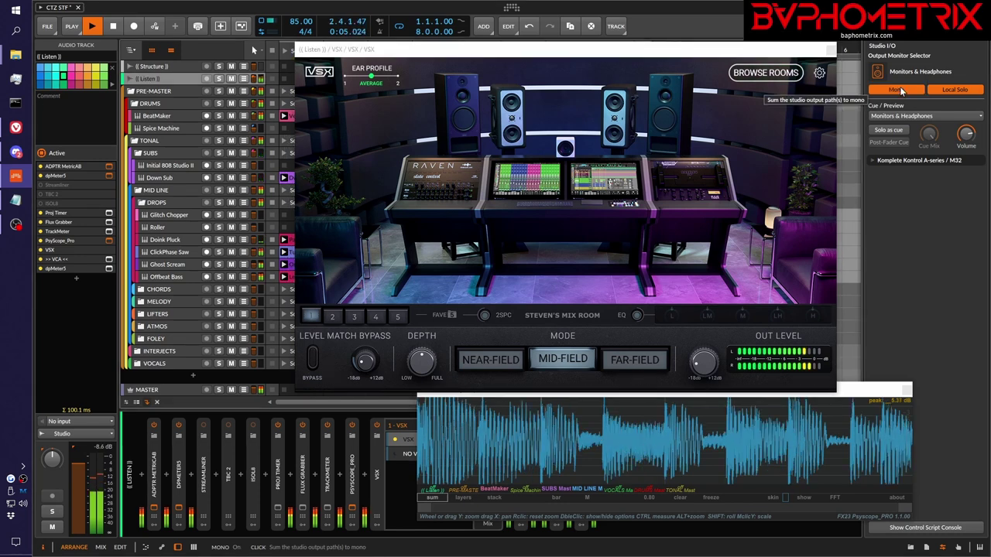
pyautogui.click(900, 91)
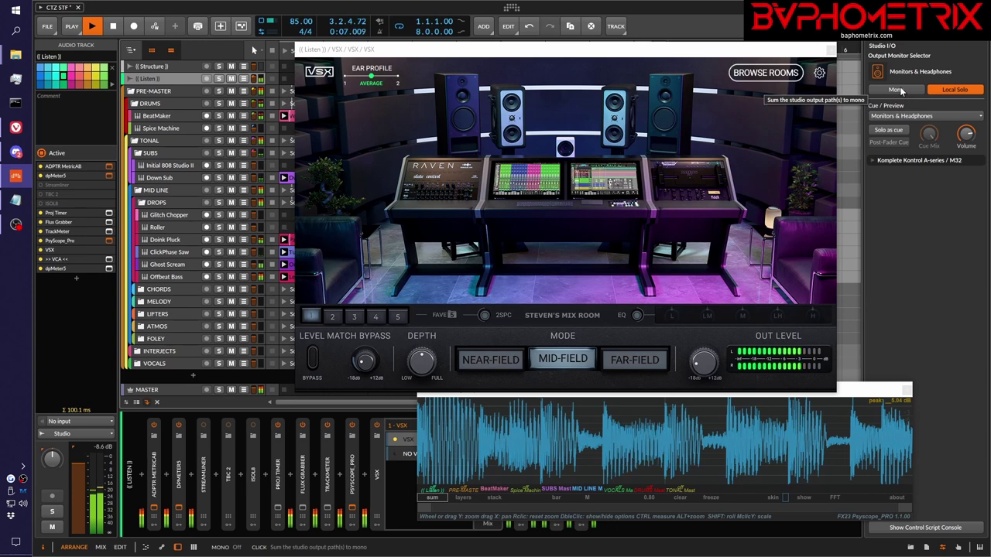
pyautogui.click(900, 92)
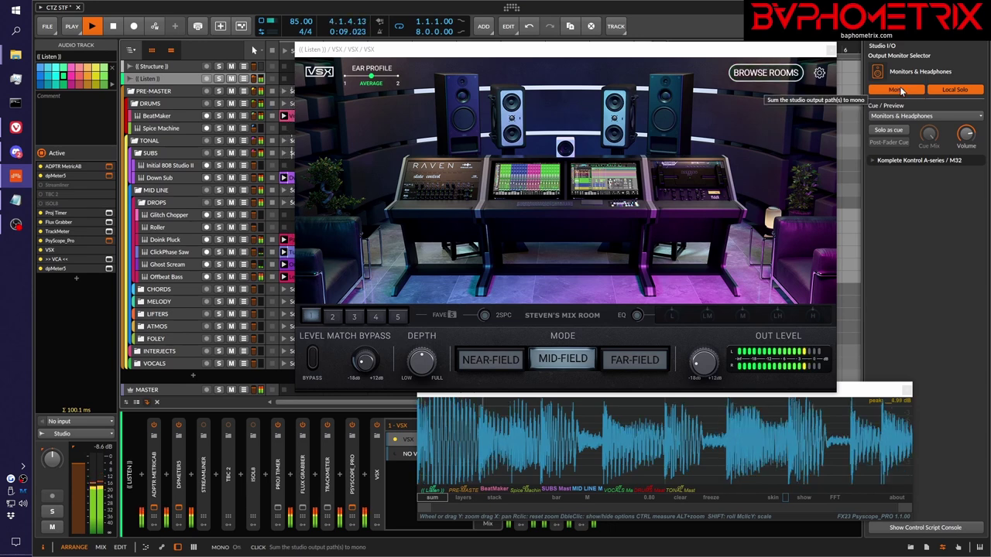
pyautogui.click(901, 92)
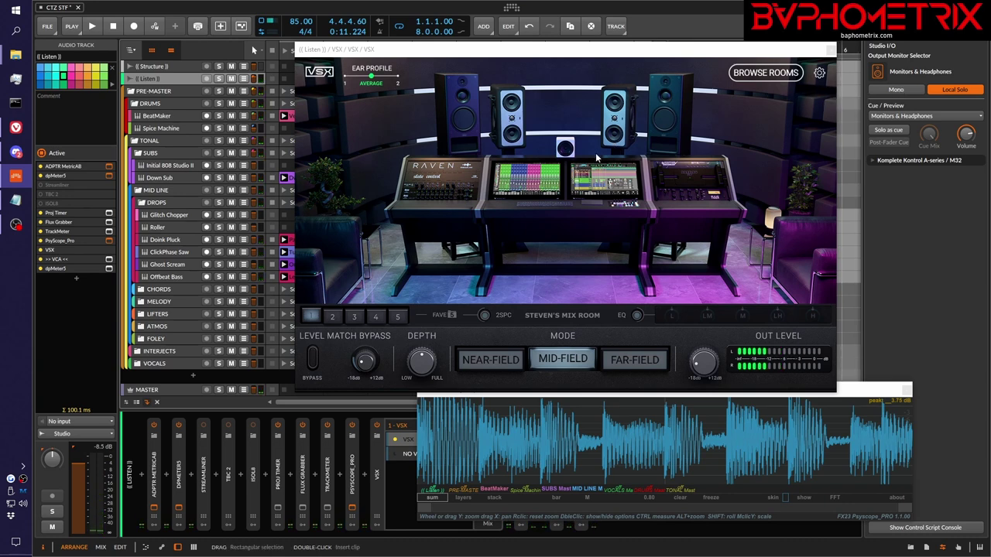
# Audition the stereo mix in Steven's Mix Room in Near-Field mode, then return the room to Mid-Field.
pyautogui.click(488, 363)
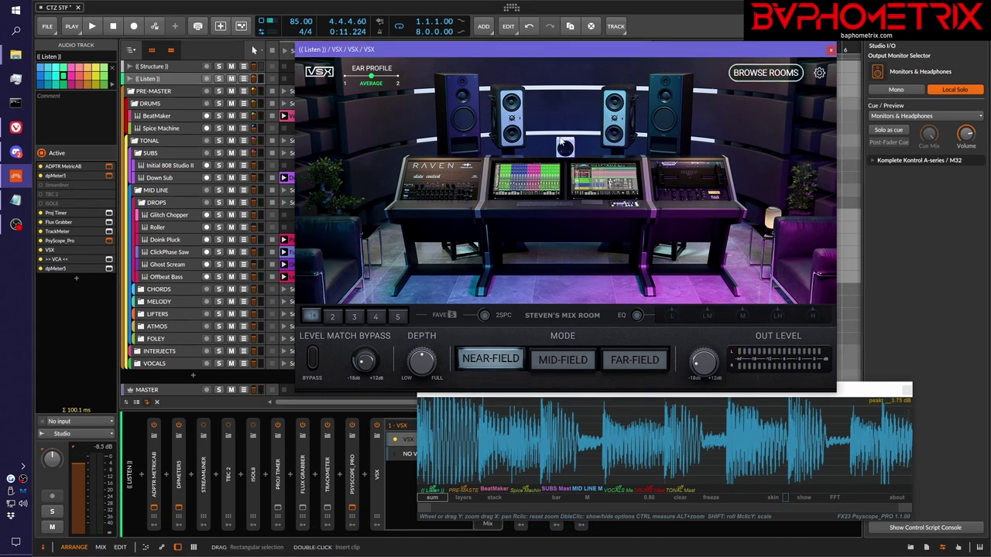
pyautogui.press('space')
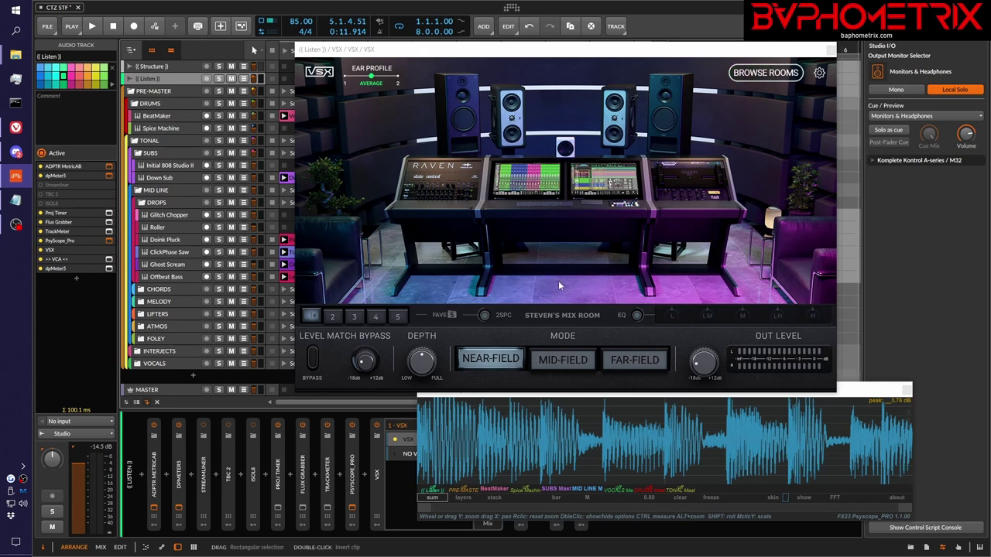
pyautogui.click(571, 358)
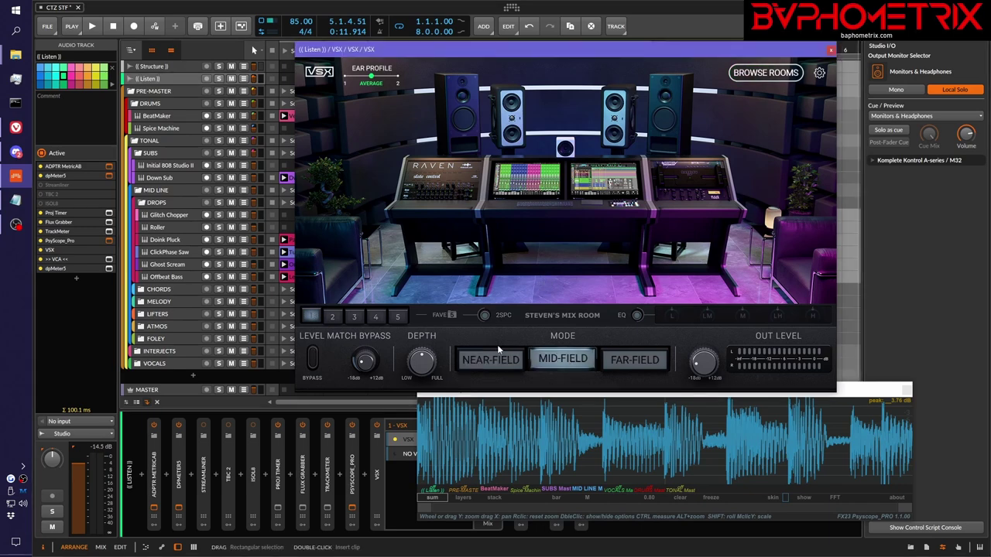
# Reload Archon Studio, close the VSX window, and switch the monitoring selector to the NO VSX chain.
pyautogui.click(332, 316)
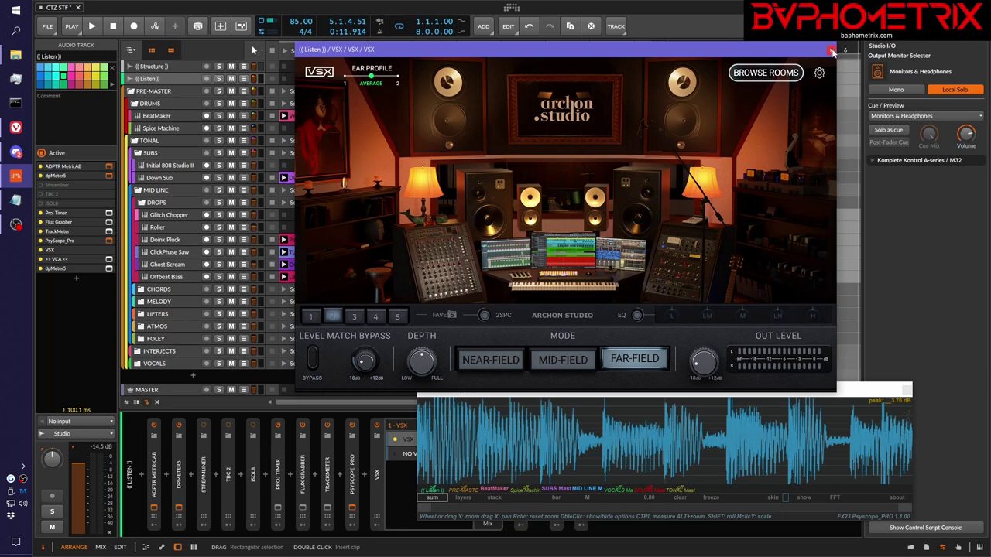
pyautogui.moveTo(773, 55); pyautogui.dragTo(990, 116)
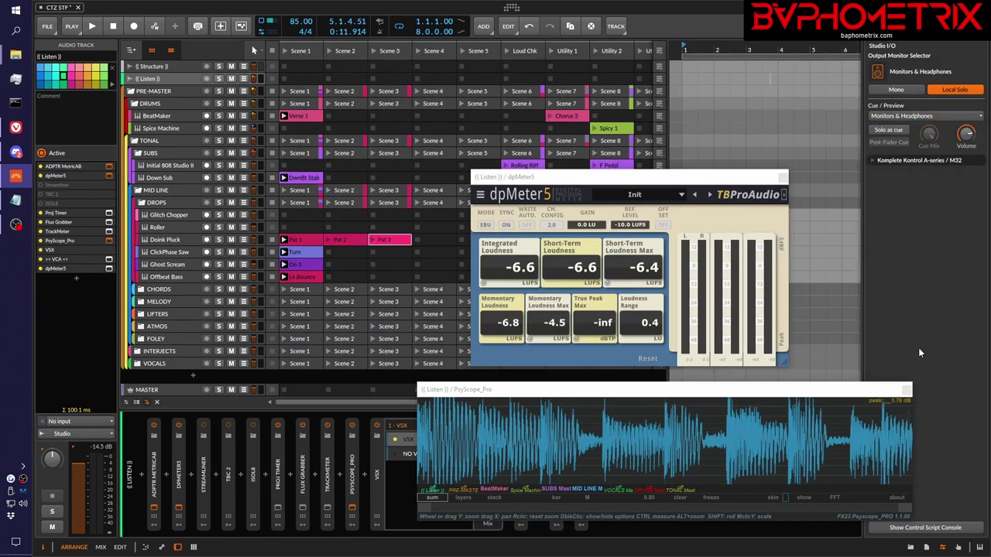
pyautogui.click(399, 454)
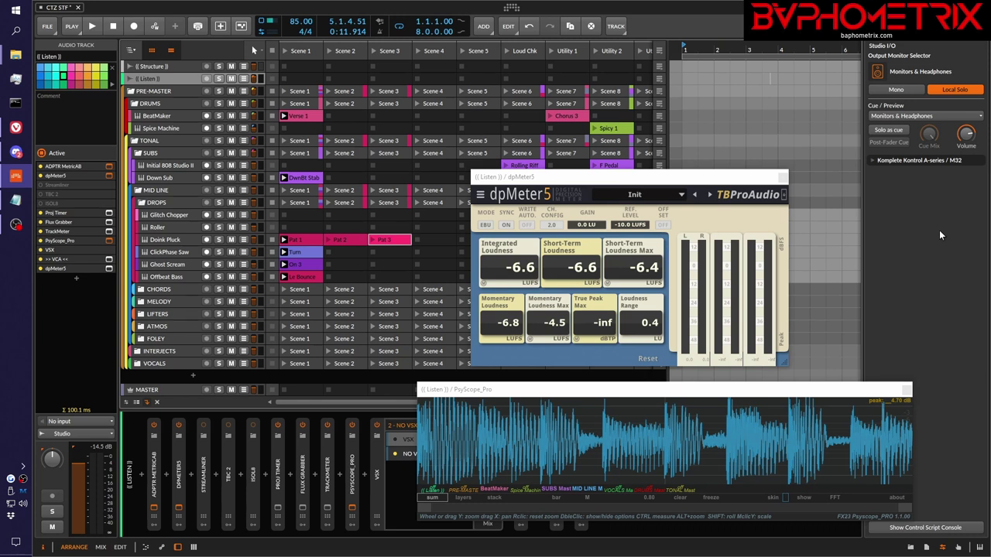
# Play and stop the opening of the mix repeatedly without VSX, checking its loudness in dpMeter5 and its waveform in PsyScope Pro.
pyautogui.press('space')
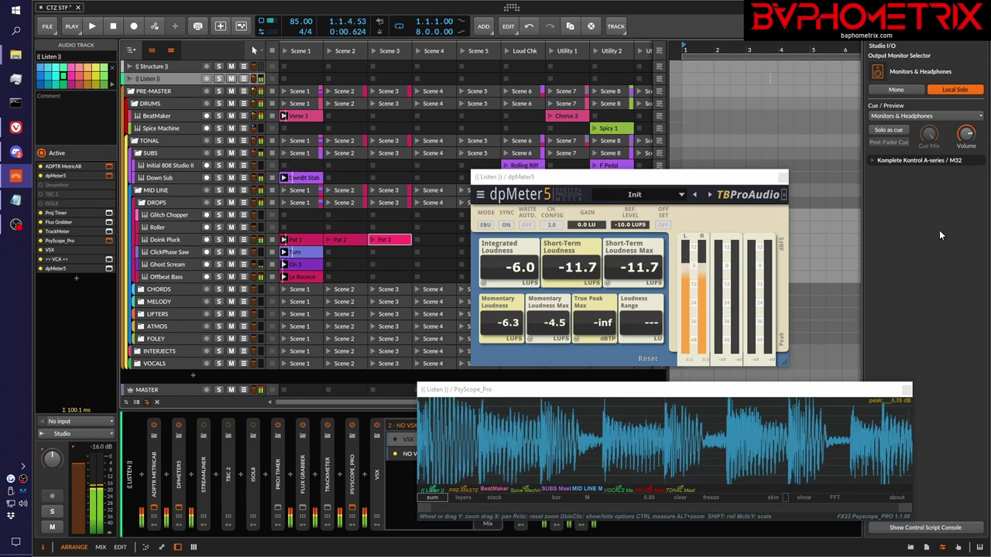
pyautogui.press('space')
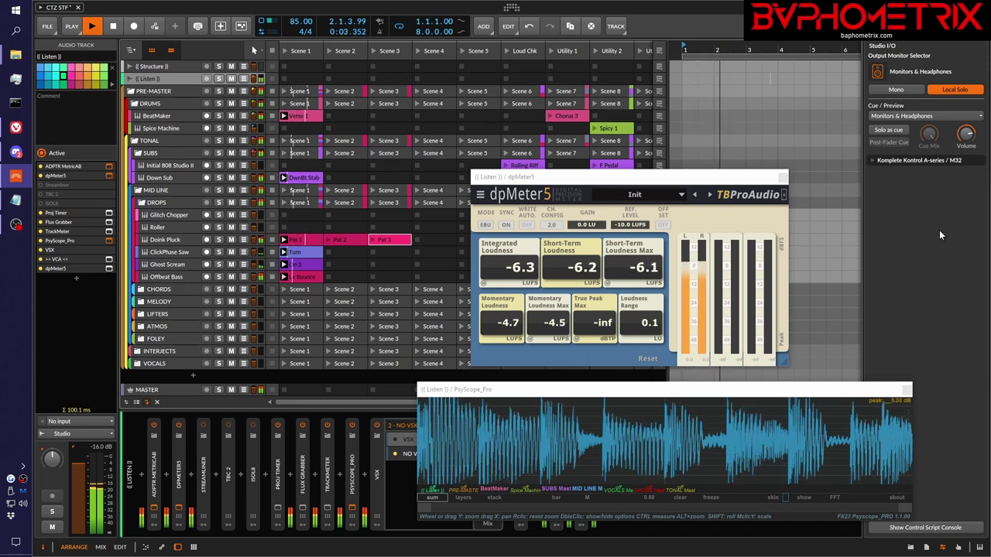
pyautogui.press('space')
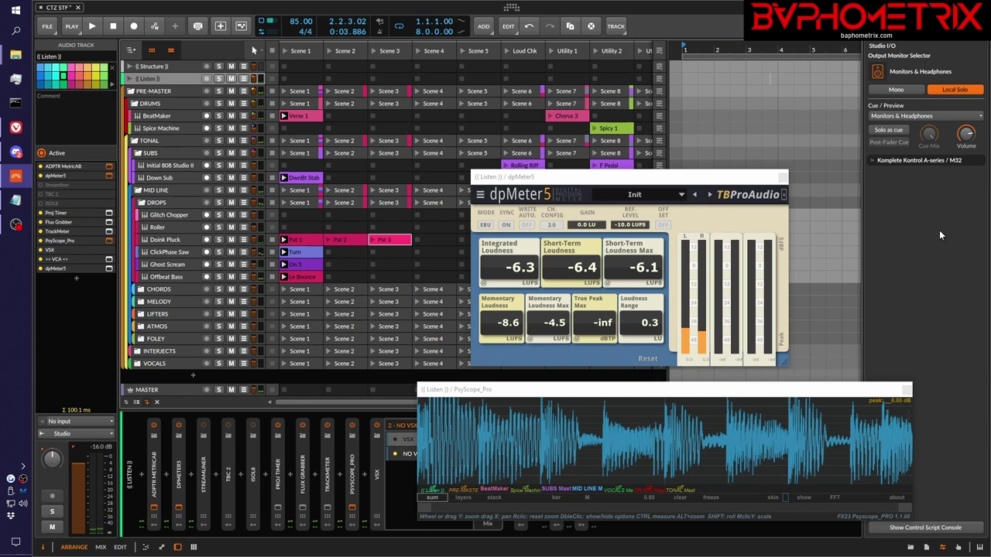
pyautogui.press('space')
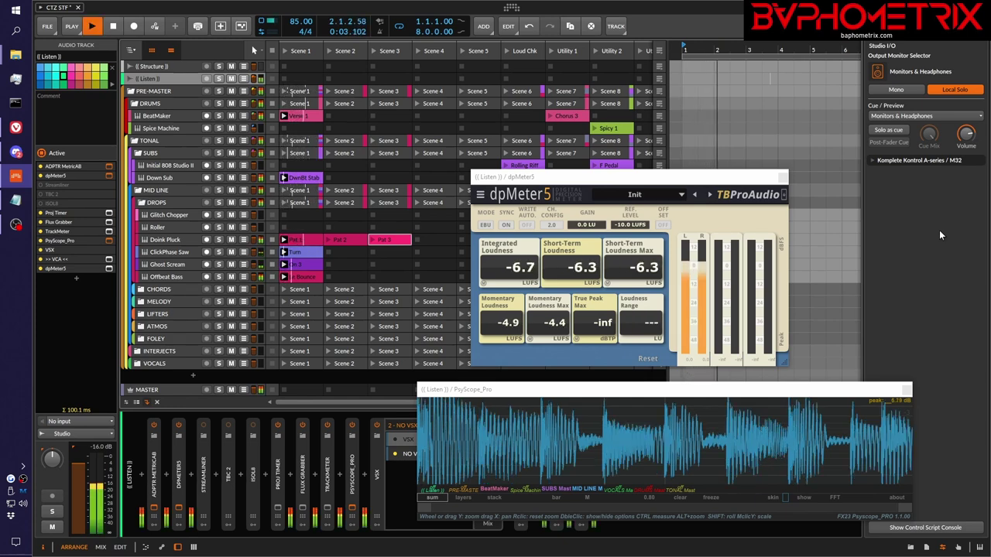
pyautogui.press('space')
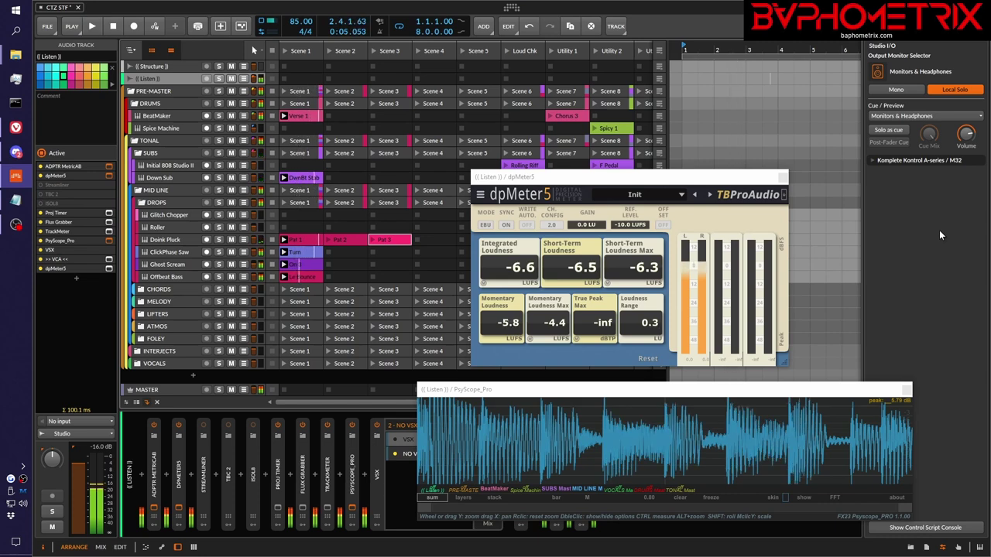
pyautogui.press('space')
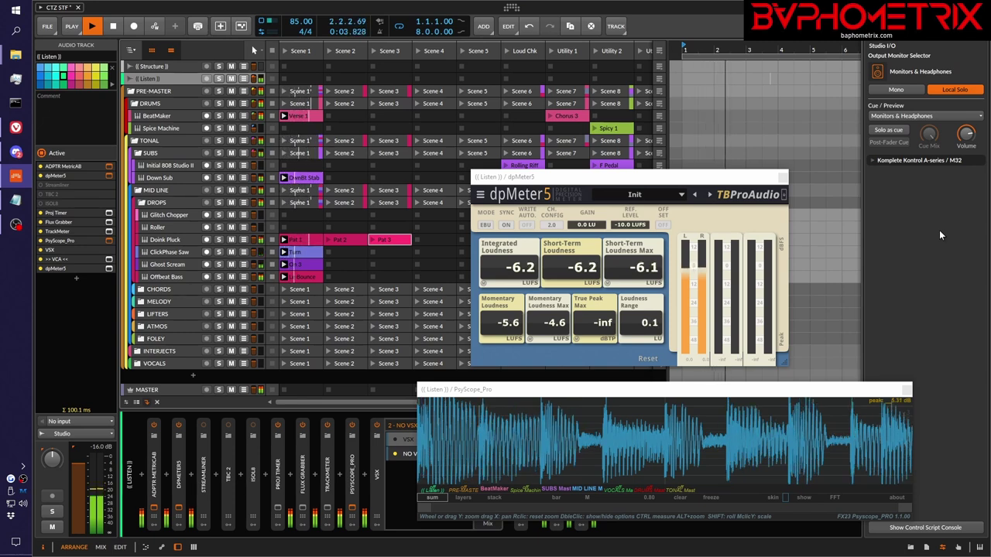
pyautogui.press('space')
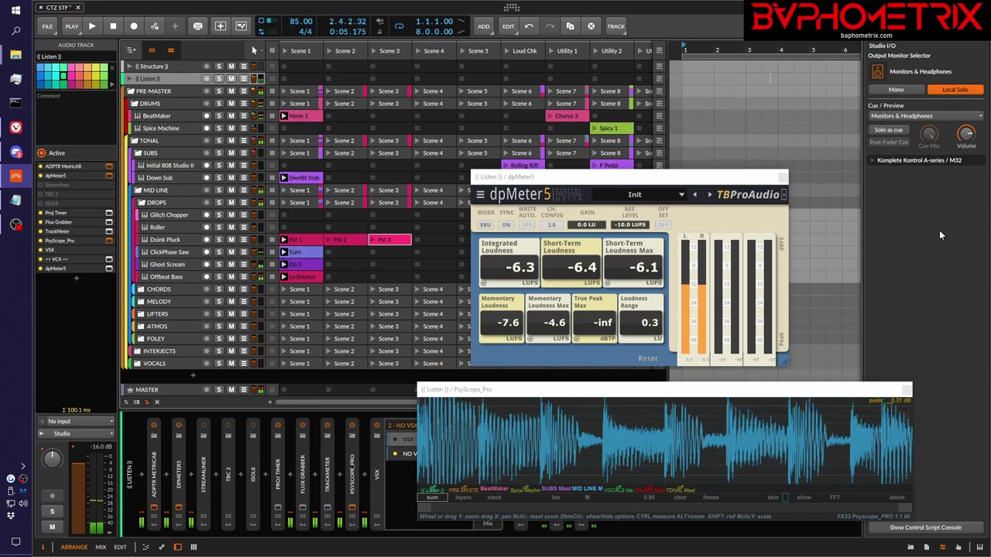
pyautogui.press('space')
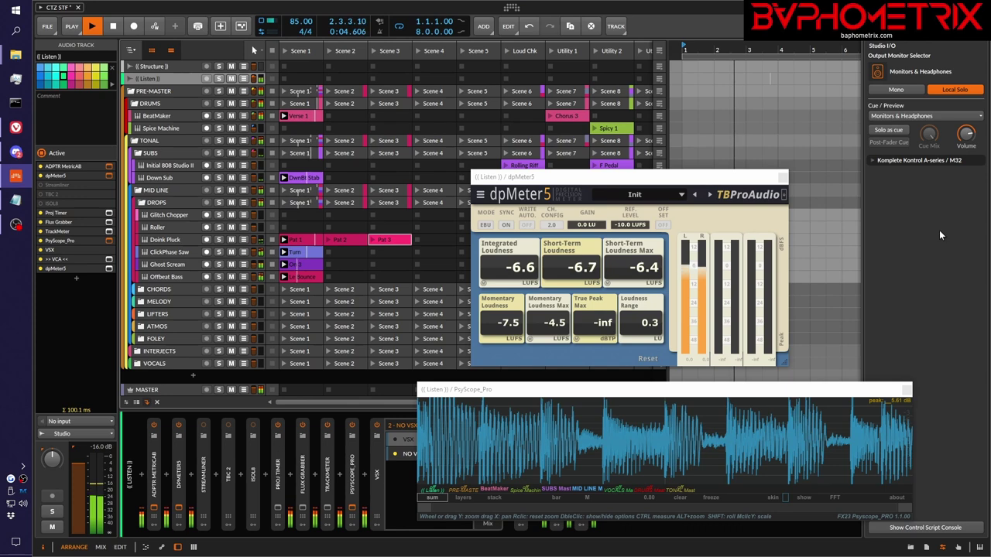
pyautogui.press('space')
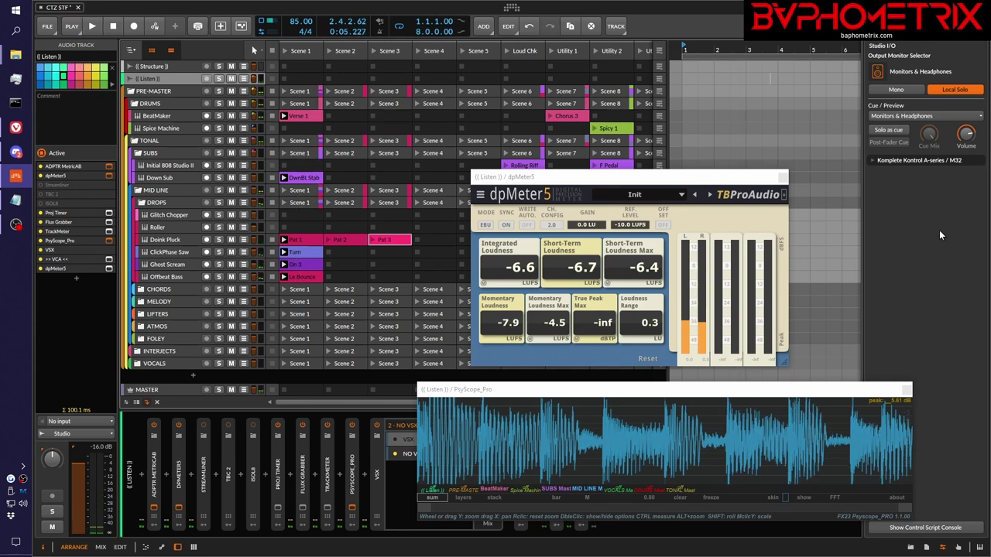